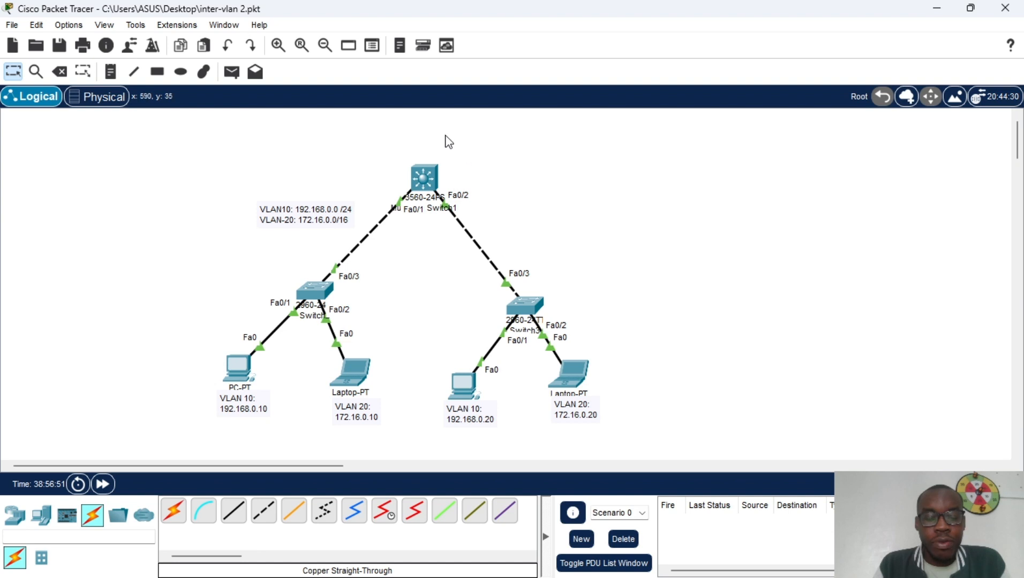
{"action": "left_click_drag", "start_coordinate": [396, 131], "coordinate": [456, 205]}
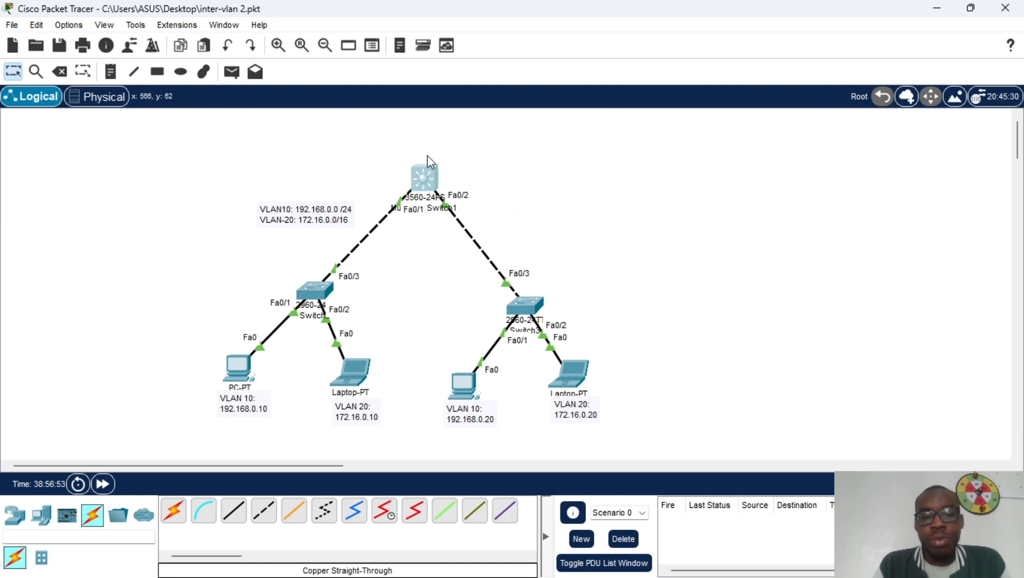
{"action": "left_click", "coordinate": [385, 148]}
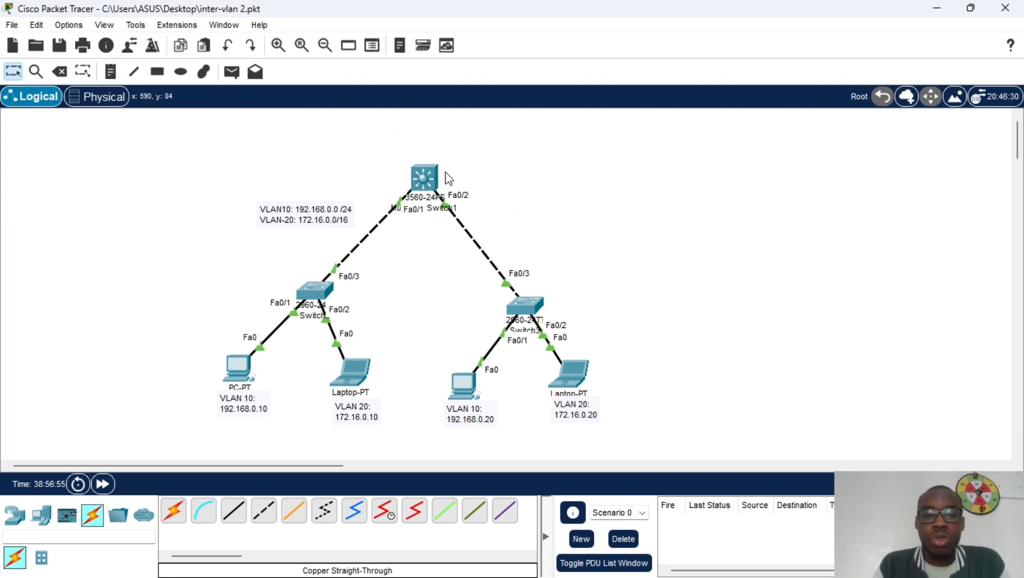
{"action": "left_click_drag", "start_coordinate": [389, 145], "coordinate": [465, 213]}
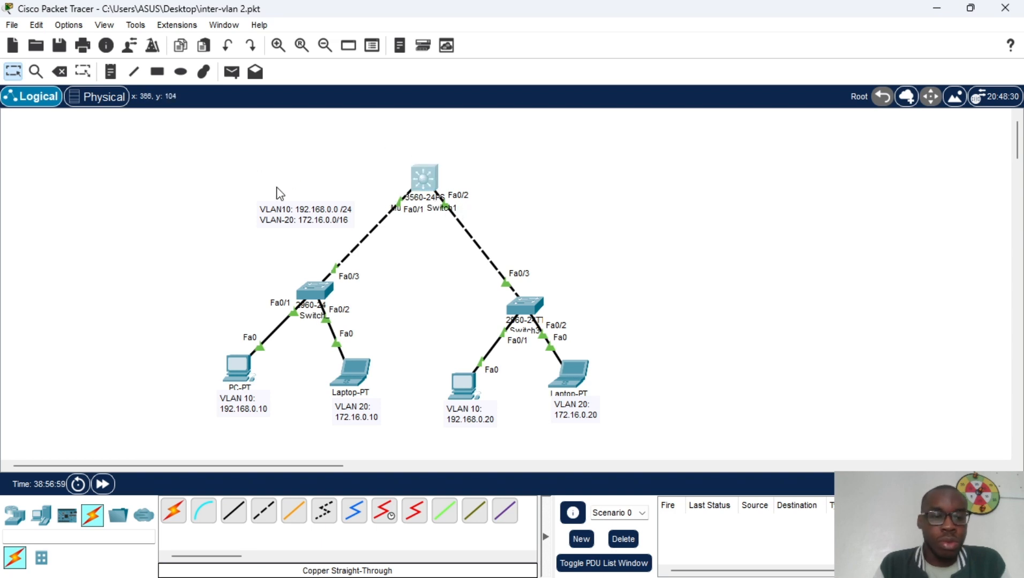
- Move the note listing the VLAN 10 and VLAN 20 networks slightly up and closer to the multilayer switch
{"action": "left_click_drag", "start_coordinate": [303, 206], "coordinate": [314, 197]}
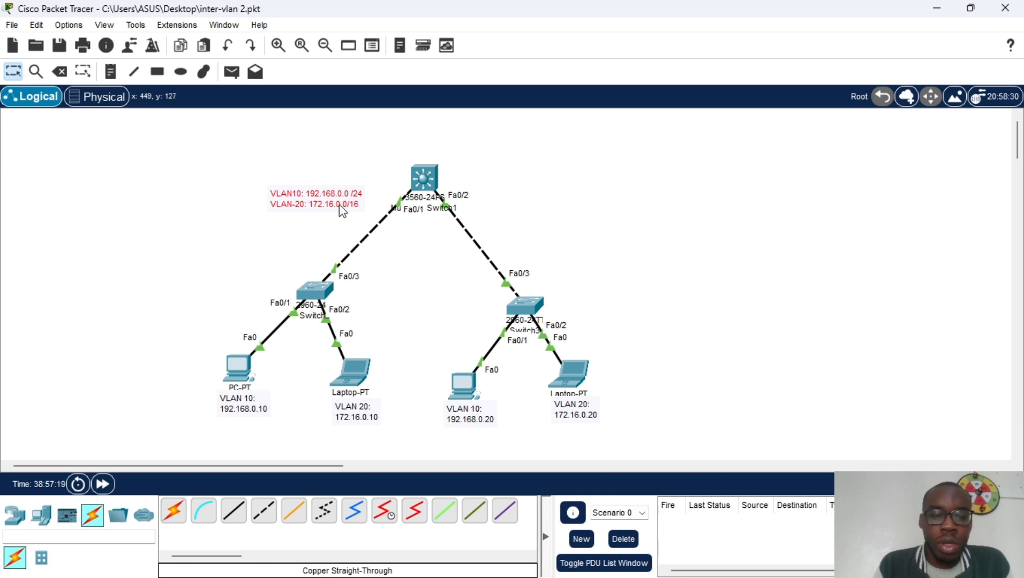
{"action": "mouse_move", "coordinate": [333, 206]}
{"action": "left_mouse_down"}
{"action": "mouse_move", "coordinate": [318, 202]}
{"action": "mouse_move", "coordinate": [329, 204]}
{"action": "left_mouse_up"}
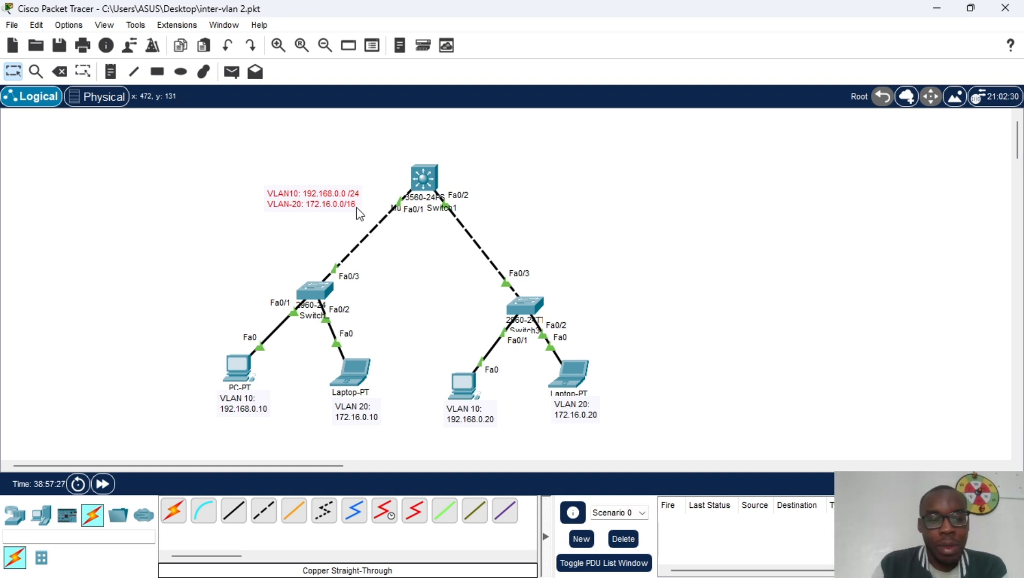
{"action": "left_click_drag", "start_coordinate": [357, 209], "coordinate": [358, 208]}
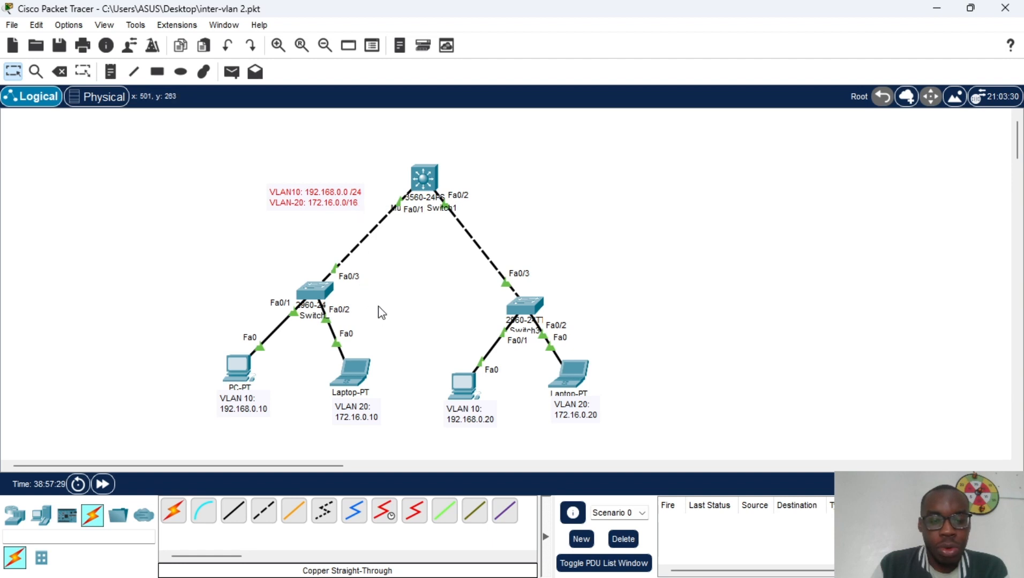
- Examine the physical views of both 2960 access switches and the switch models available in the device catalogue
{"action": "left_click", "coordinate": [323, 293]}
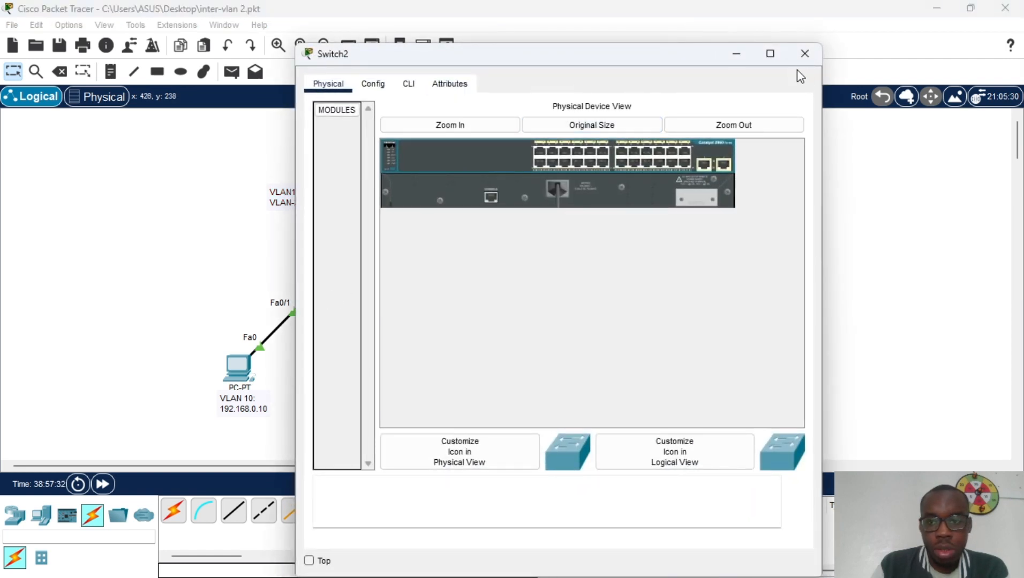
{"action": "left_click", "coordinate": [804, 53]}
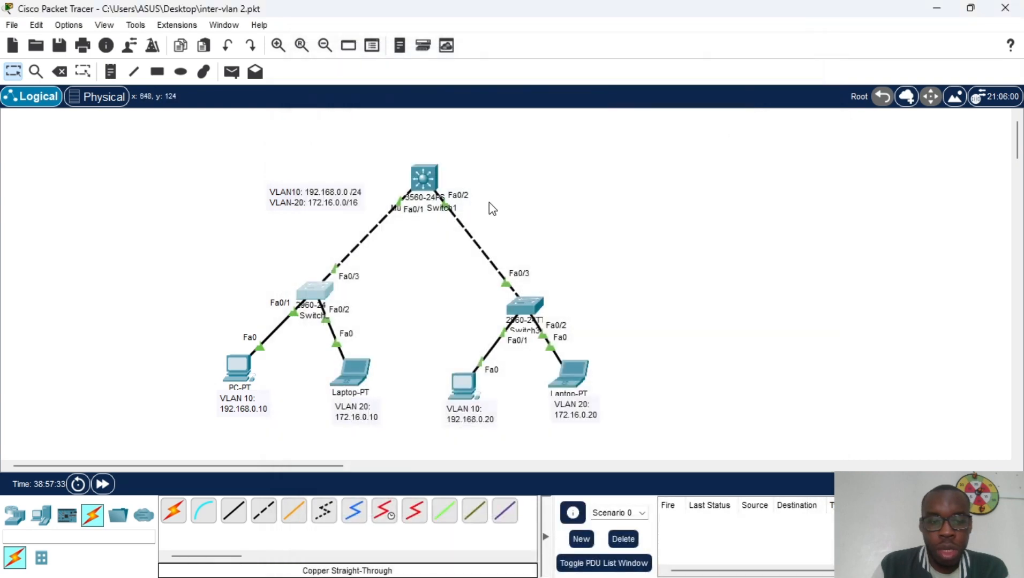
{"action": "left_click", "coordinate": [538, 307]}
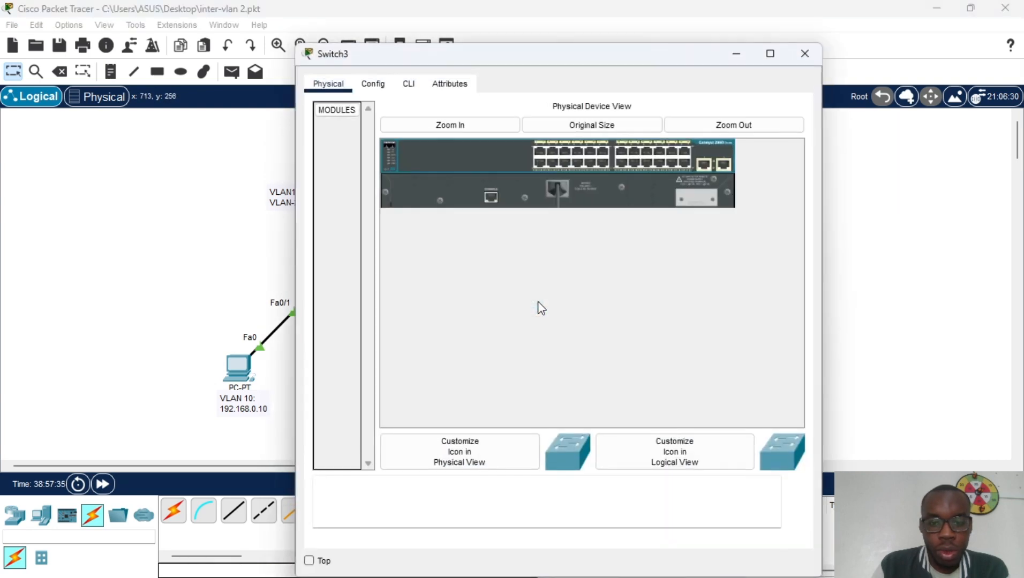
{"action": "left_click", "coordinate": [801, 53]}
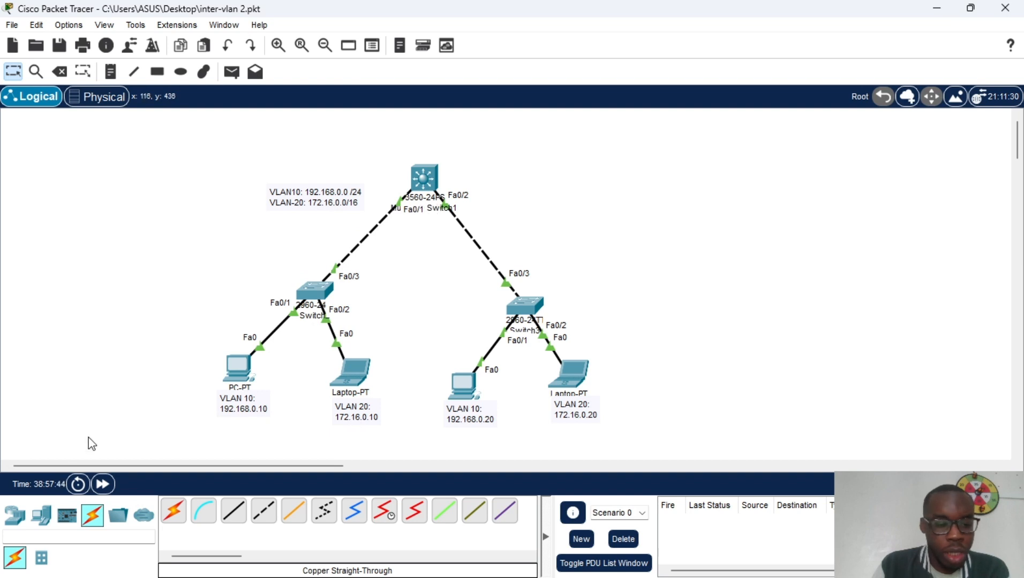
{"action": "left_click", "coordinate": [41, 515]}
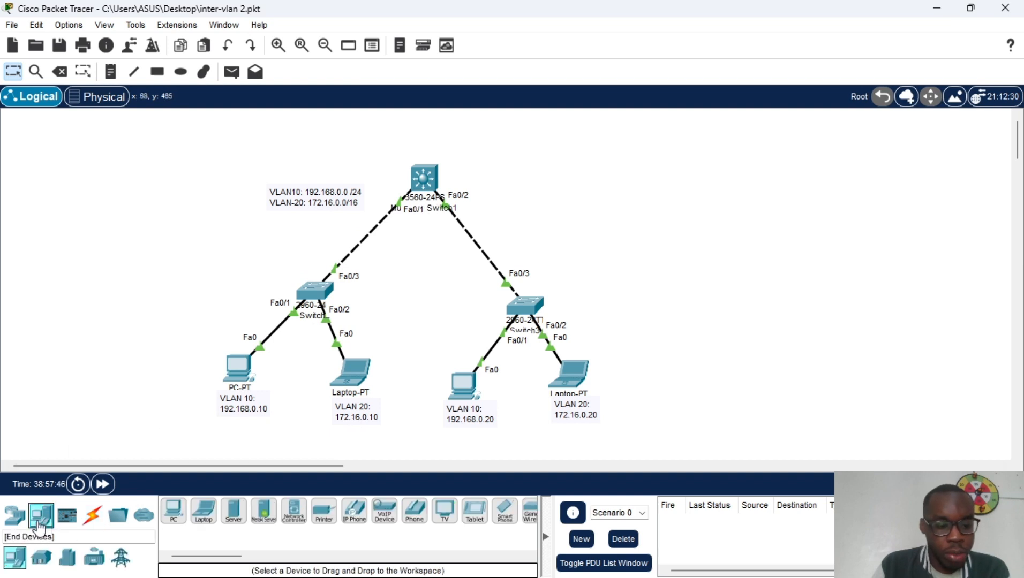
{"action": "left_click", "coordinate": [14, 515]}
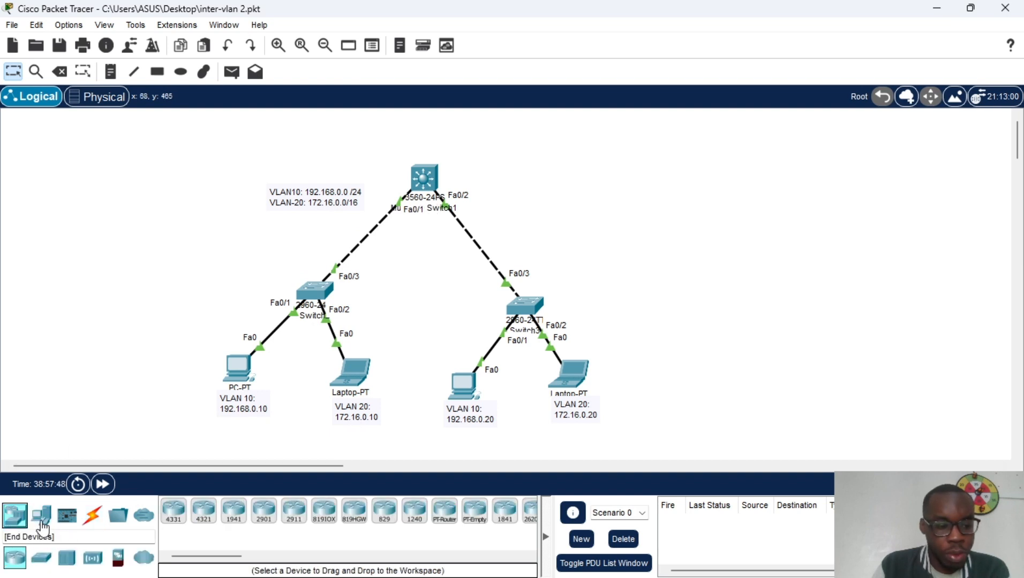
{"action": "left_click", "coordinate": [41, 558]}
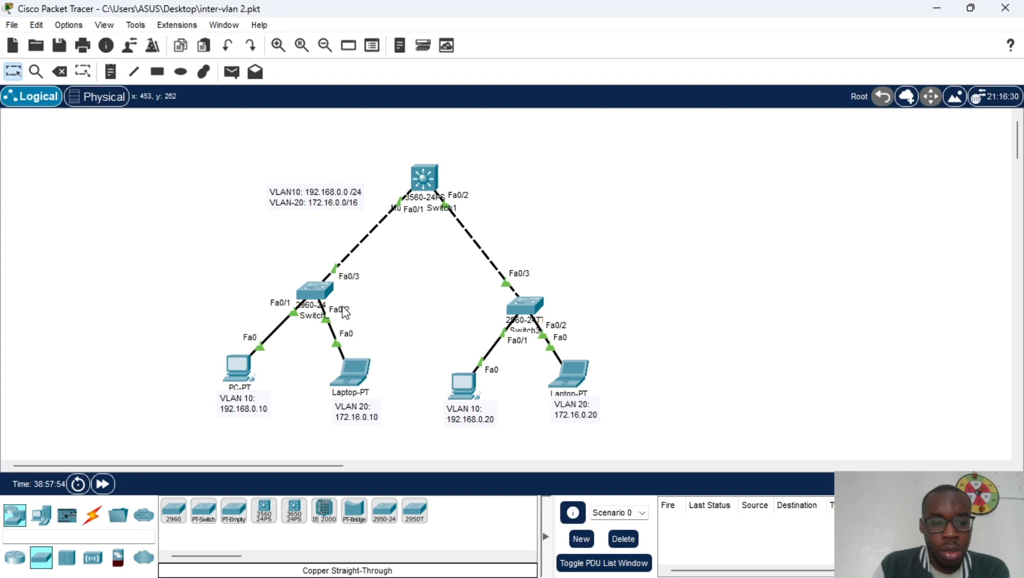
- In the command line of the 2960 switch serving 192.168.0.10 and 172.16.0.10, enter global configuration mode and set the hostname to SW1
{"action": "left_click", "coordinate": [318, 296]}
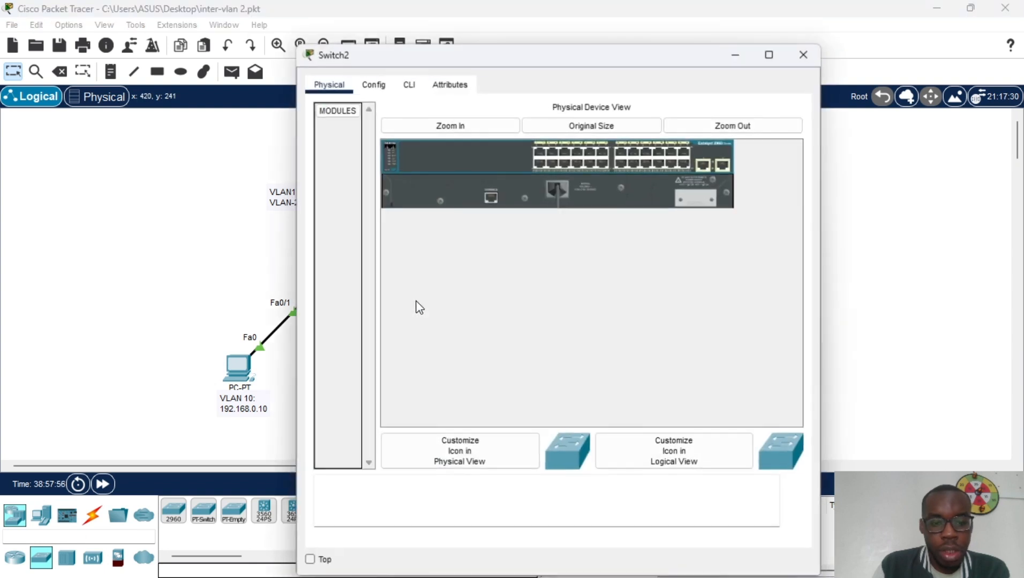
{"action": "left_click", "coordinate": [410, 85]}
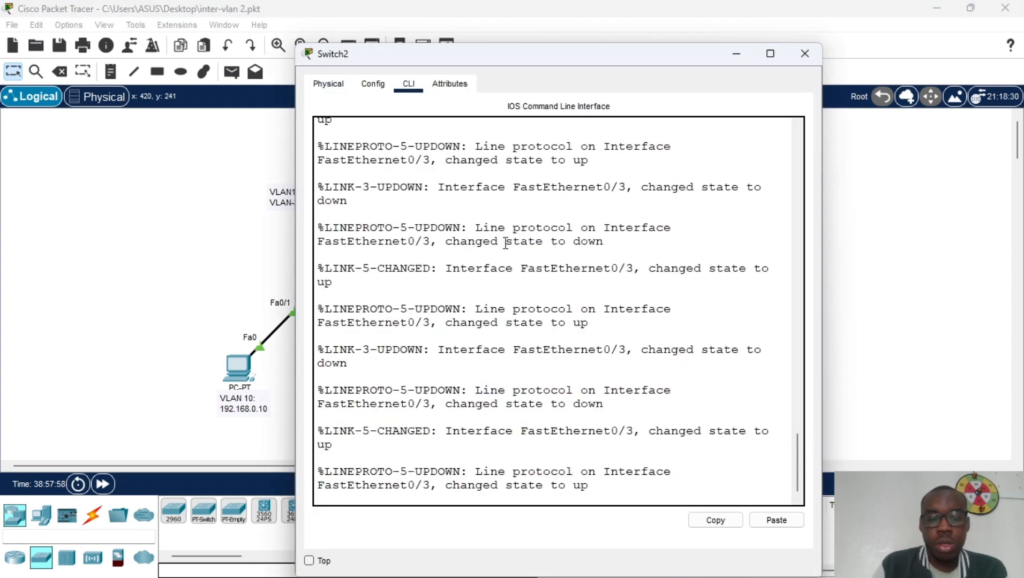
{"action": "key", "text": "Return"}
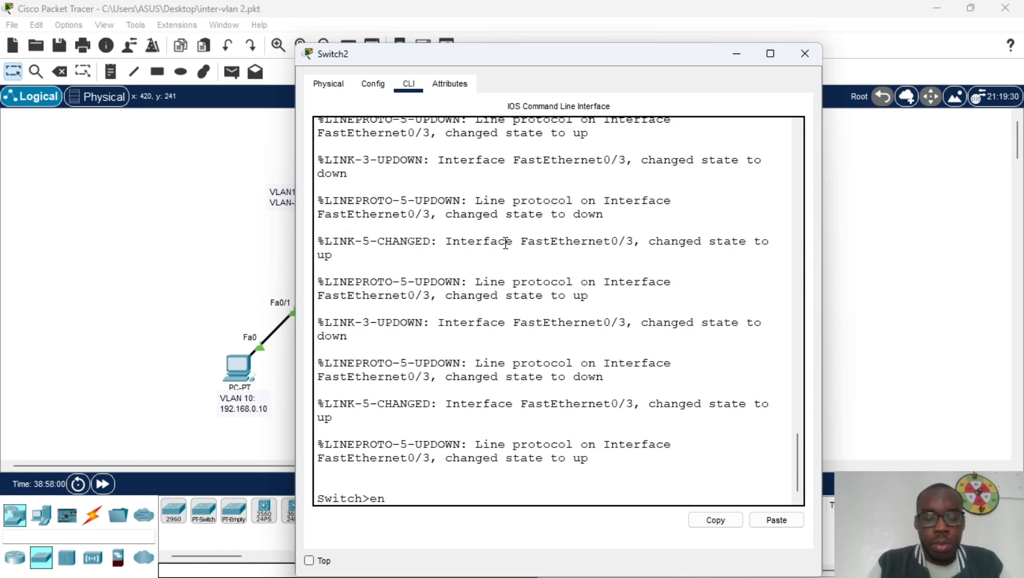
{"action": "type", "text": "en"}
{"action": "key", "text": "Return"}
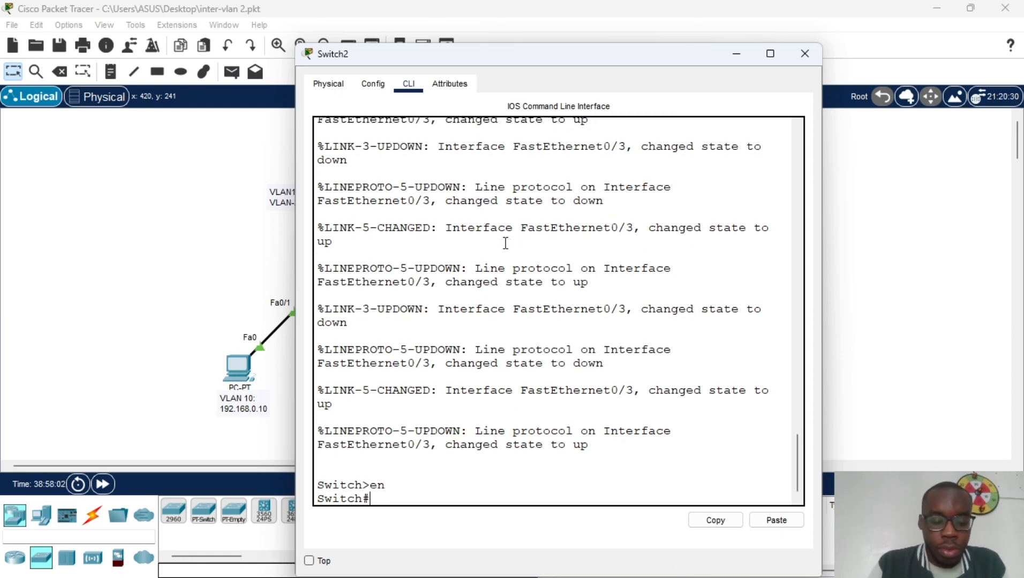
{"action": "type", "text": "conf t"}
{"action": "key", "text": "Return"}
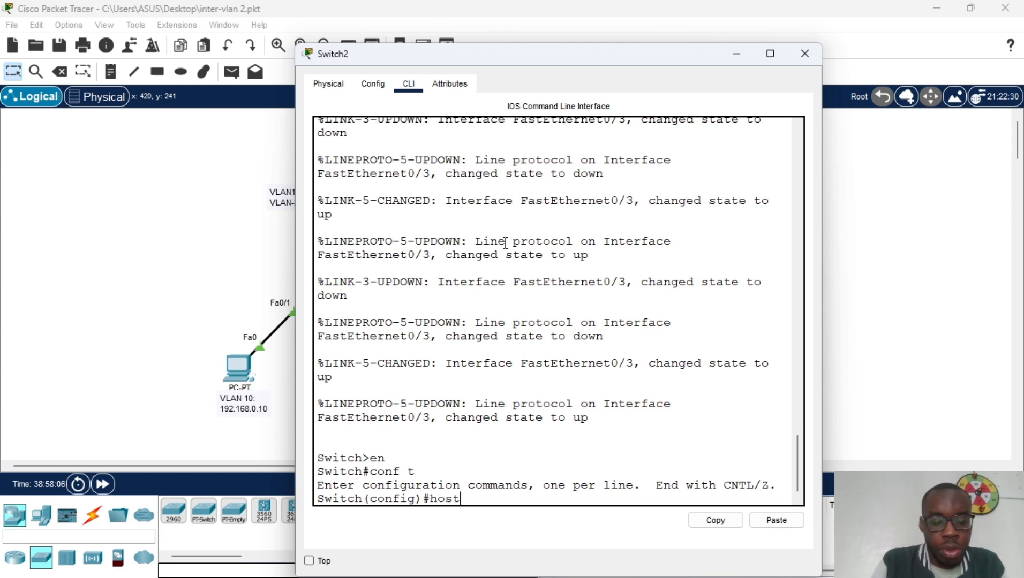
{"action": "type", "text": "host "}
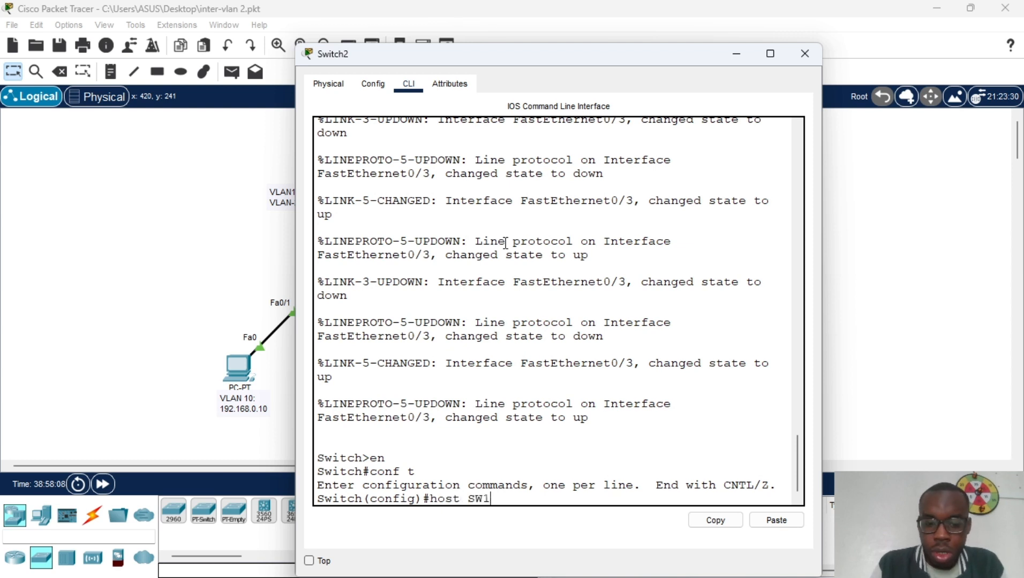
{"action": "type", "text": "SW1"}
{"action": "key", "text": "Return"}
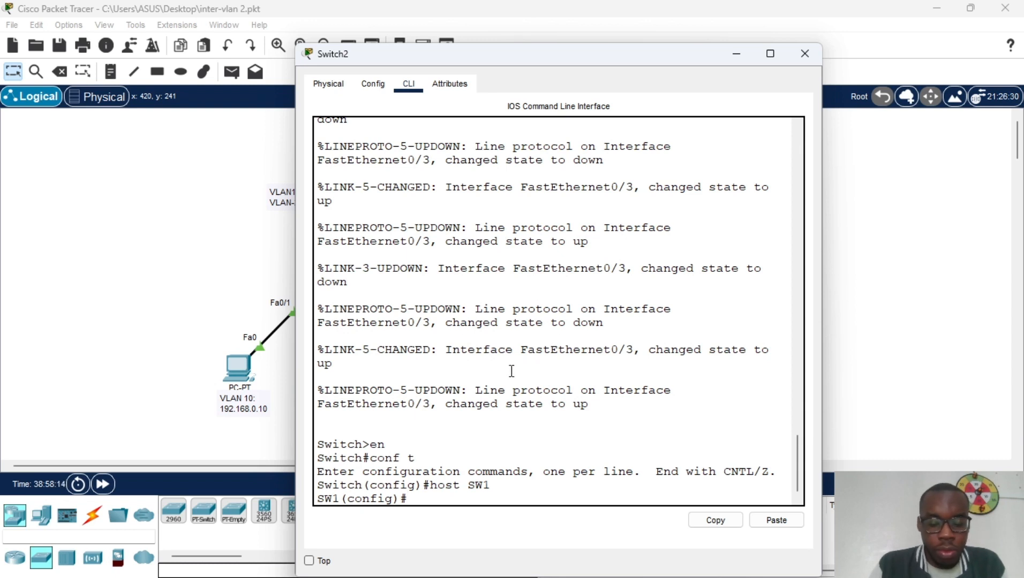
- Create VLAN 10 and VLAN 20 on SW1, returning to global configuration mode after each
{"action": "type", "text": "vlan 10"}
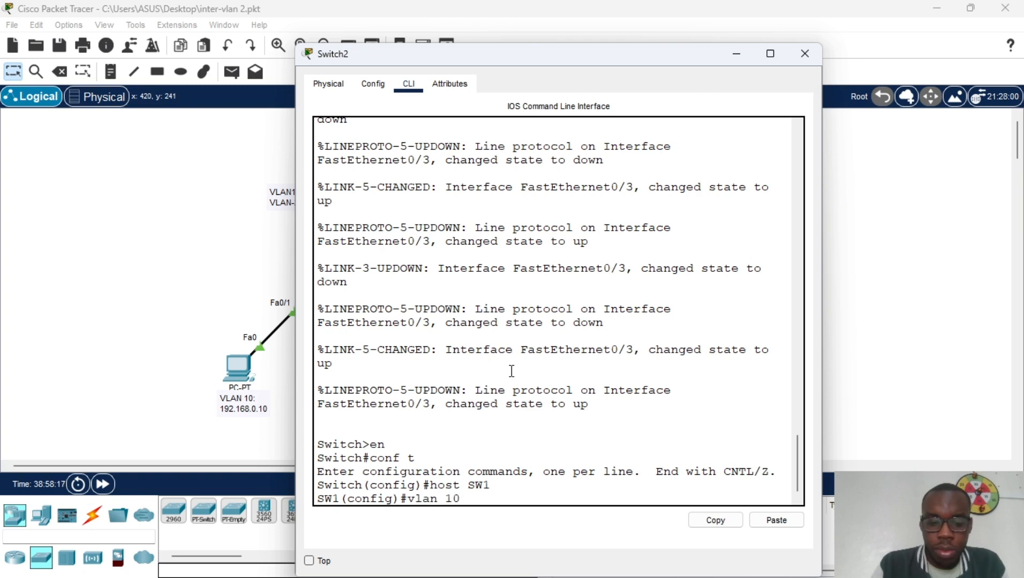
{"action": "key", "text": "Return"}
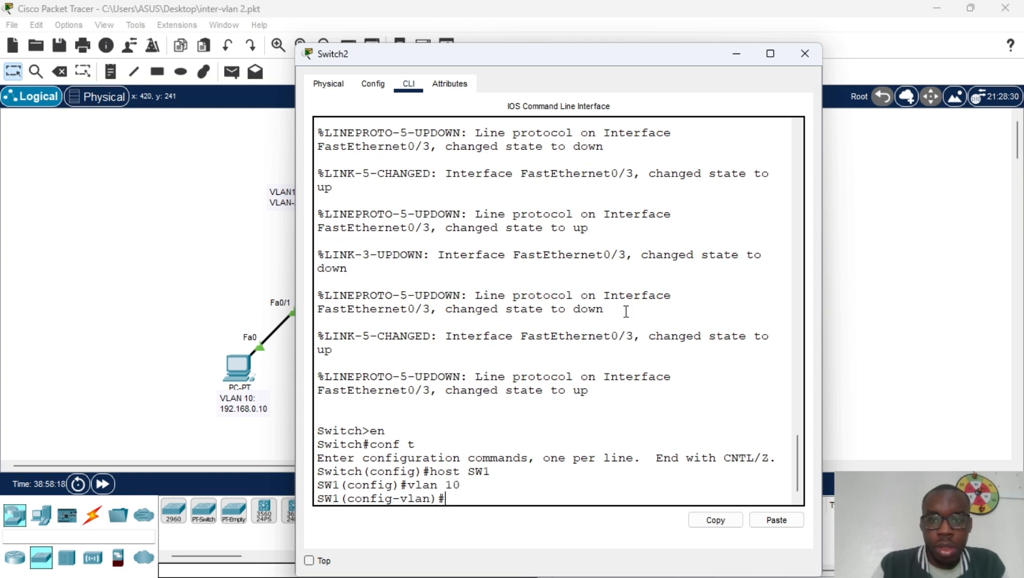
{"action": "left_click_drag", "start_coordinate": [592, 54], "coordinate": [797, 62]}
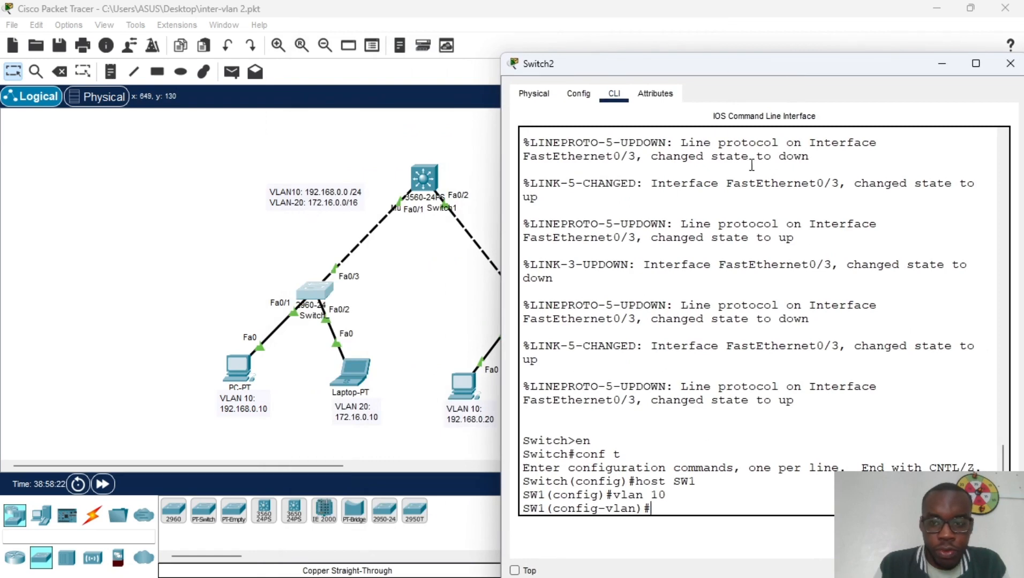
{"action": "left_click_drag", "start_coordinate": [734, 64], "coordinate": [455, 18]}
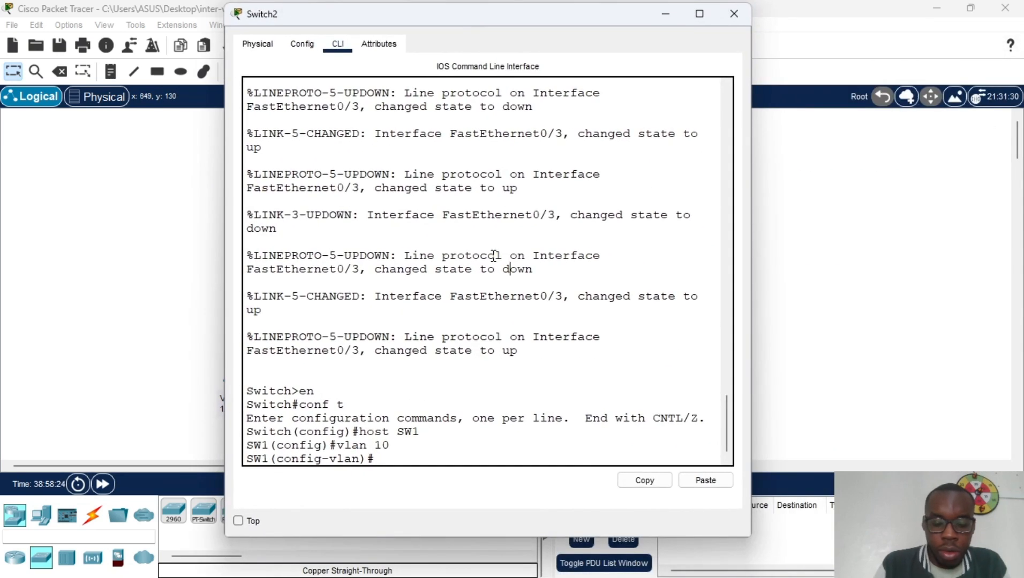
{"action": "key", "text": "Return"}
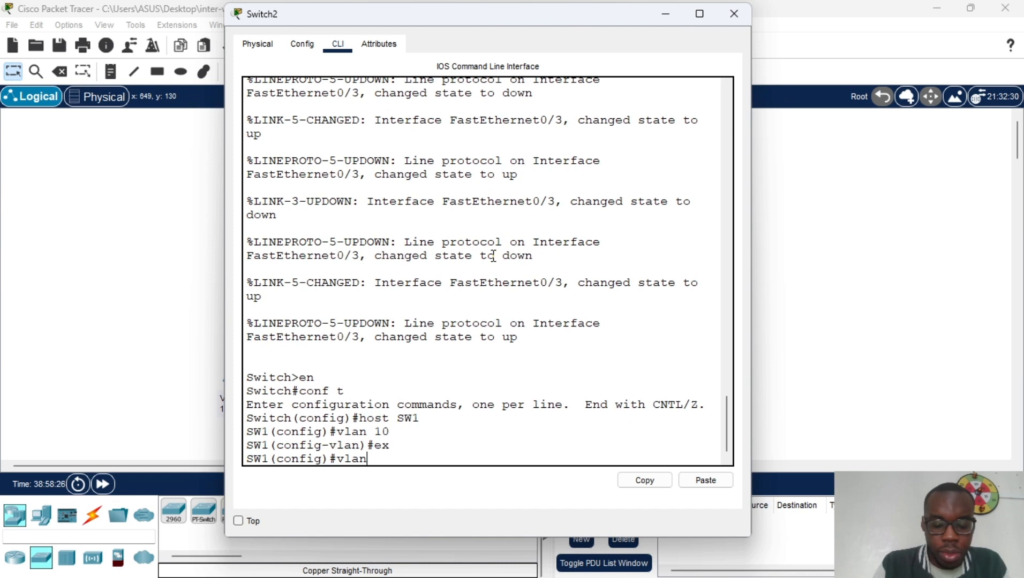
{"action": "type", "text": "vlan 20"}
{"action": "key", "text": "Return"}
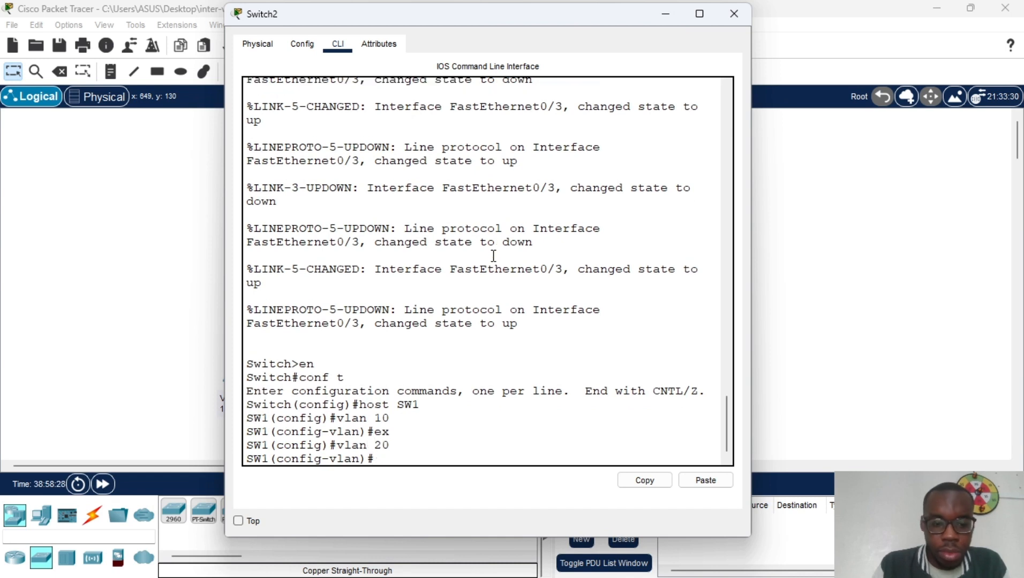
{"action": "type", "text": "ex"}
{"action": "key", "text": "Return"}
{"action": "key", "text": "Return"}
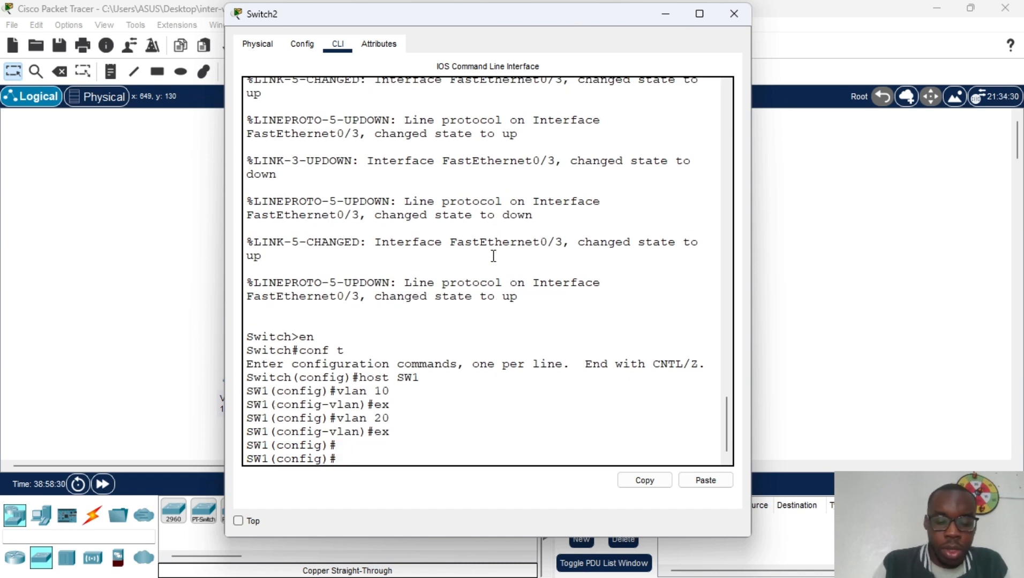
- Assign SW1's interface FastEthernet 0/1, which connects the PC at 192.168.0.10, to access VLAN 10
{"action": "type", "text": "int"}
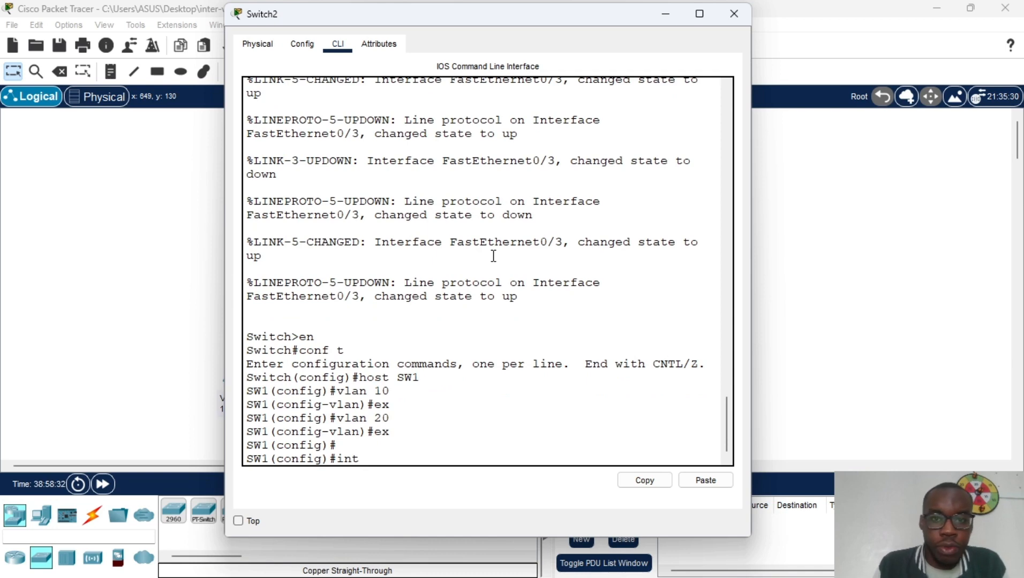
{"action": "left_click_drag", "start_coordinate": [531, 14], "coordinate": [782, 45]}
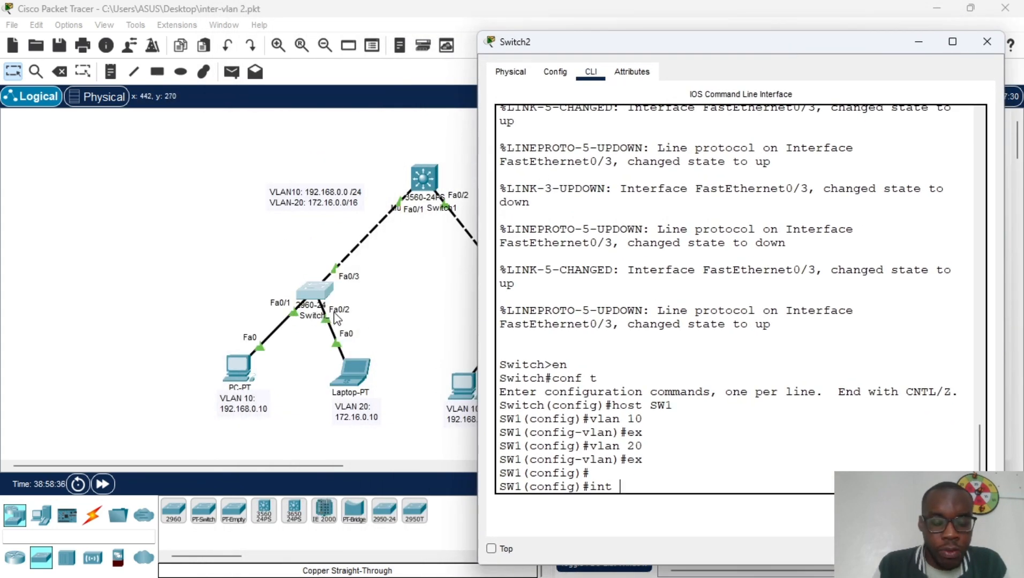
{"action": "left_click", "coordinate": [744, 432]}
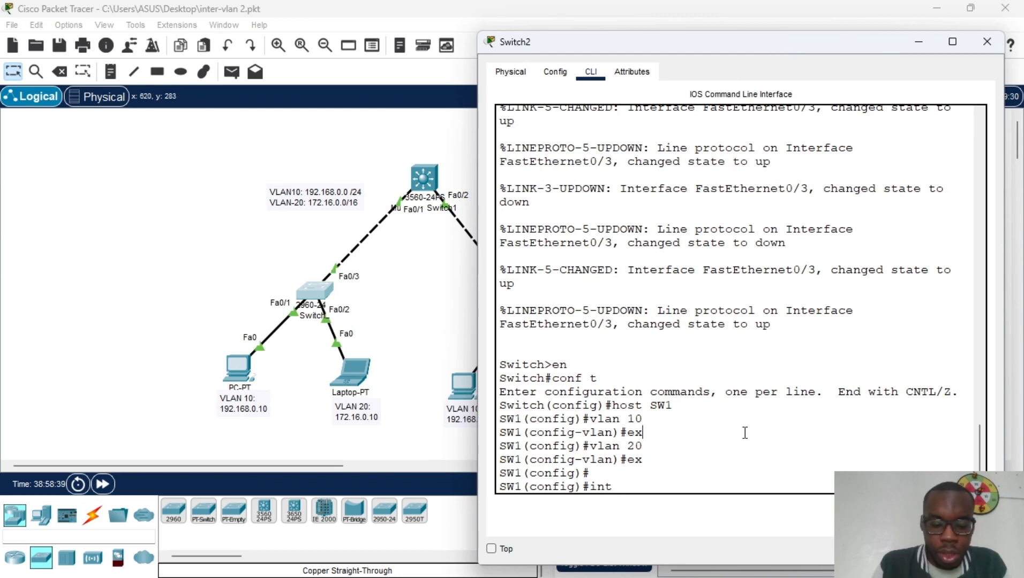
{"action": "type", "text": "0/1"}
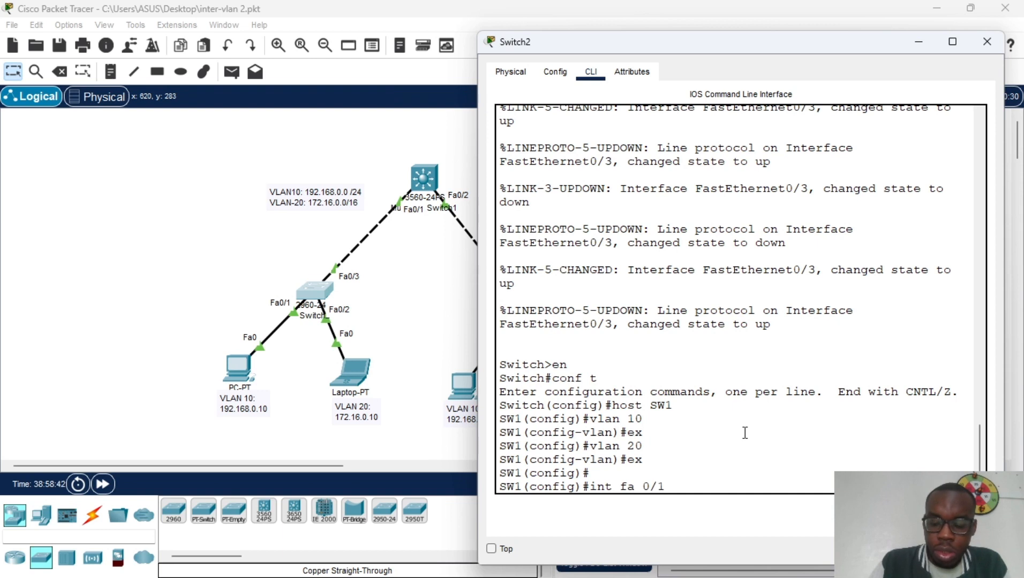
{"action": "key", "text": "Return"}
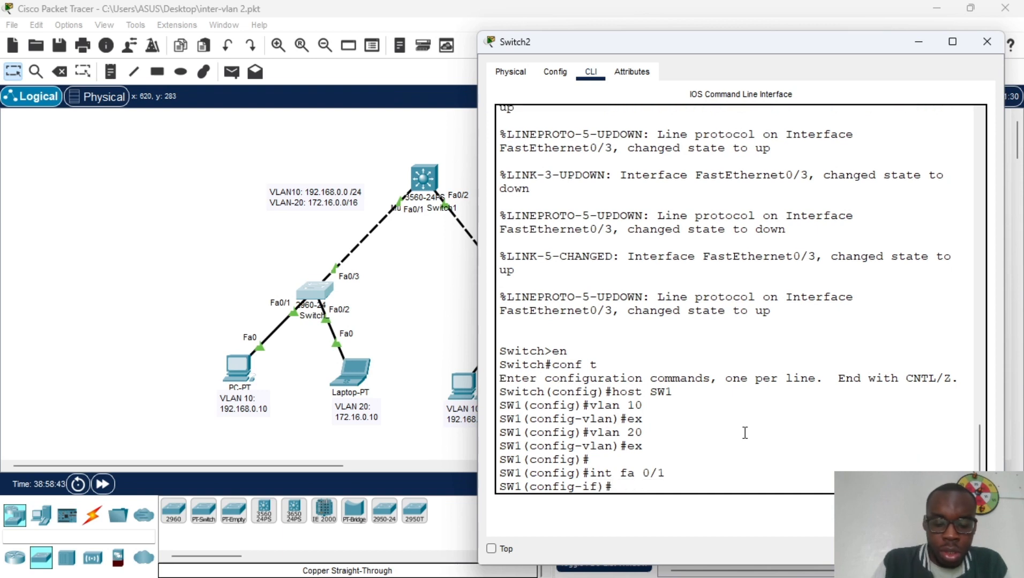
{"action": "type", "text": "sw"}
{"action": "key", "text": "Tab"}
{"action": "type", "text": "ac"}
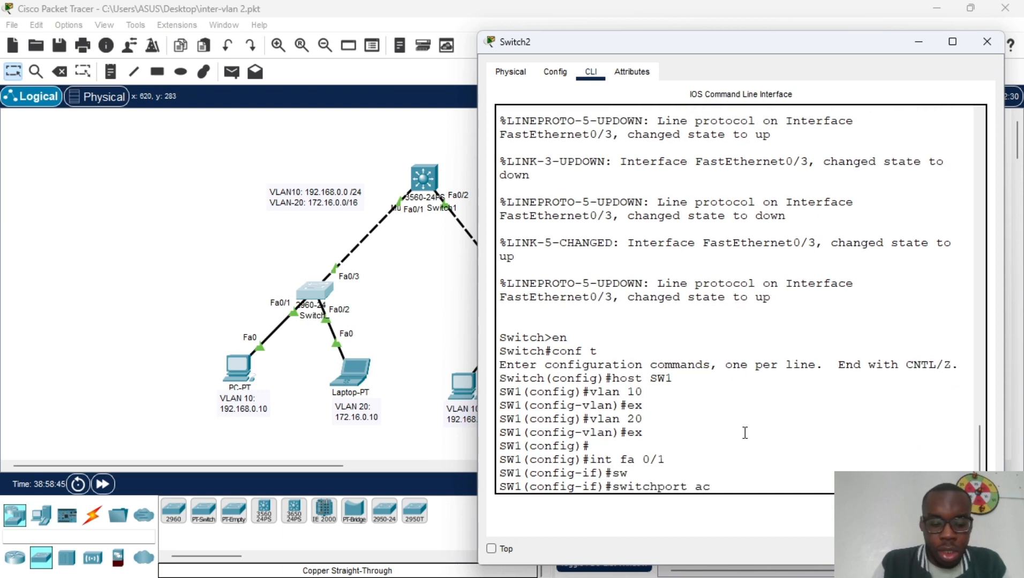
{"action": "type", "text": "c"}
{"action": "key", "text": "Tab"}
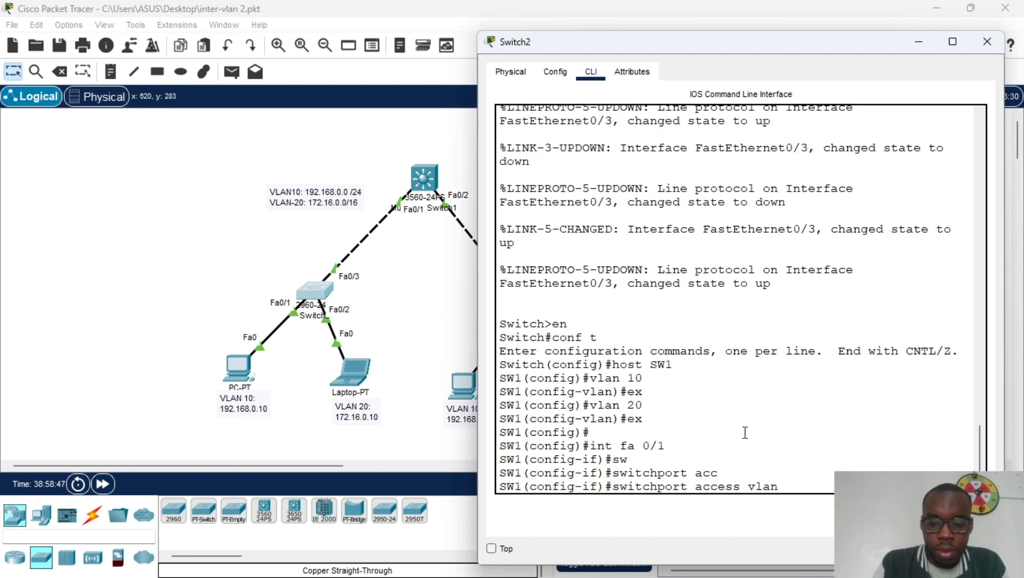
{"action": "type", "text": "vlan 21"}
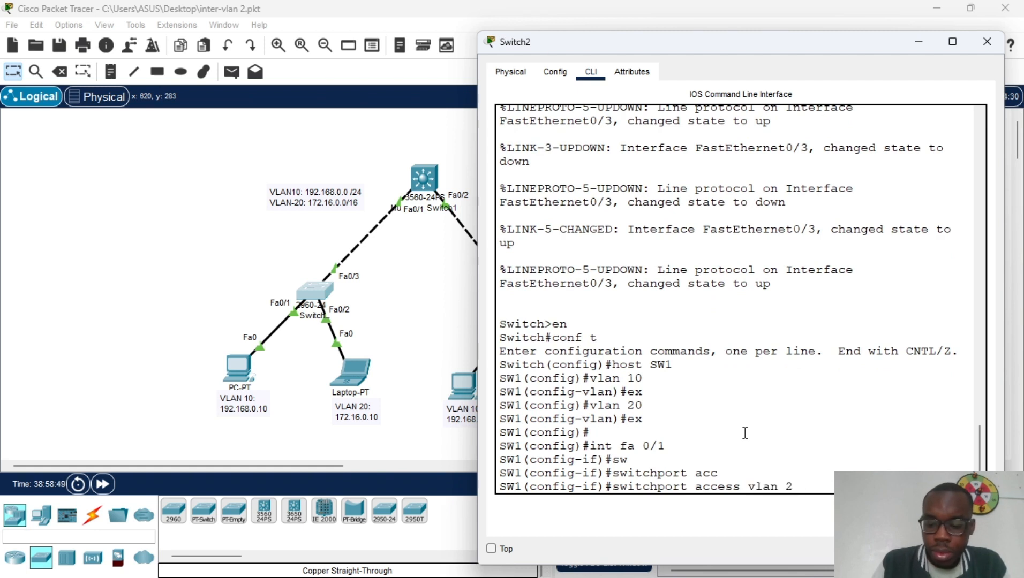
{"action": "key", "text": "BackSpace"}
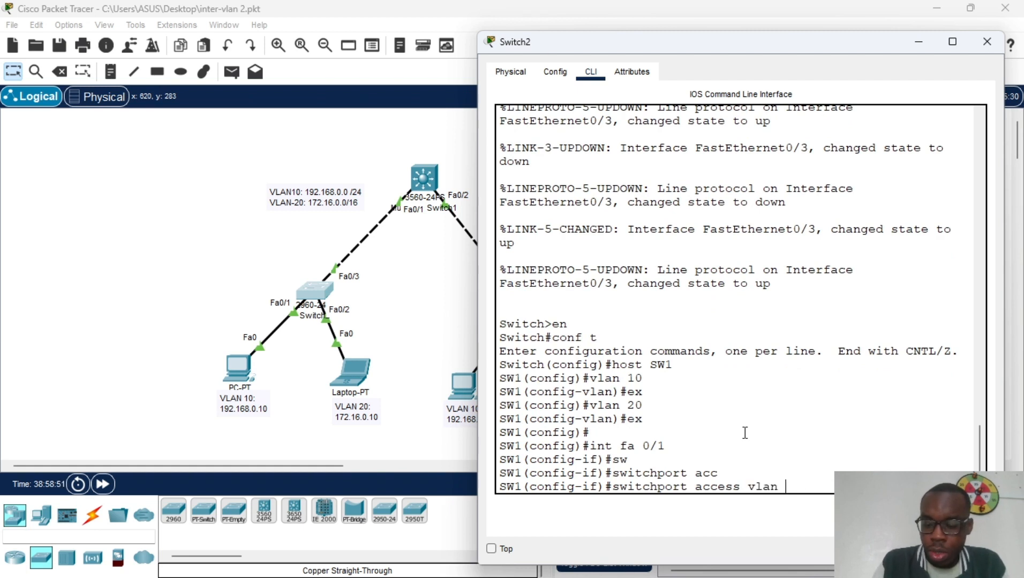
{"action": "key", "text": "Return"}
- Assign SW1's interface FastEthernet 0/2, which connects the laptop at 172.16.0.10, to access VLAN 20
{"action": "type", "text": "int"}
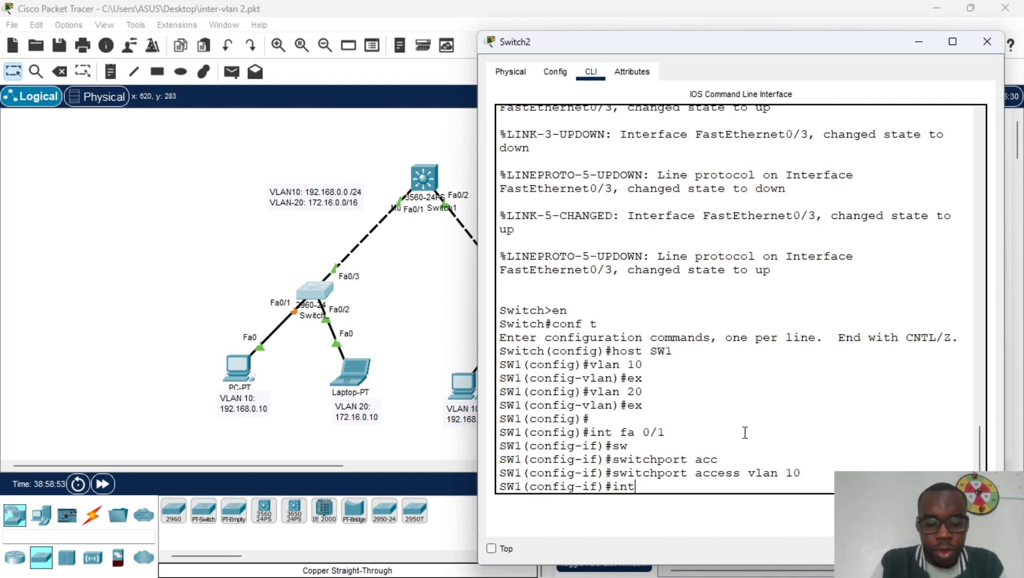
{"action": "type", "text": " fa "}
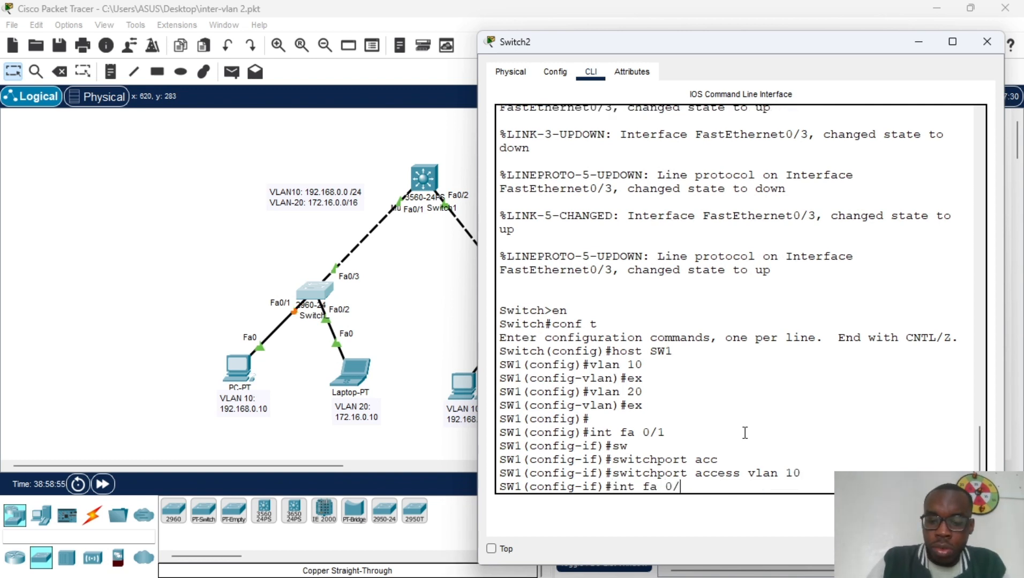
{"action": "type", "text": "0/2"}
{"action": "key", "text": "Return"}
{"action": "type", "text": "sw"}
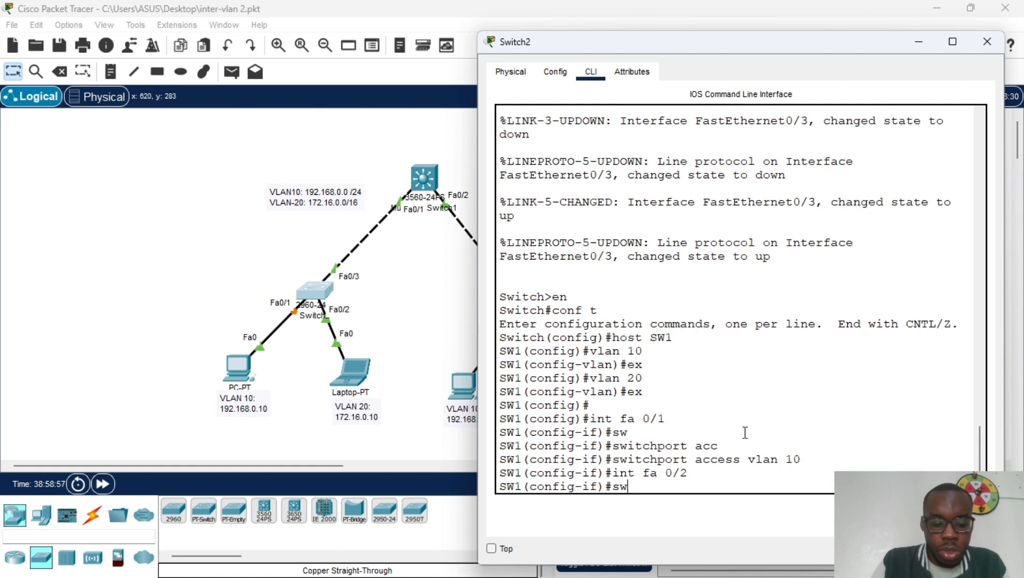
{"action": "key", "text": "Tab"}
{"action": "type", "text": "acc"}
{"action": "key", "text": "Tab"}
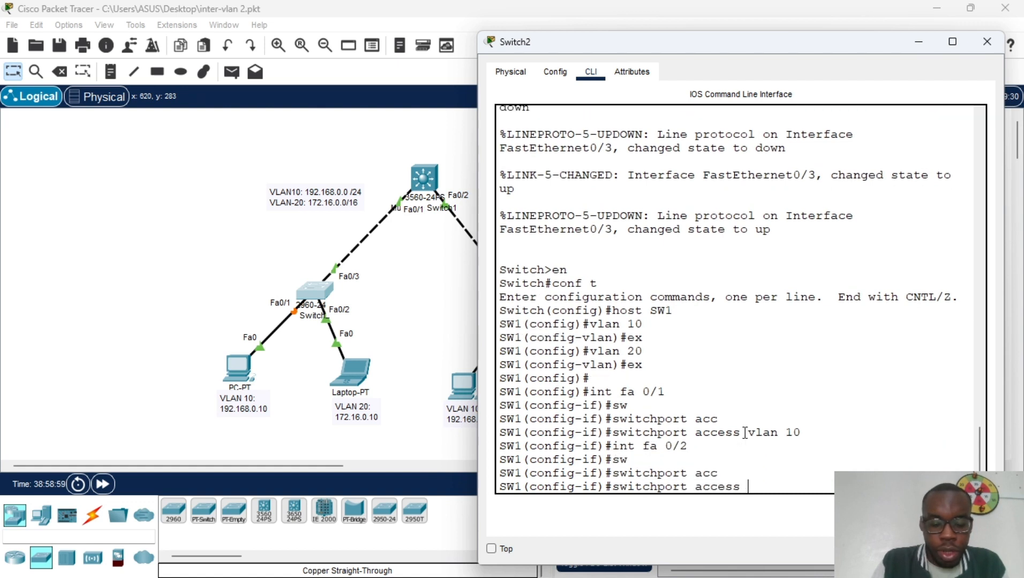
{"action": "type", "text": "vlan 20"}
{"action": "key", "text": "Return"}
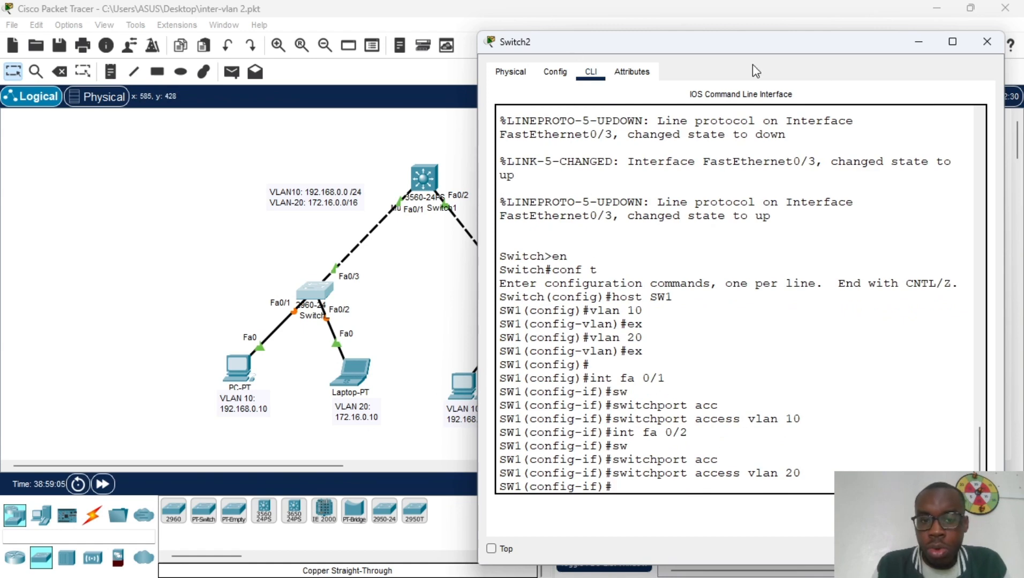
{"action": "left_click", "coordinate": [918, 41]}
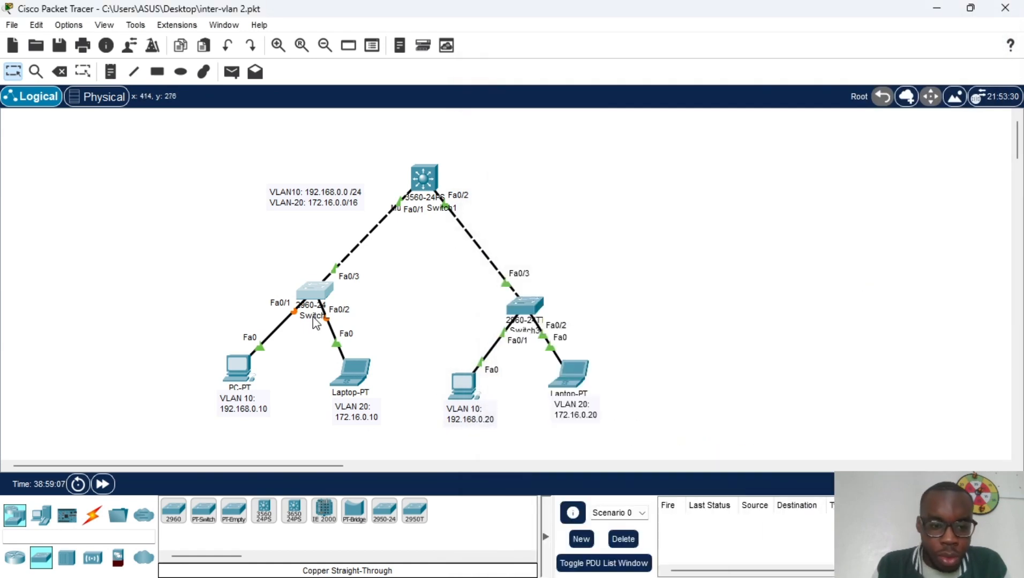
- Relabel the 2960 switch serving 192.168.0.10 and 172.16.0.10 as SW1, moving its laptop aside and back to reach the label
{"action": "left_click_drag", "start_coordinate": [341, 361], "coordinate": [387, 252]}
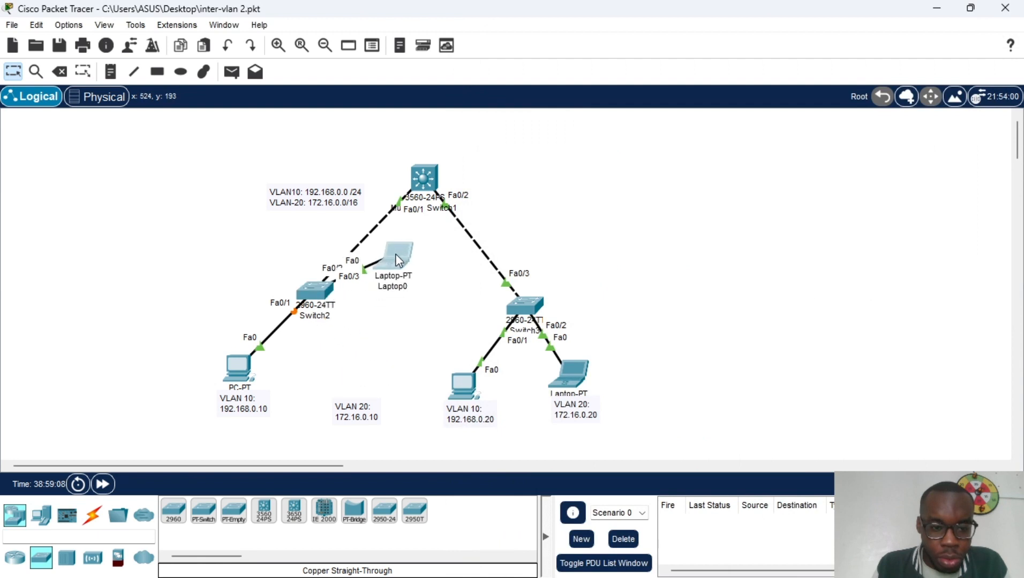
{"action": "left_click", "coordinate": [323, 316]}
{"action": "type", "text": "SW"}
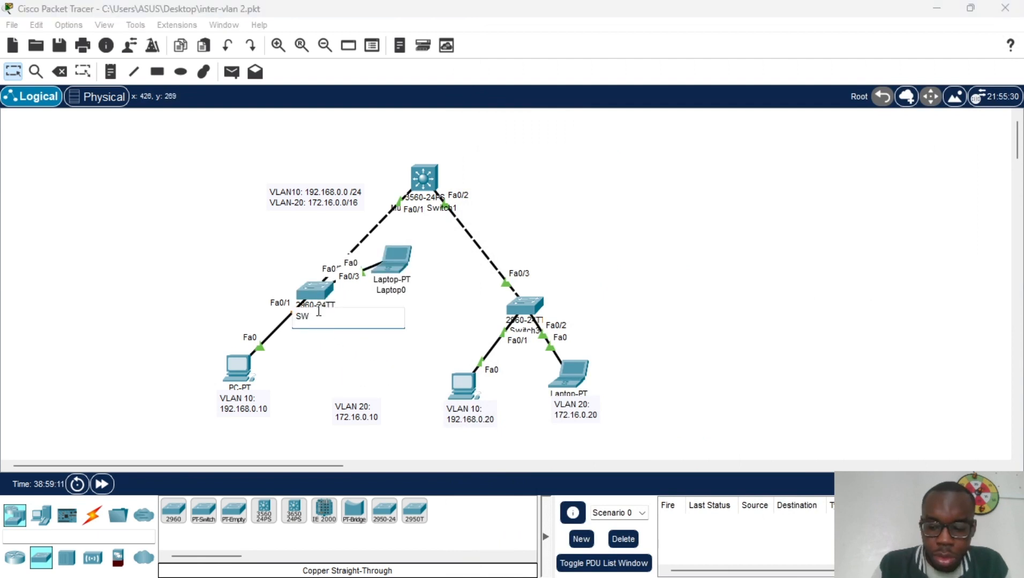
{"action": "type", "text": "1"}
{"action": "left_click", "coordinate": [473, 302]}
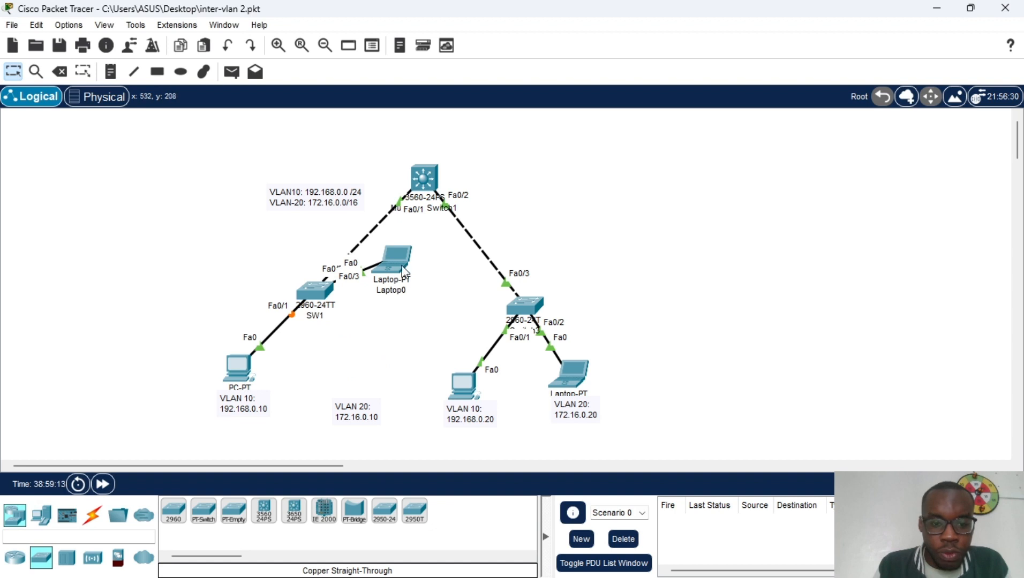
{"action": "left_click_drag", "start_coordinate": [403, 270], "coordinate": [361, 378]}
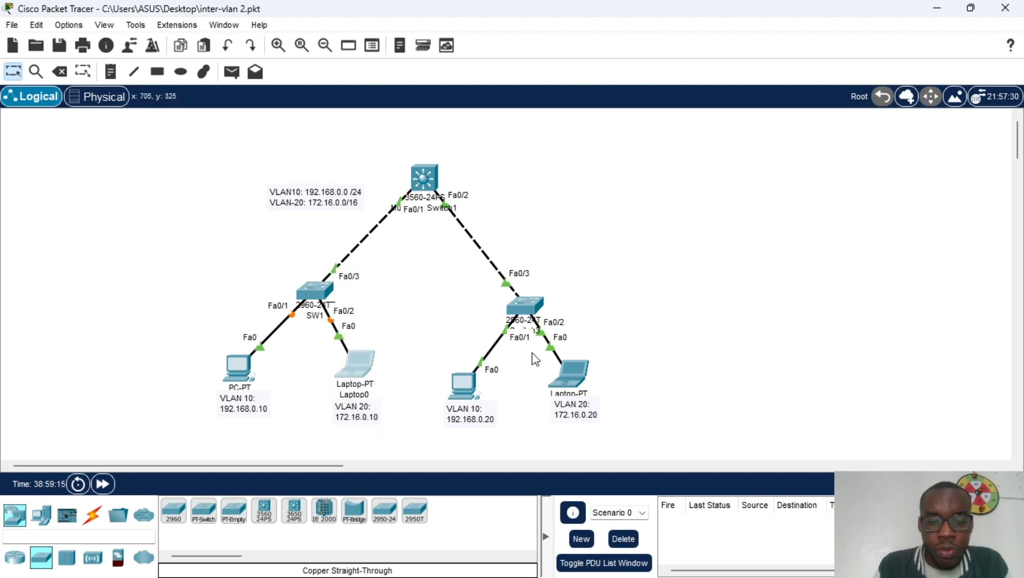
- Set SW1's interface FastEthernet 0/3 towards the multilayer switch to trunk mode and close the switch window
{"action": "left_click", "coordinate": [324, 288]}
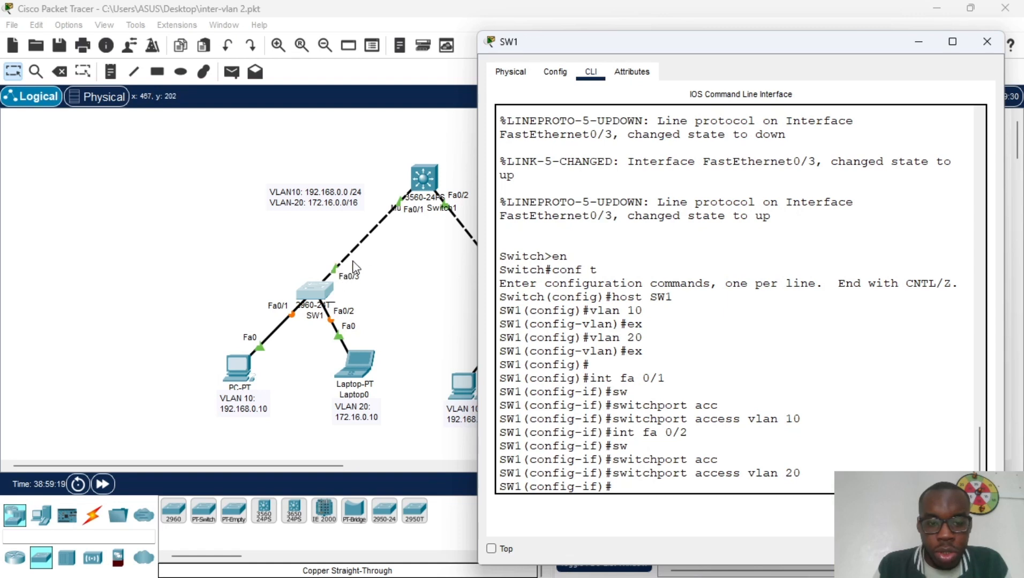
{"action": "left_click", "coordinate": [905, 408]}
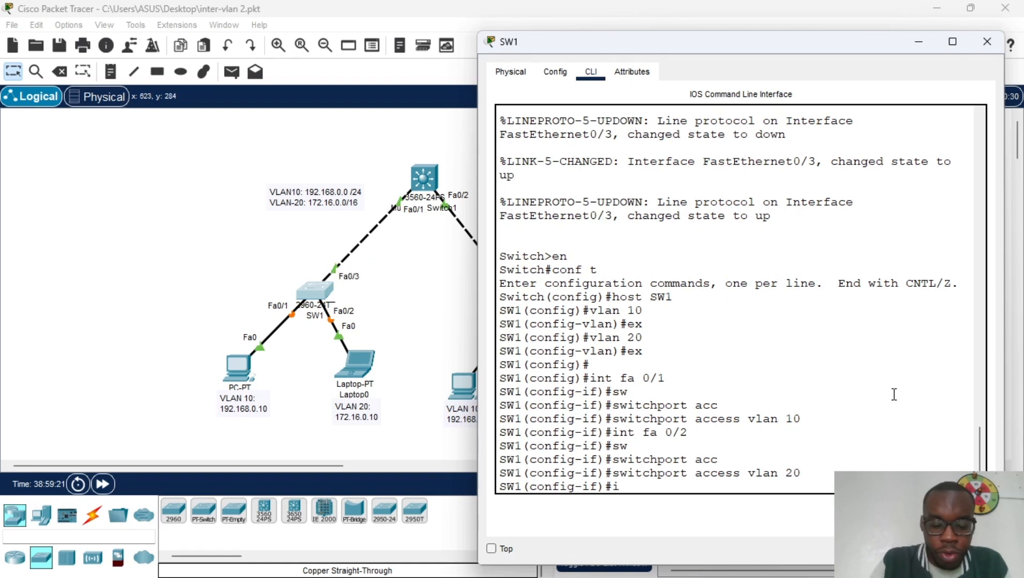
{"action": "type", "text": "fa 0/"}
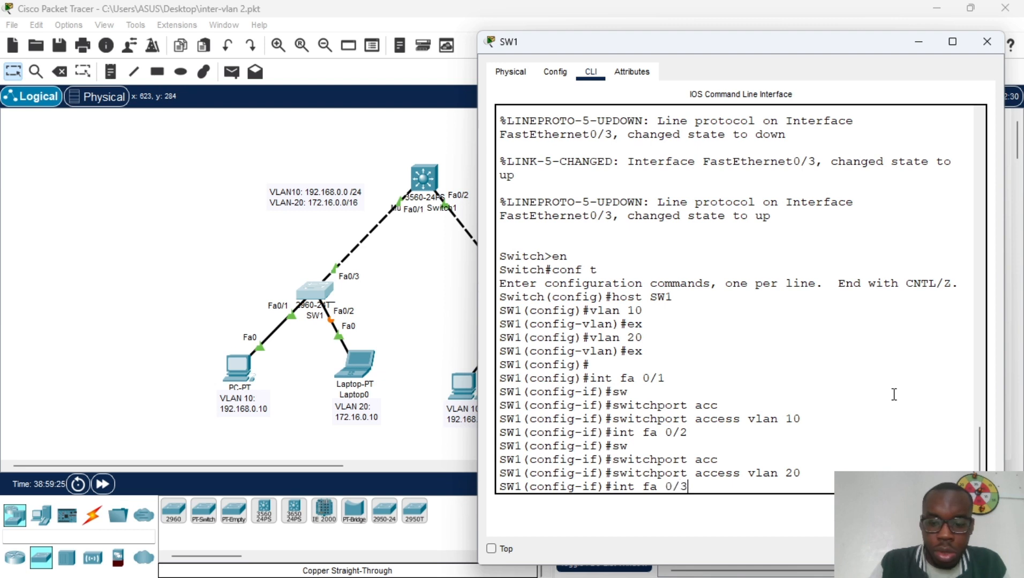
{"action": "type", "text": "3"}
{"action": "key", "text": "Return"}
{"action": "type", "text": "sw"}
{"action": "key", "text": "Tab"}
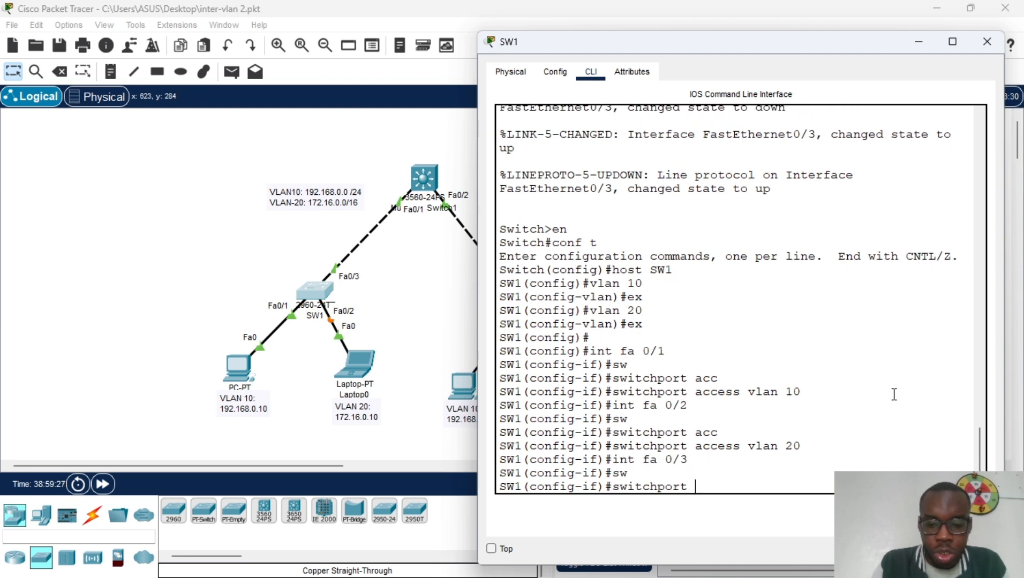
{"action": "type", "text": "mo"}
{"action": "key", "text": "Tab"}
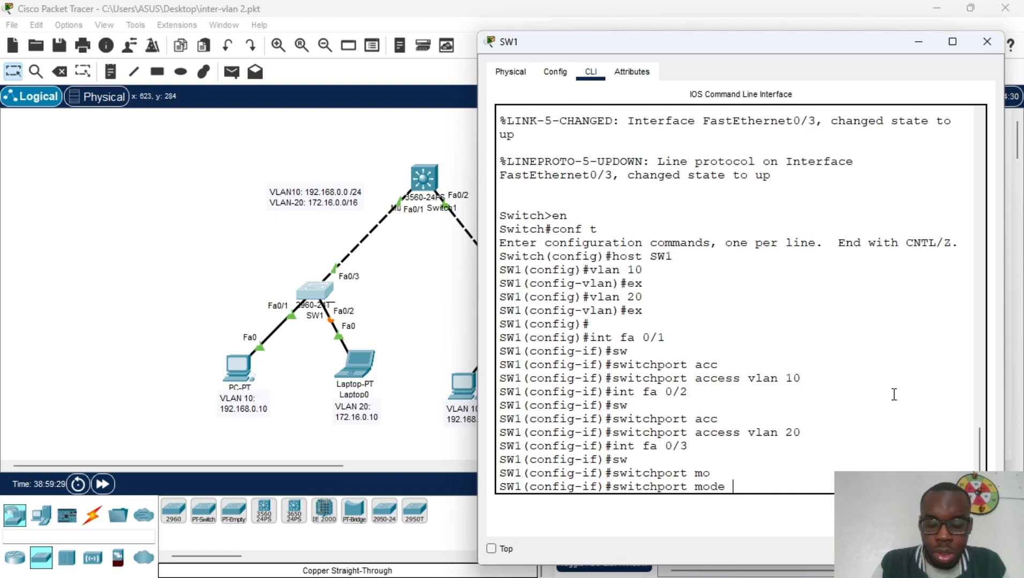
{"action": "type", "text": "tr"}
{"action": "key", "text": "Tab"}
{"action": "key", "text": "Return"}
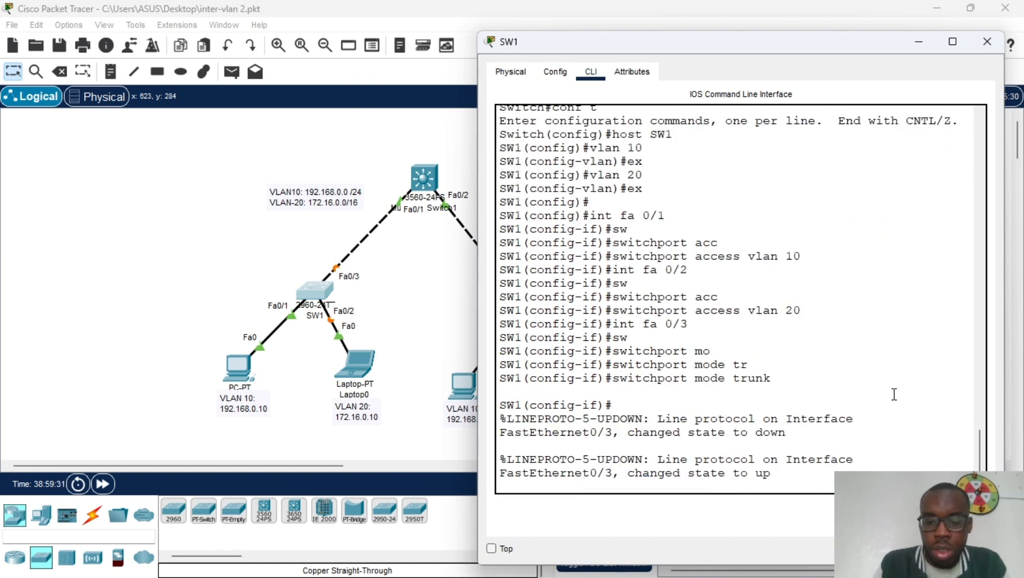
{"action": "key", "text": "Return"}
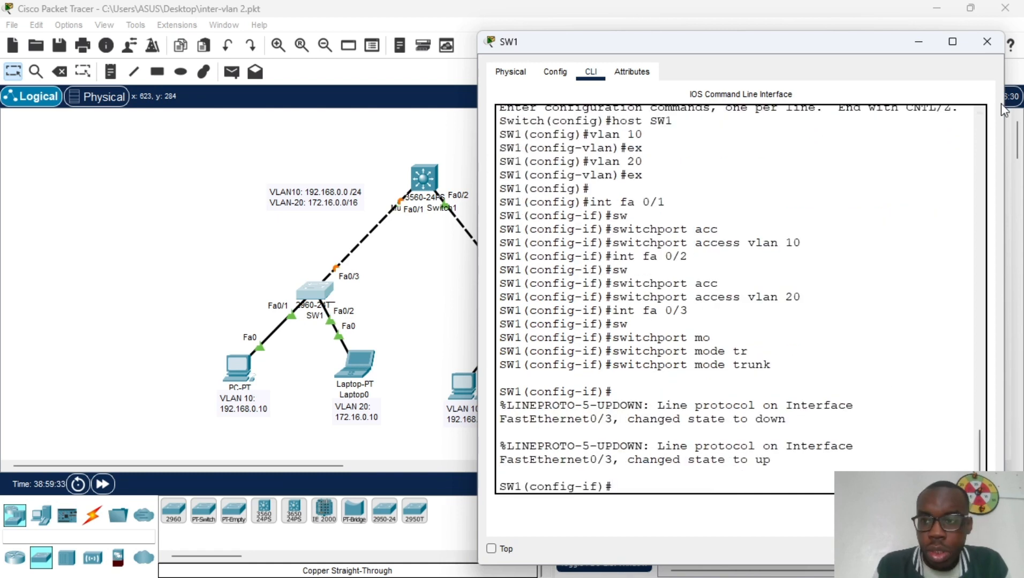
{"action": "left_click", "coordinate": [987, 42]}
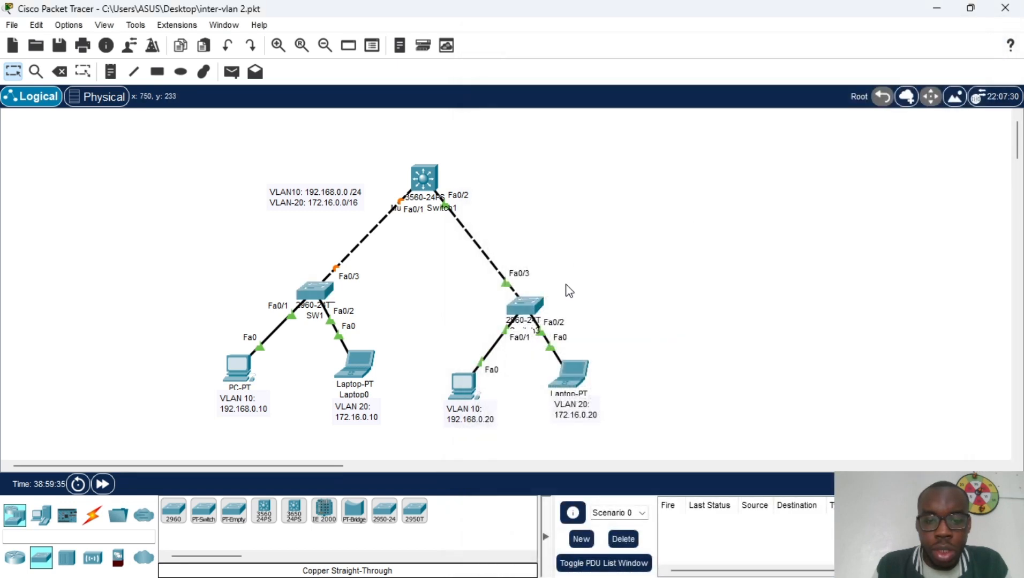
{"action": "left_click", "coordinate": [538, 311]}
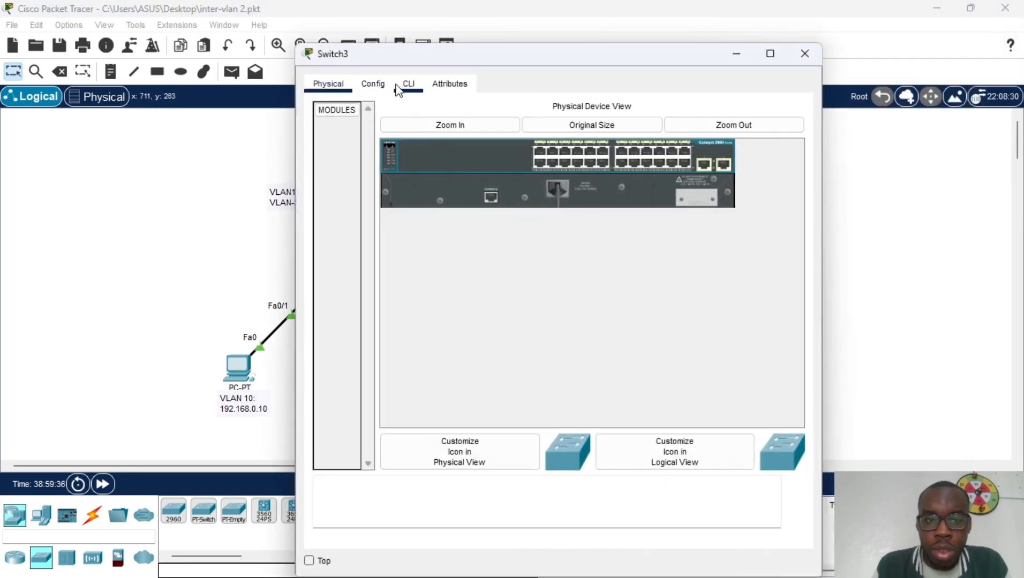
{"action": "left_click", "coordinate": [402, 84]}
{"action": "left_click", "coordinate": [805, 54]}
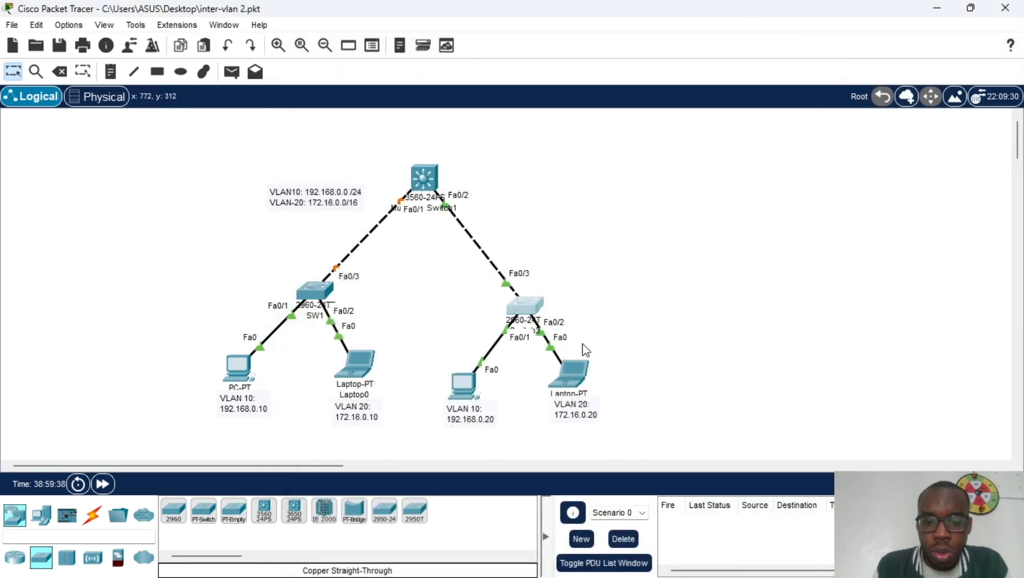
- Relabel the 2960 switch serving 192.168.0.20 and 172.16.0.20 as SW2, moving its laptop aside and back to reach the label
{"action": "left_click_drag", "start_coordinate": [577, 380], "coordinate": [641, 274]}
{"action": "left_click", "coordinate": [535, 331]}
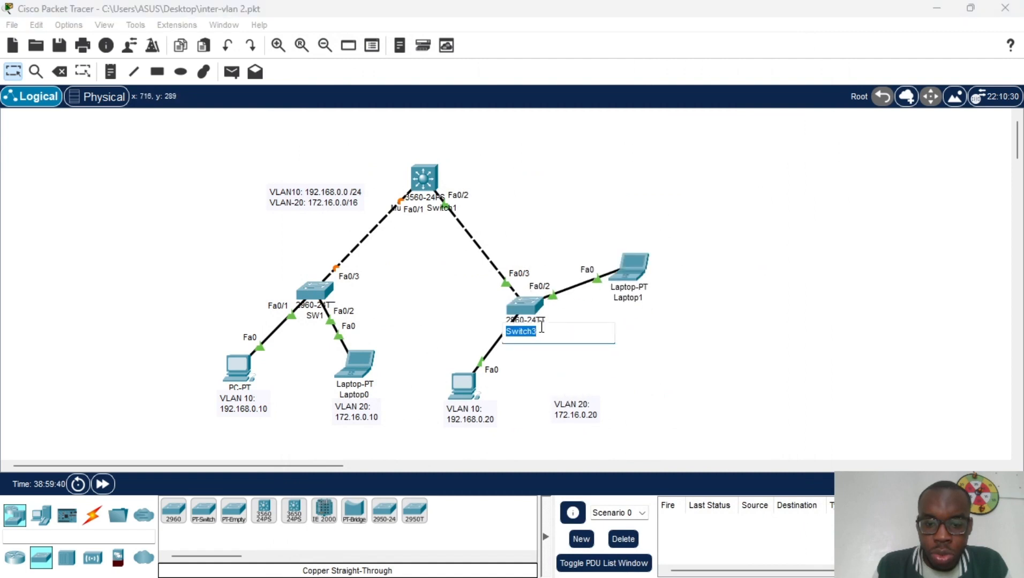
{"action": "type", "text": "S"}
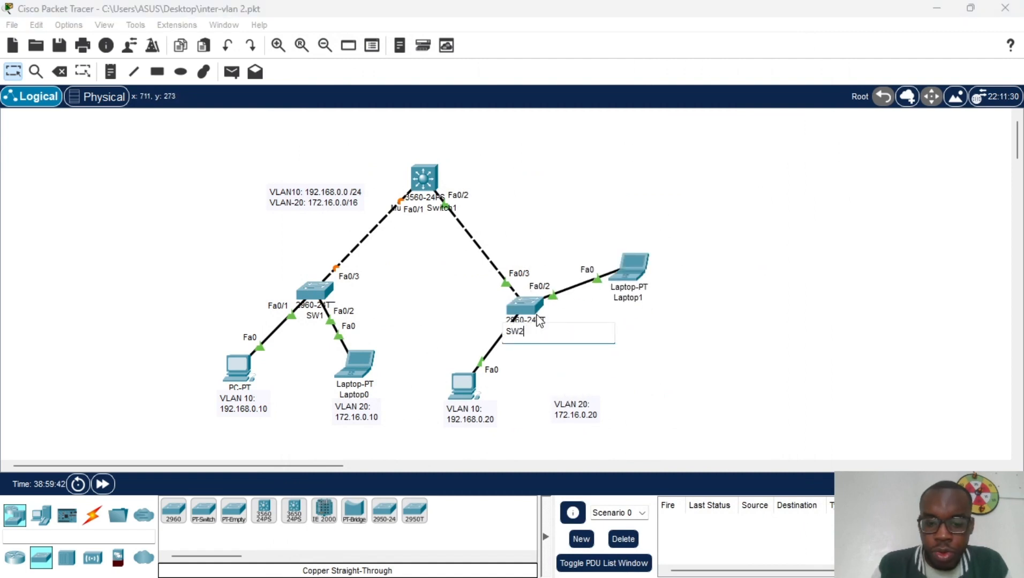
{"action": "type", "text": "W2"}
{"action": "key", "text": "Return"}
{"action": "left_click_drag", "start_coordinate": [629, 270], "coordinate": [576, 376]}
- Open the command line of SW2 and enter global configuration mode from privileged mode
{"action": "left_click", "coordinate": [524, 308]}
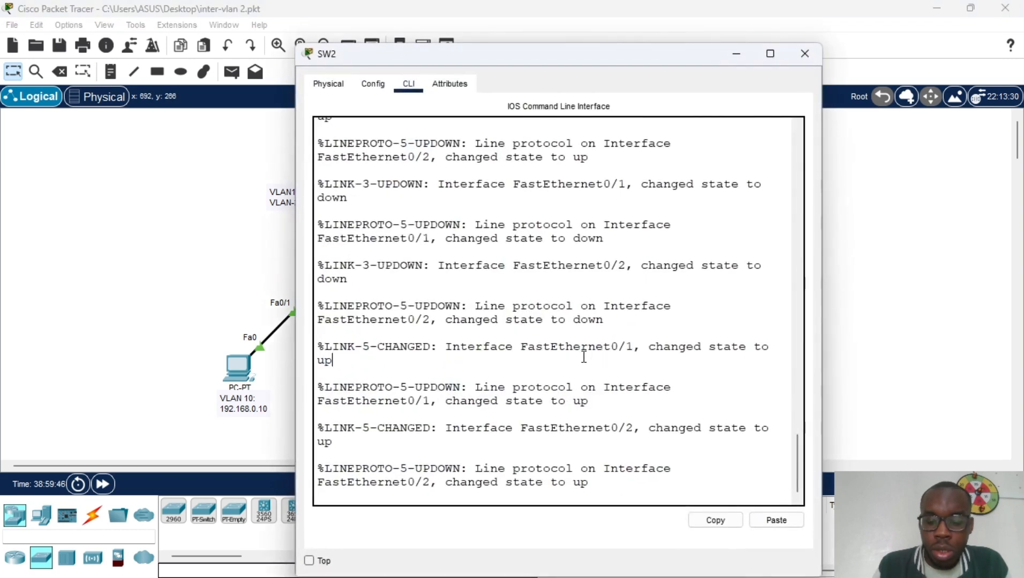
{"action": "key", "text": "Return"}
{"action": "type", "text": "en"}
{"action": "key", "text": "Return"}
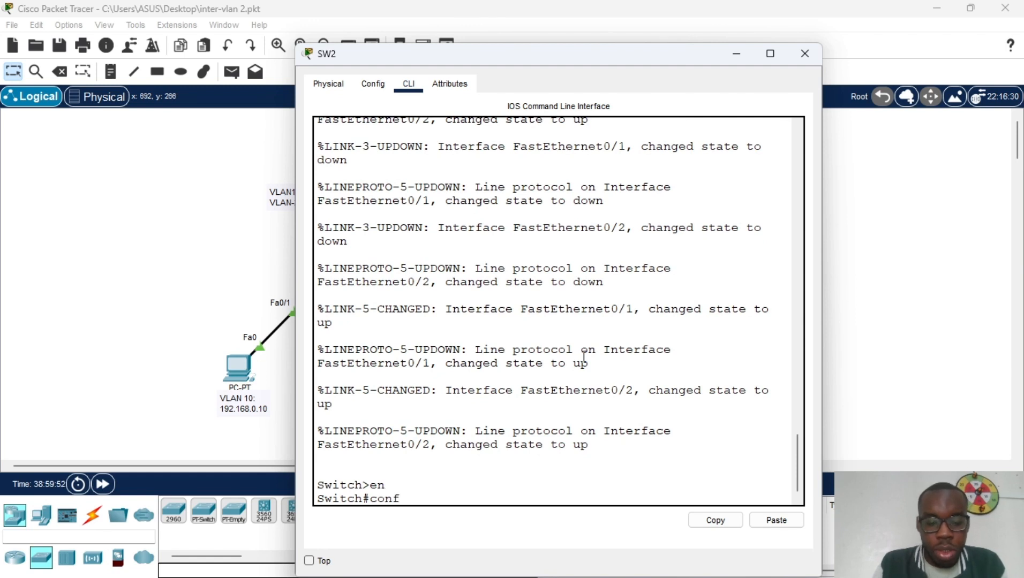
{"action": "type", "text": "conf t"}
{"action": "key", "text": "Return"}
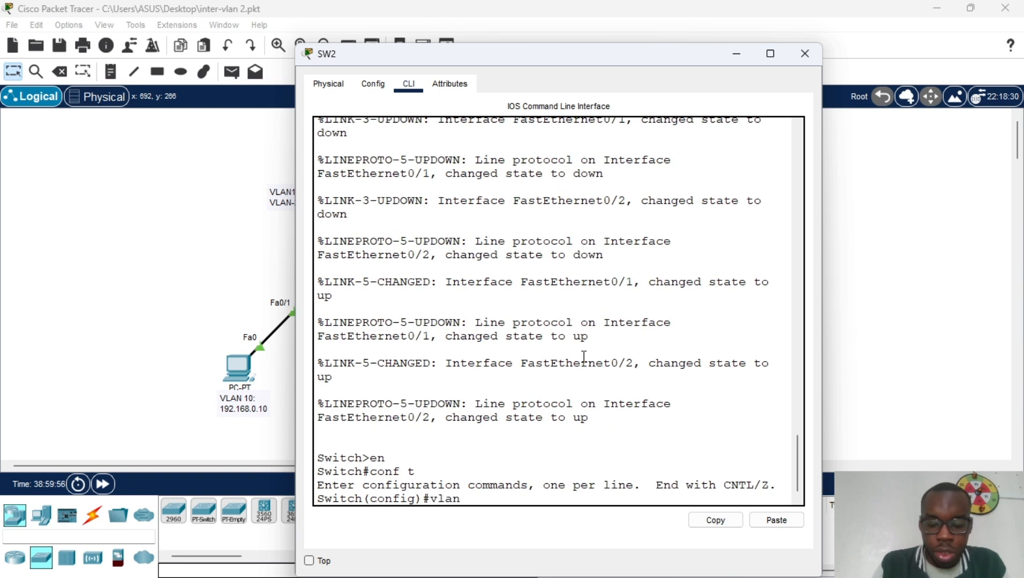
- Create VLAN 10 and VLAN 20 on SW2 and return to global configuration mode
{"action": "type", "text": "vlan"}
{"action": "key", "text": "Return"}
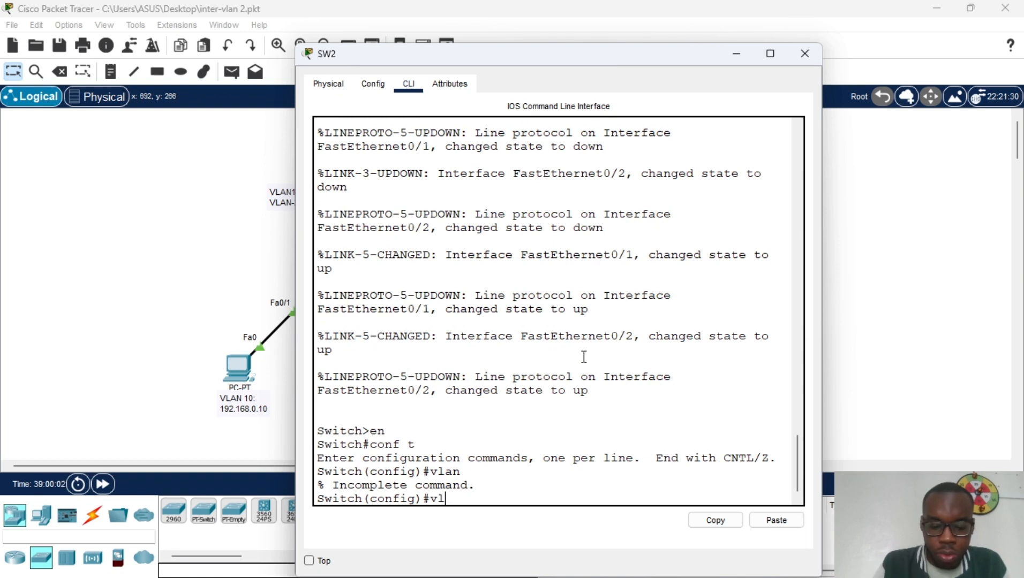
{"action": "type", "text": "vlan 10"}
{"action": "key", "text": "Return"}
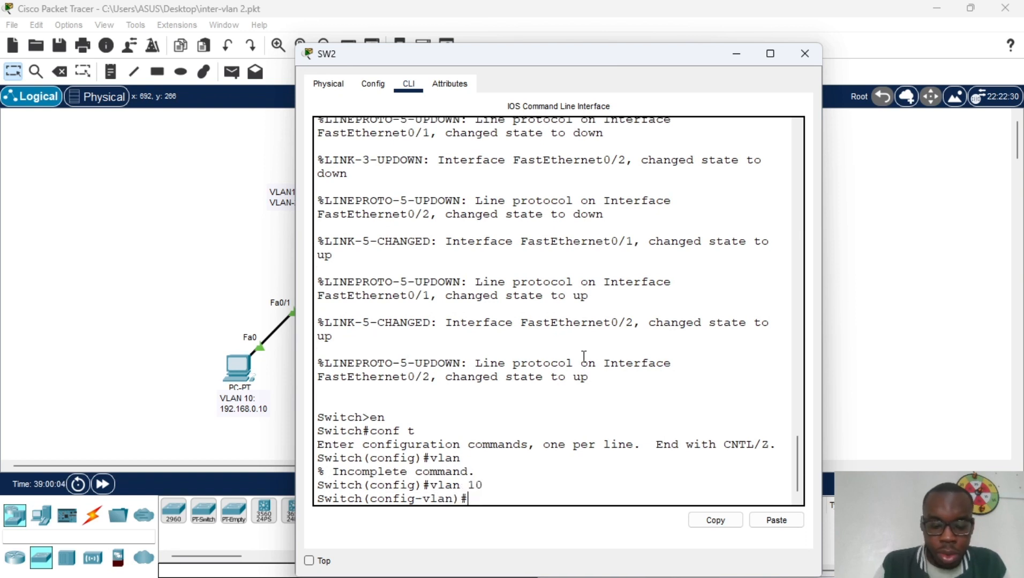
{"action": "type", "text": "vlan"}
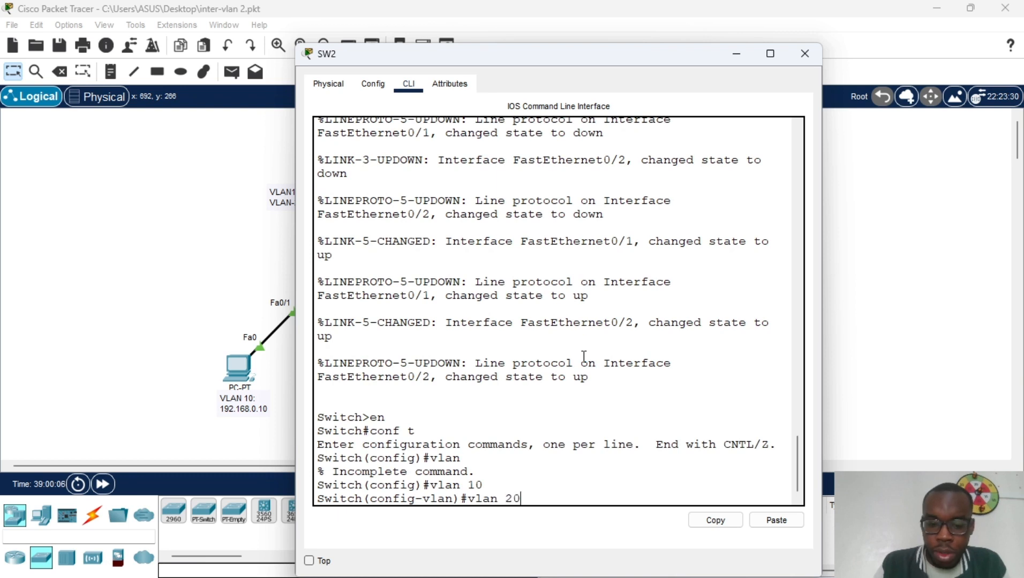
{"action": "type", "text": " 20"}
{"action": "key", "text": "Return"}
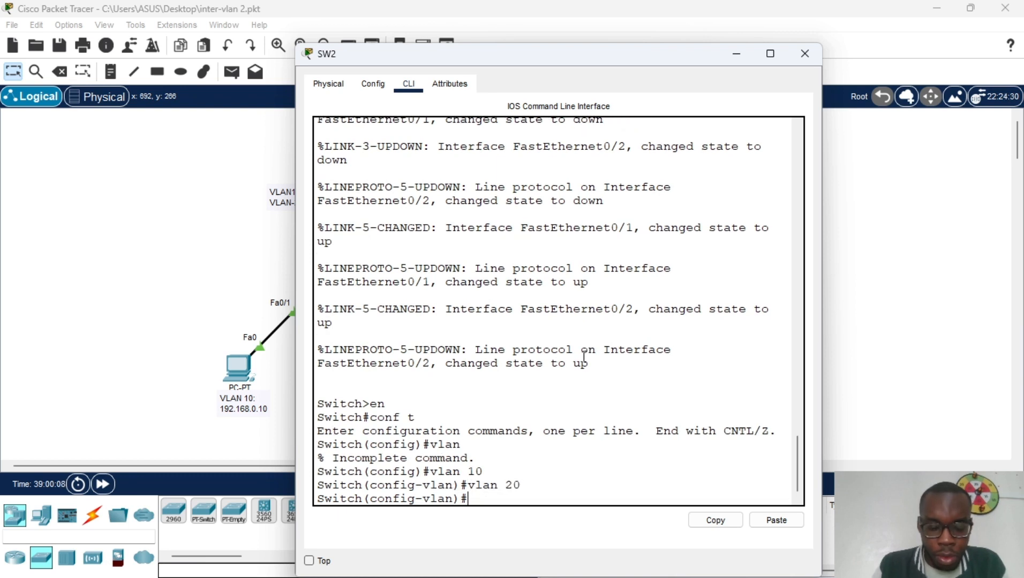
{"action": "type", "text": "ex"}
{"action": "key", "text": "Return"}
- Show SW2's VLAN table from configuration mode and examine the entries for VLANs 10 and 20
{"action": "type", "text": "do"}
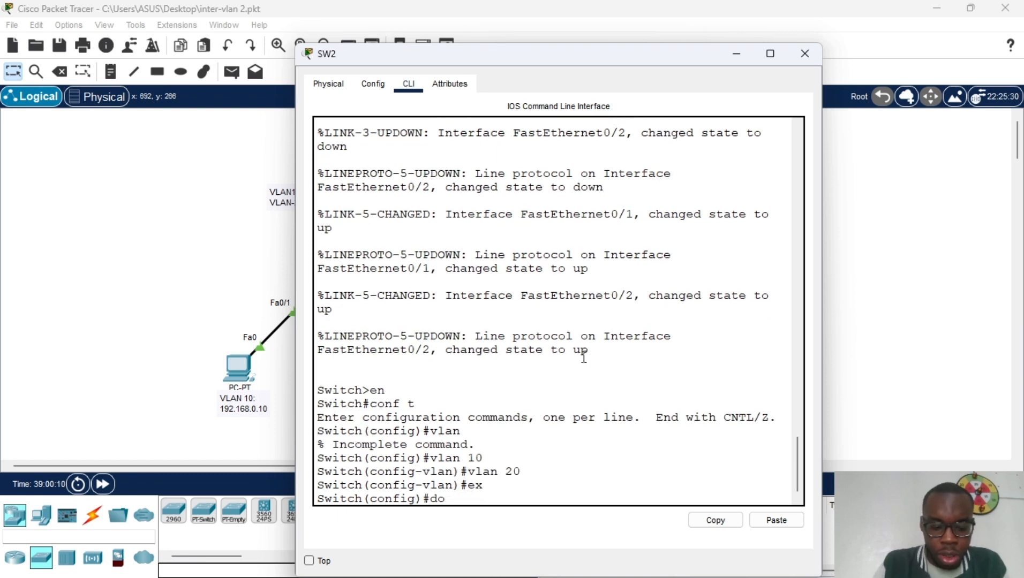
{"action": "type", "text": " sh vlan"}
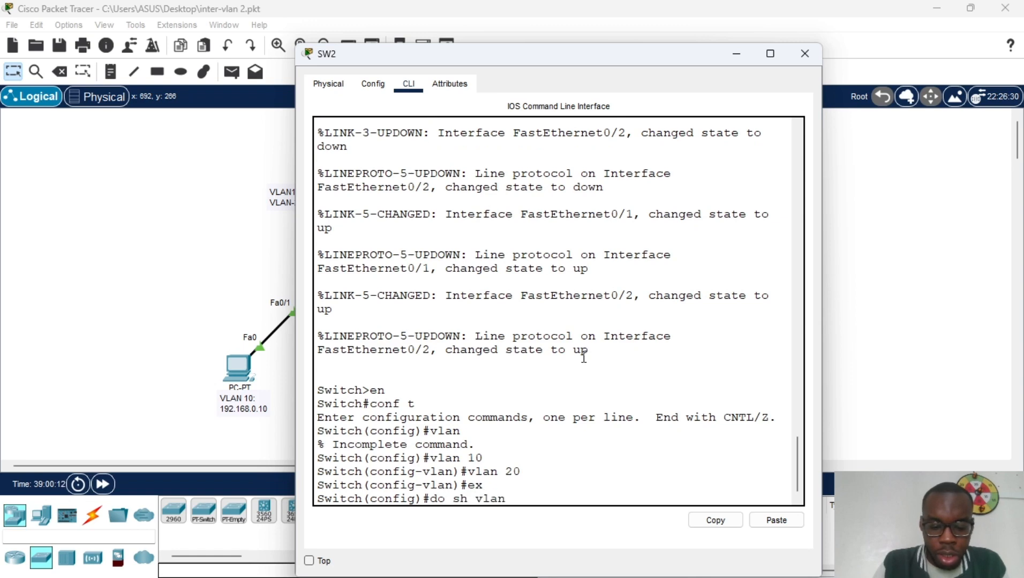
{"action": "key", "text": "Return"}
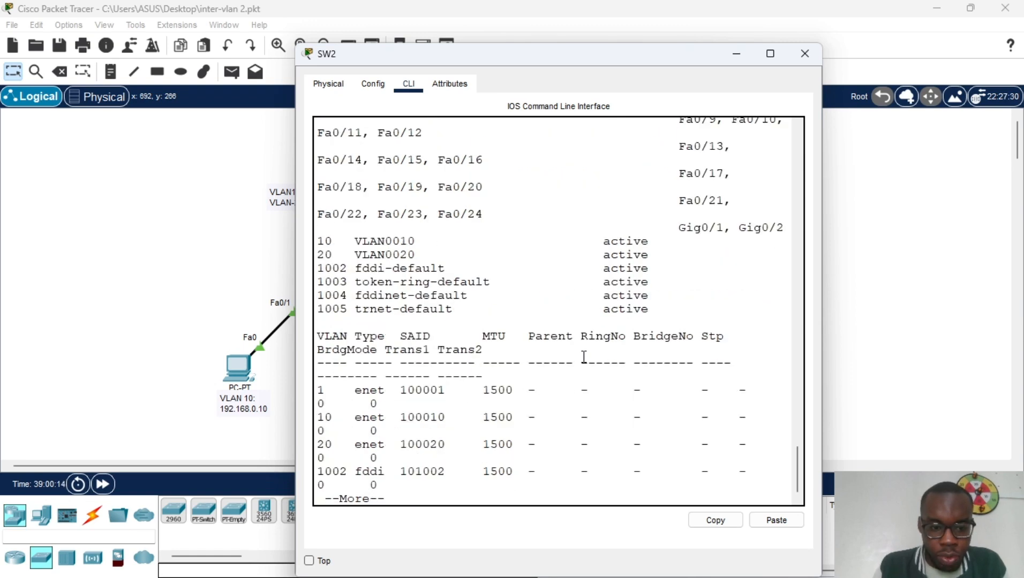
{"action": "key", "text": "space"}
{"action": "key", "text": "Return"}
{"action": "key", "text": "Return"}
{"action": "key", "text": "Return"}
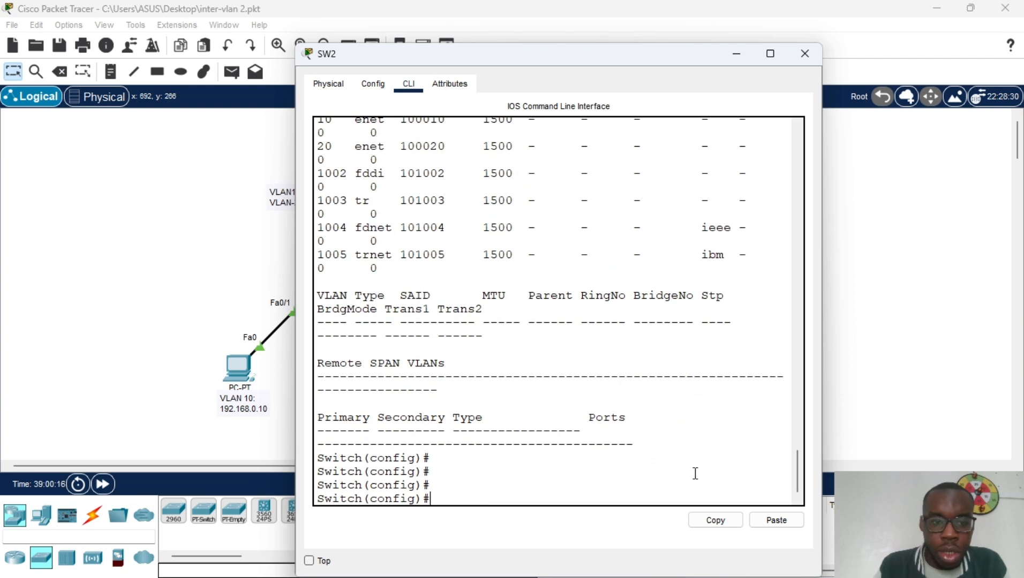
{"action": "left_click", "coordinate": [771, 55]}
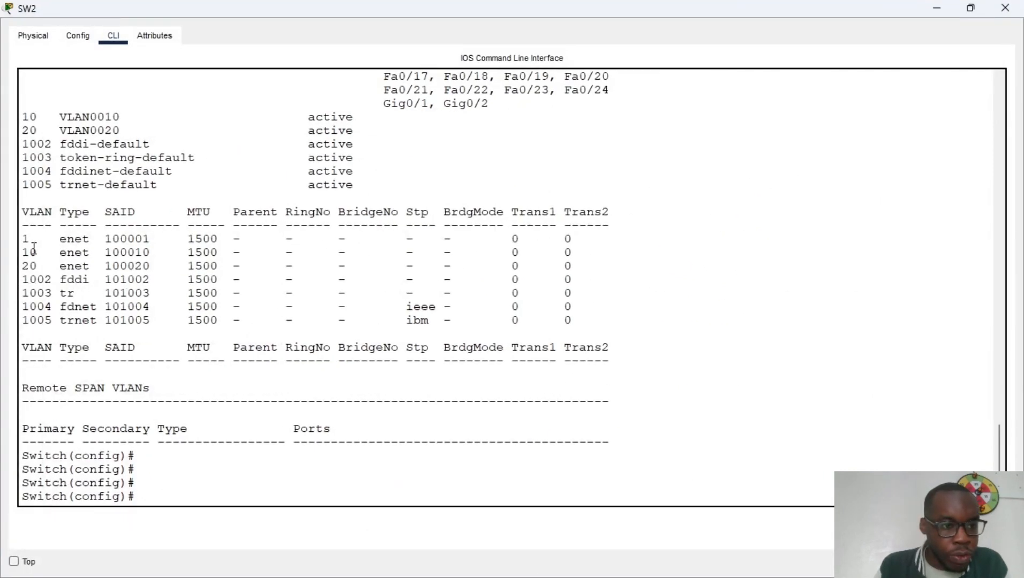
{"action": "left_click_drag", "start_coordinate": [33, 248], "coordinate": [128, 266]}
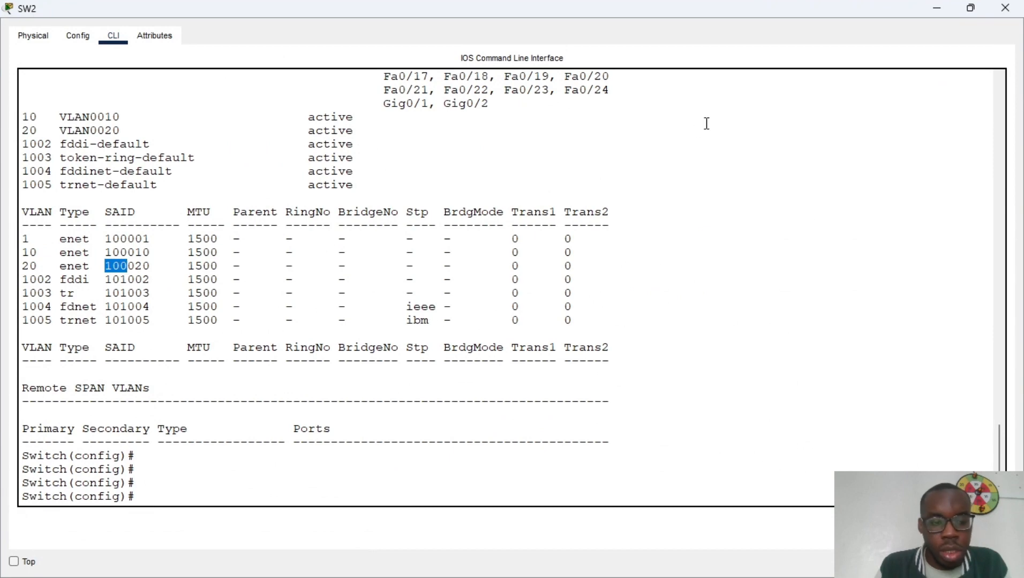
{"action": "left_click", "coordinate": [971, 8]}
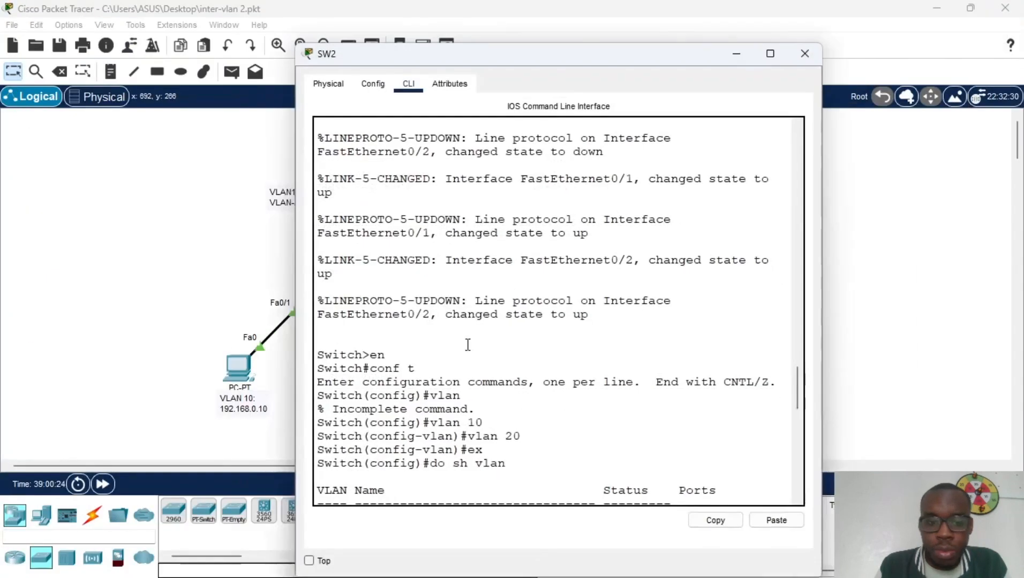
- Assign SW2's interface FastEthernet 0/1 to access VLAN 10
{"action": "scroll", "coordinate": [480, 369], "scroll_direction": "down", "scroll_amount": 16}
{"action": "left_click", "coordinate": [515, 354]}
{"action": "key", "text": "Return"}
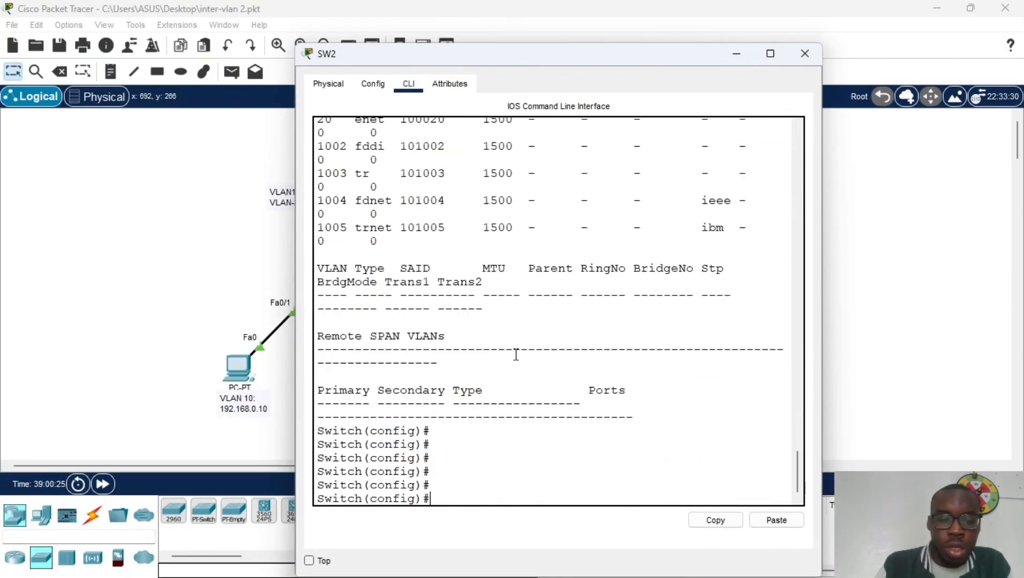
{"action": "key", "text": "Return"}
{"action": "type", "text": "int "}
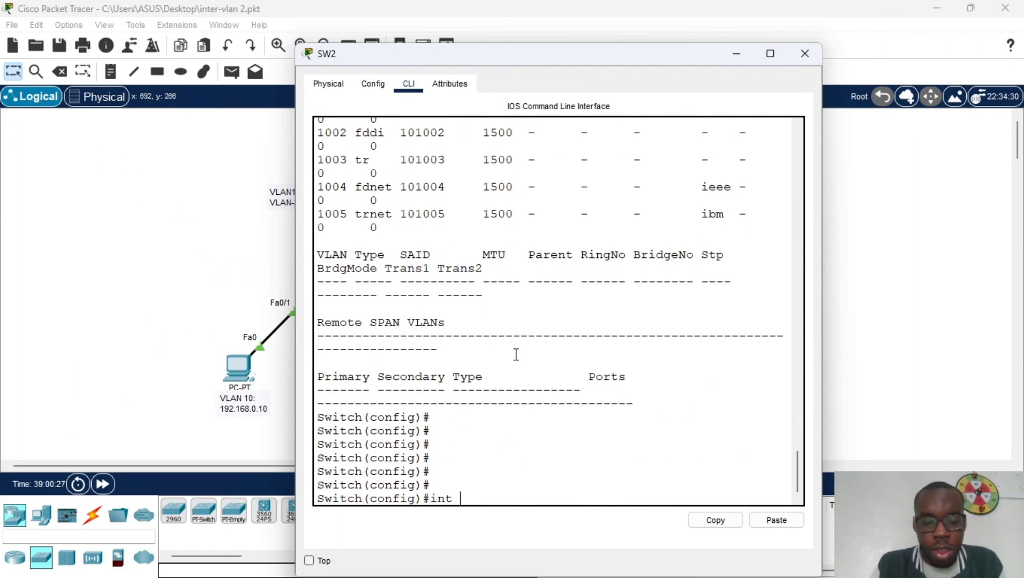
{"action": "type", "text": "fa 0/"}
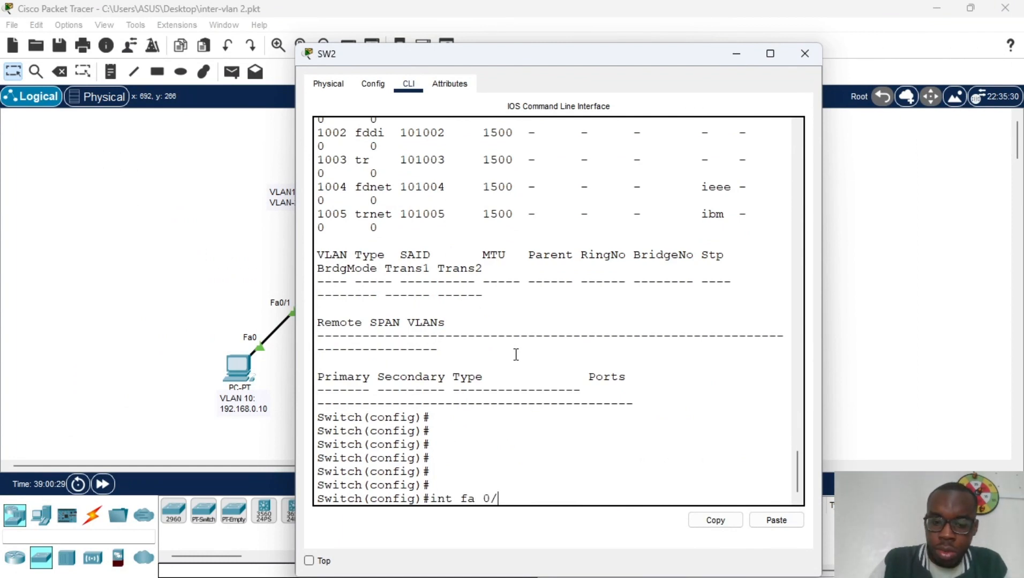
{"action": "type", "text": "1"}
{"action": "key", "text": "Return"}
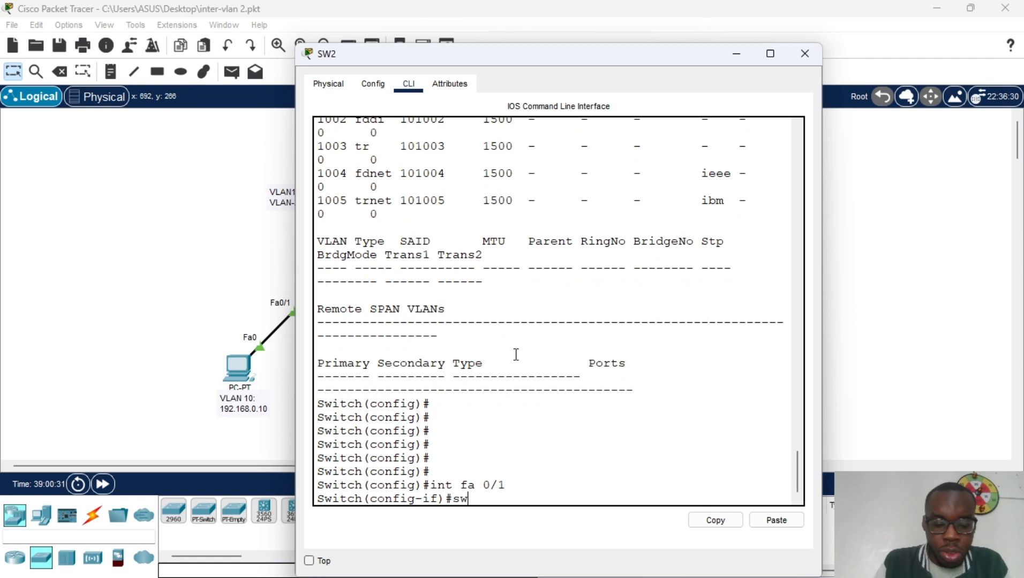
{"action": "type", "text": "sw"}
{"action": "key", "text": "Tab"}
{"action": "type", "text": "acc"}
{"action": "key", "text": "Tab"}
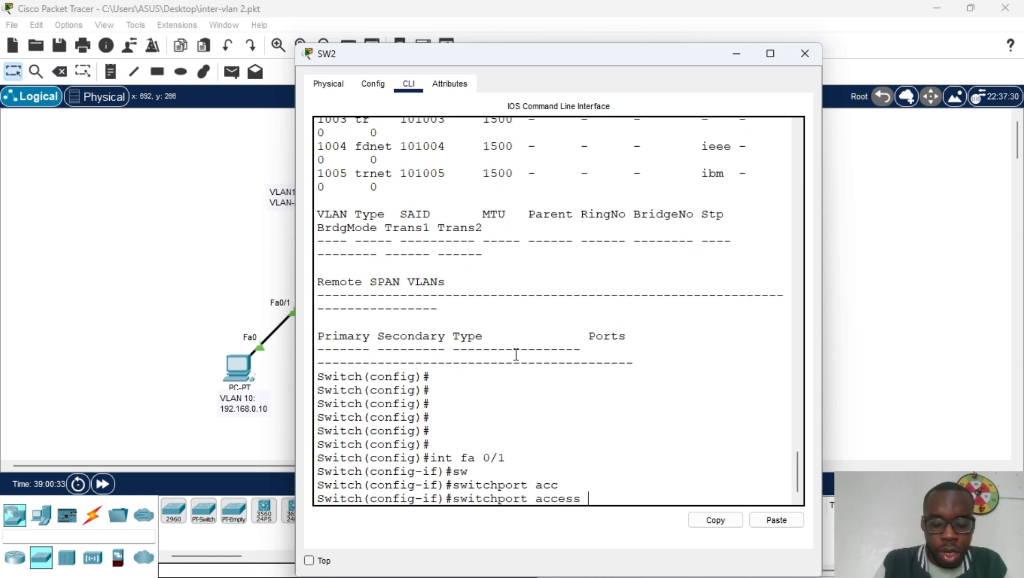
{"action": "type", "text": "vlan"}
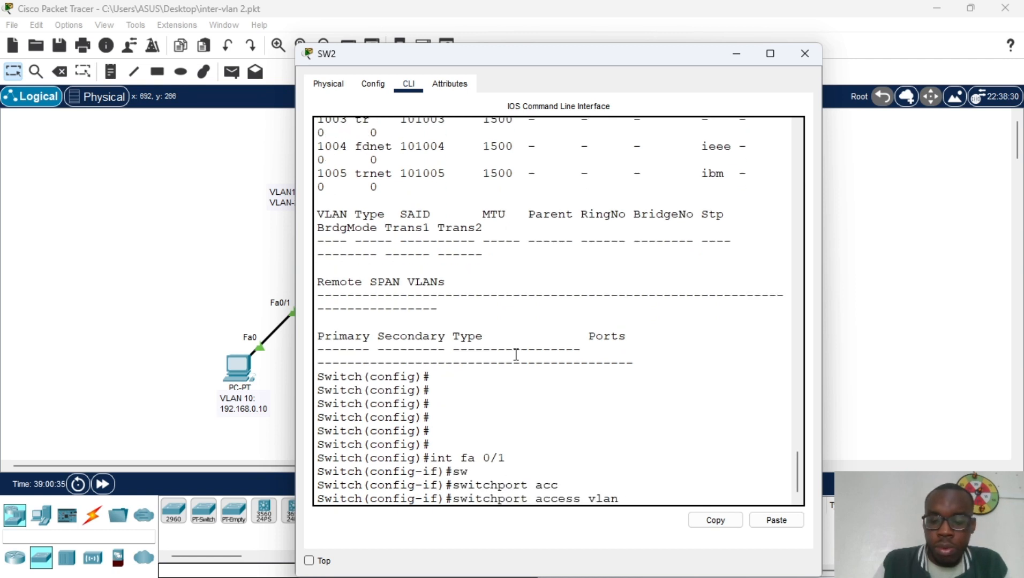
{"action": "type", "text": " 10"}
{"action": "key", "text": "Return"}
- Assign SW2's interface FastEthernet 0/2 to access VLAN 20
{"action": "type", "text": "itch(config-if)#i"}
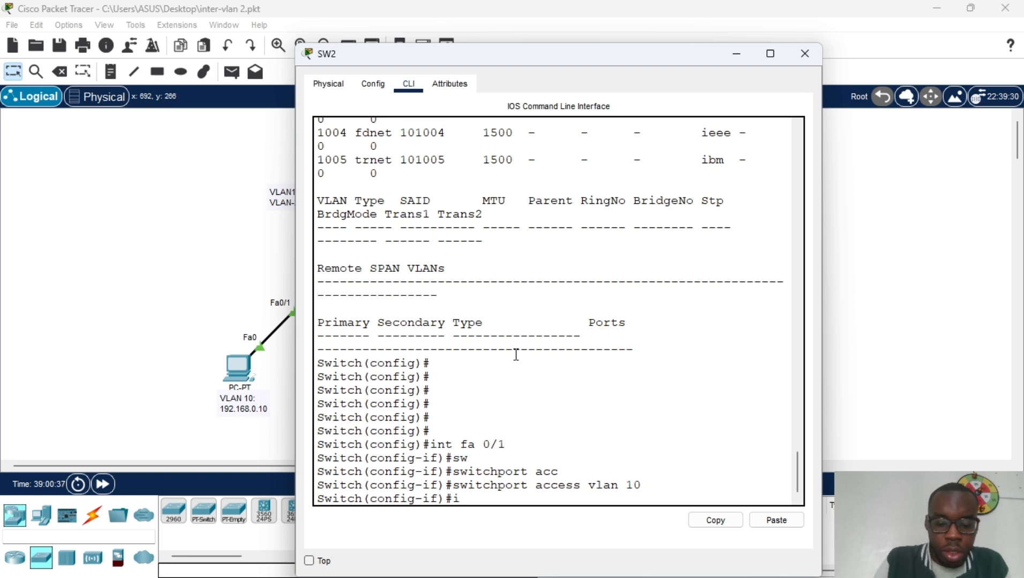
{"action": "type", "text": "nt fa"}
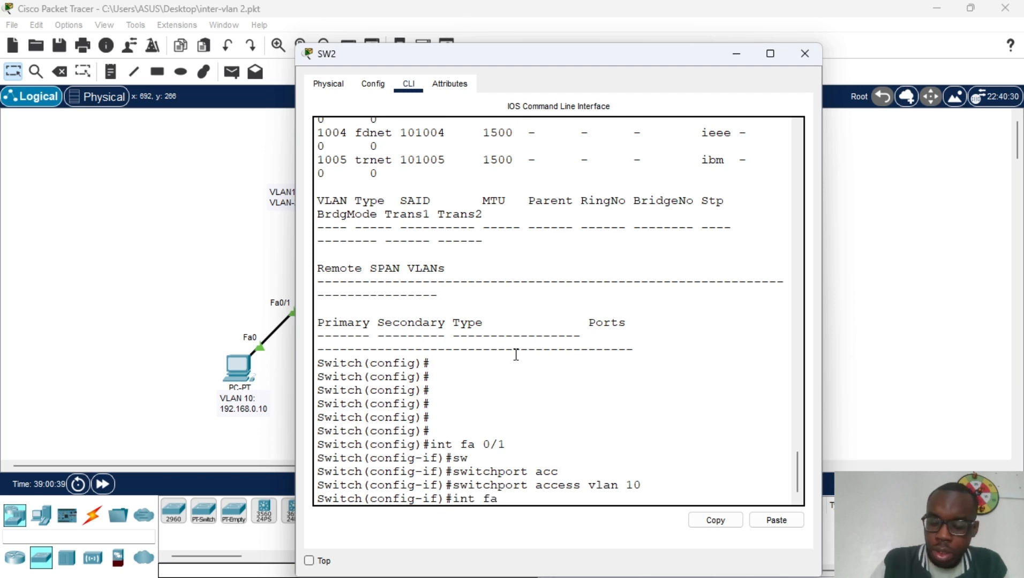
{"action": "type", "text": " 0/2"}
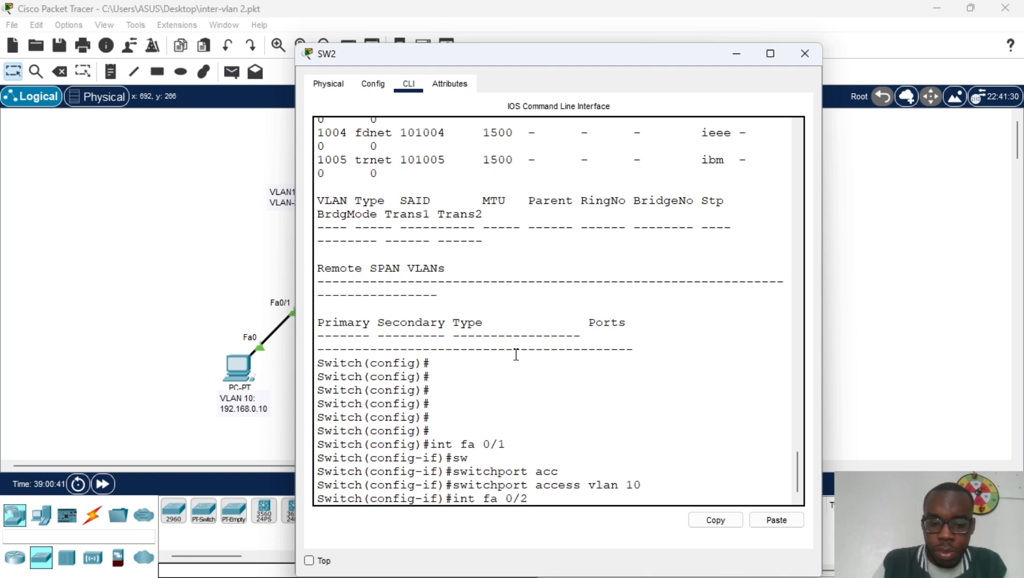
{"action": "key", "text": "Return"}
{"action": "type", "text": "sw"}
{"action": "key", "text": "Tab"}
{"action": "type", "text": "a"}
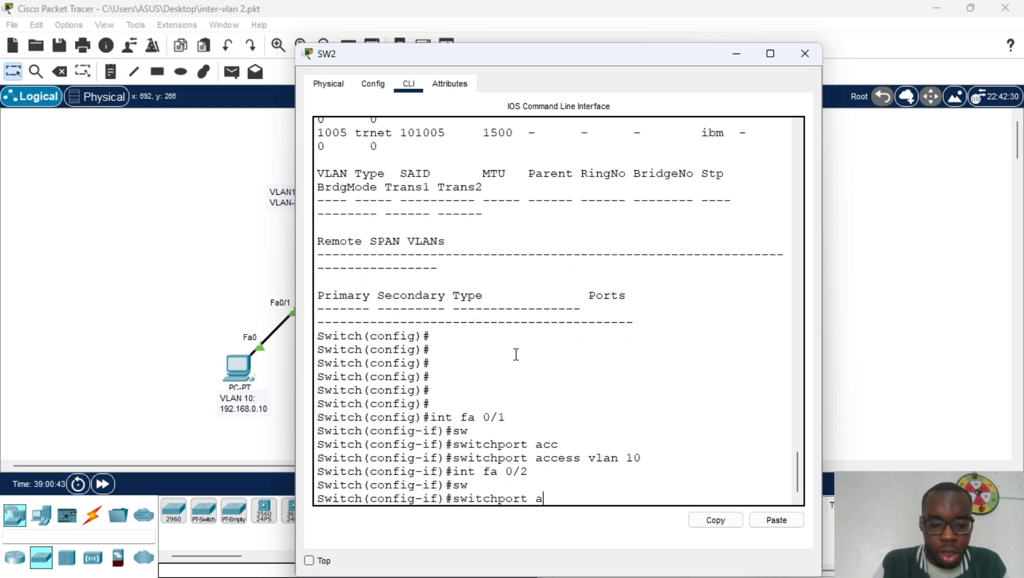
{"action": "type", "text": "cc"}
{"action": "key", "text": "Tab"}
{"action": "key", "text": "Tab"}
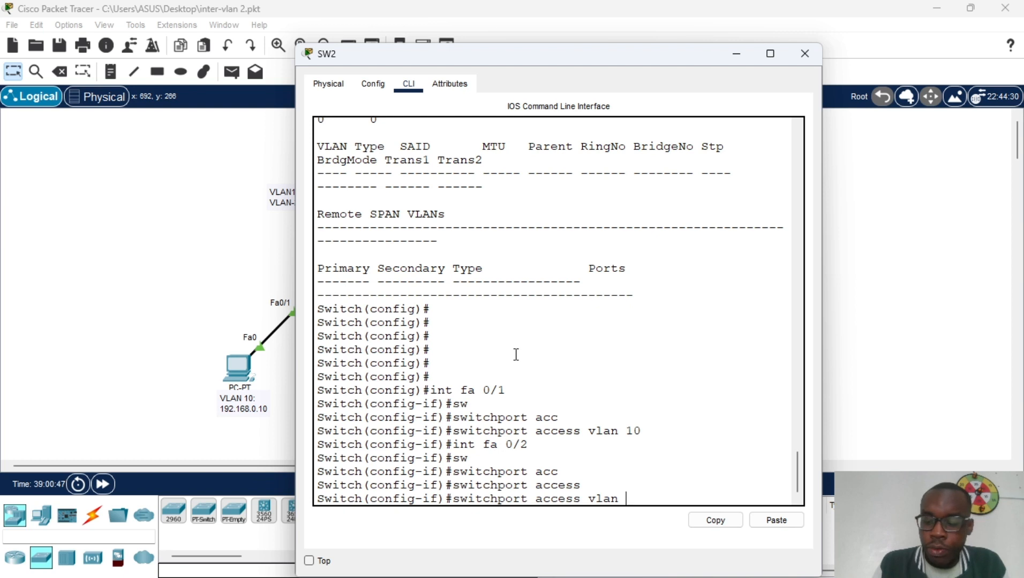
{"action": "type", "text": "20"}
{"action": "key", "text": "Return"}
- Set SW2's interface FastEthernet 0/3 towards the multilayer switch to trunk mode
{"action": "type", "text": "int fa 0/"}
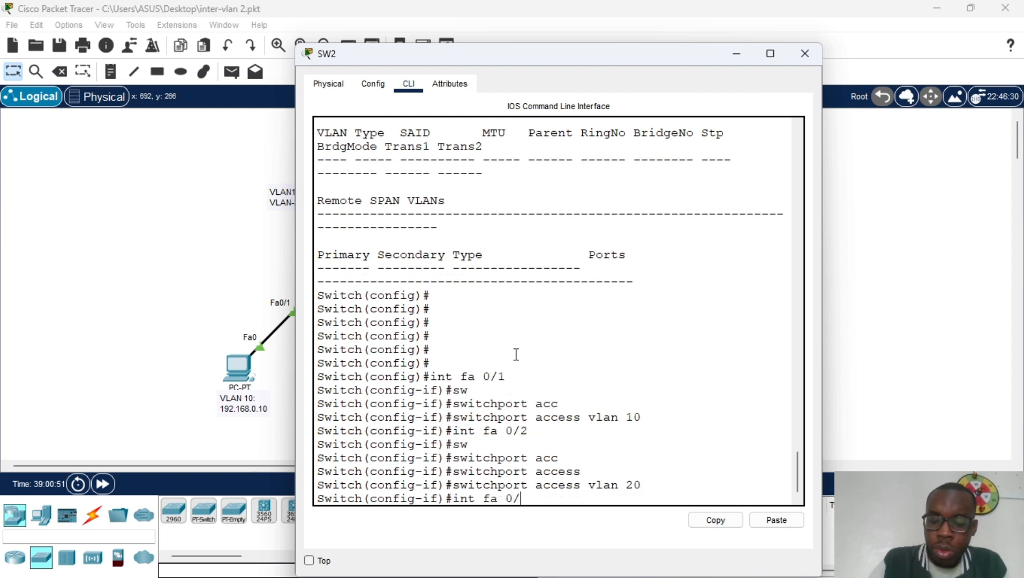
{"action": "type", "text": "3"}
{"action": "key", "text": "Return"}
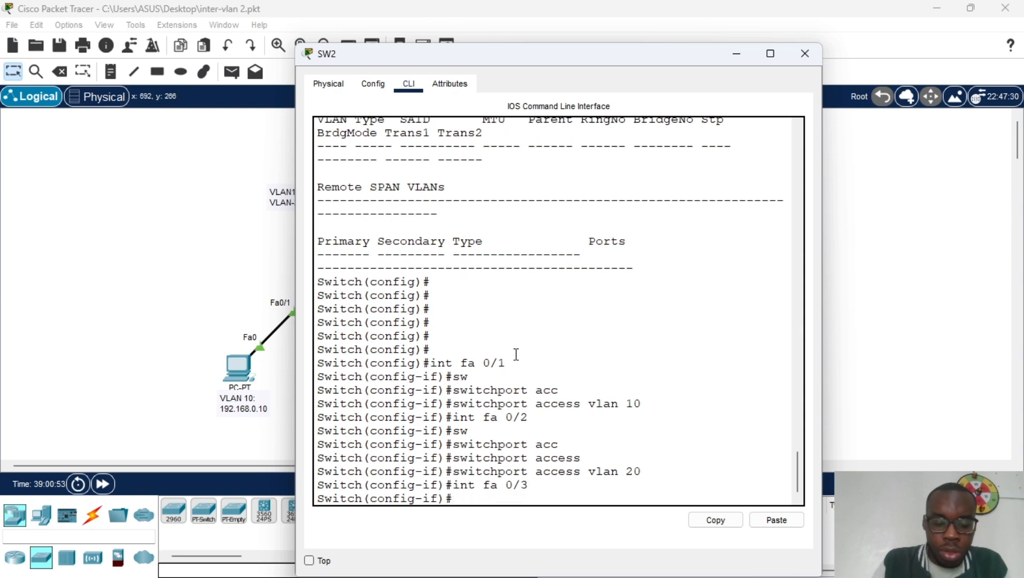
{"action": "type", "text": "sw"}
{"action": "key", "text": "Tab"}
{"action": "type", "text": "m"}
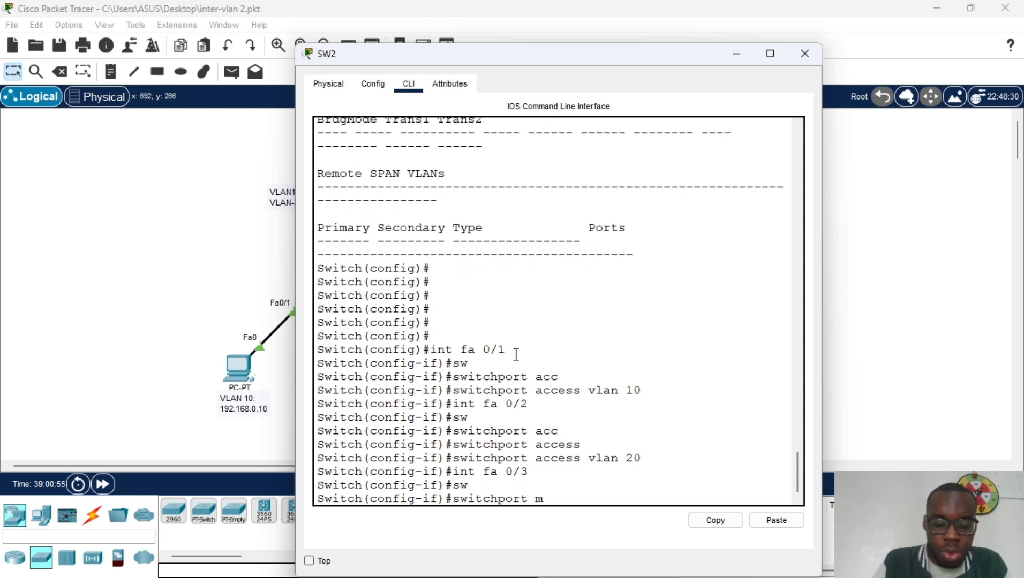
{"action": "type", "text": "ode"}
{"action": "key", "text": "Tab"}
{"action": "type", "text": "tr"}
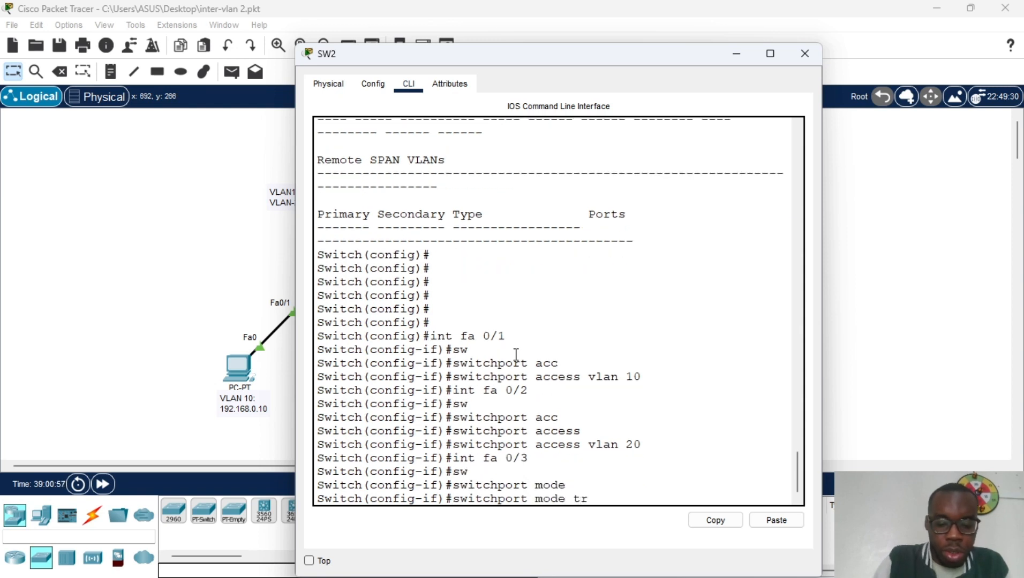
{"action": "key", "text": "Tab"}
{"action": "key", "text": "Return"}
{"action": "key", "text": "Return"}
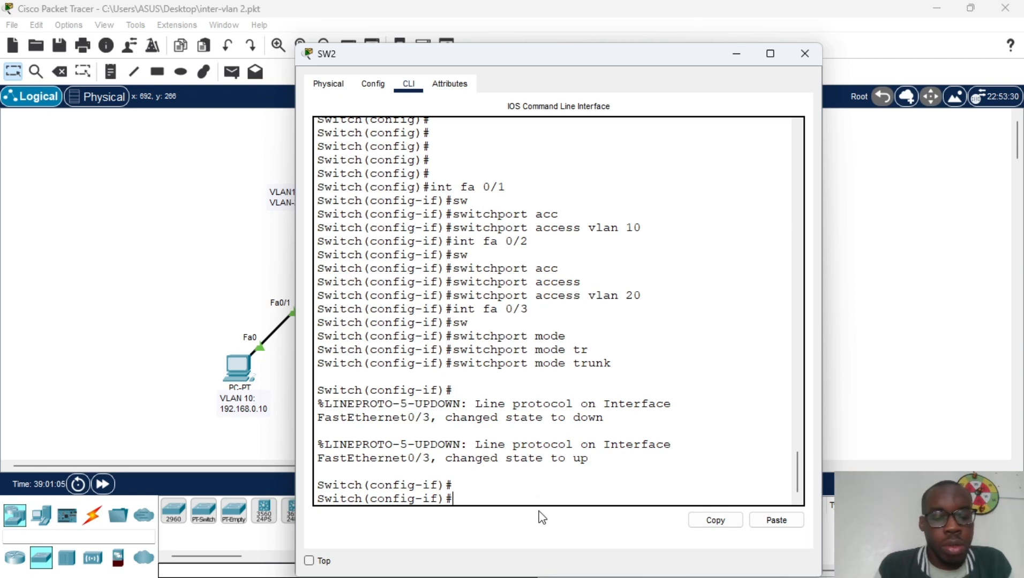
- Review the commands entered on SW2, close its window and fast-forward the simulation time
{"action": "scroll", "coordinate": [485, 415], "scroll_direction": "up", "scroll_amount": 4}
{"action": "scroll", "coordinate": [486, 412], "scroll_direction": "up", "scroll_amount": 2}
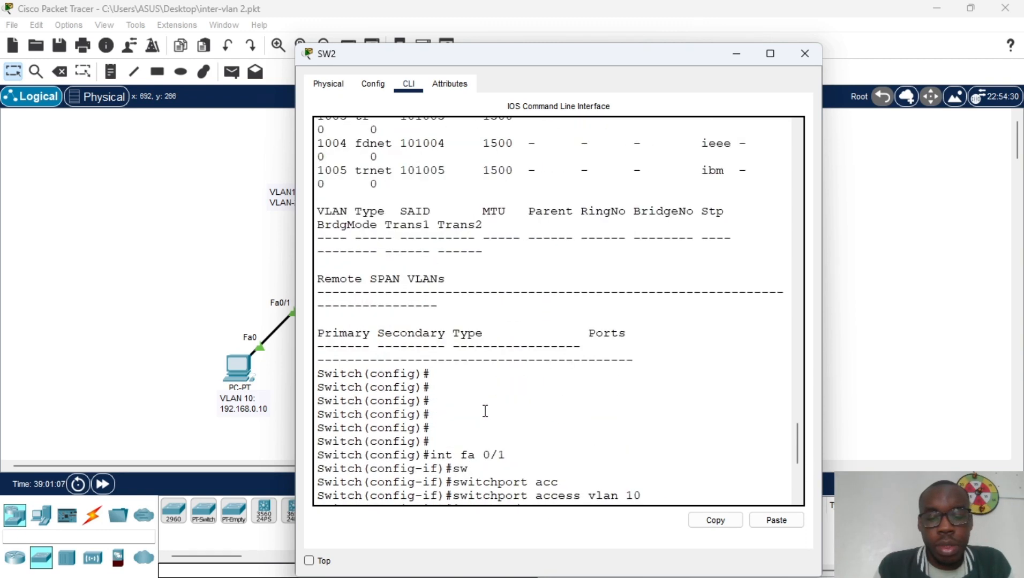
{"action": "scroll", "coordinate": [486, 414], "scroll_direction": "down", "scroll_amount": 6}
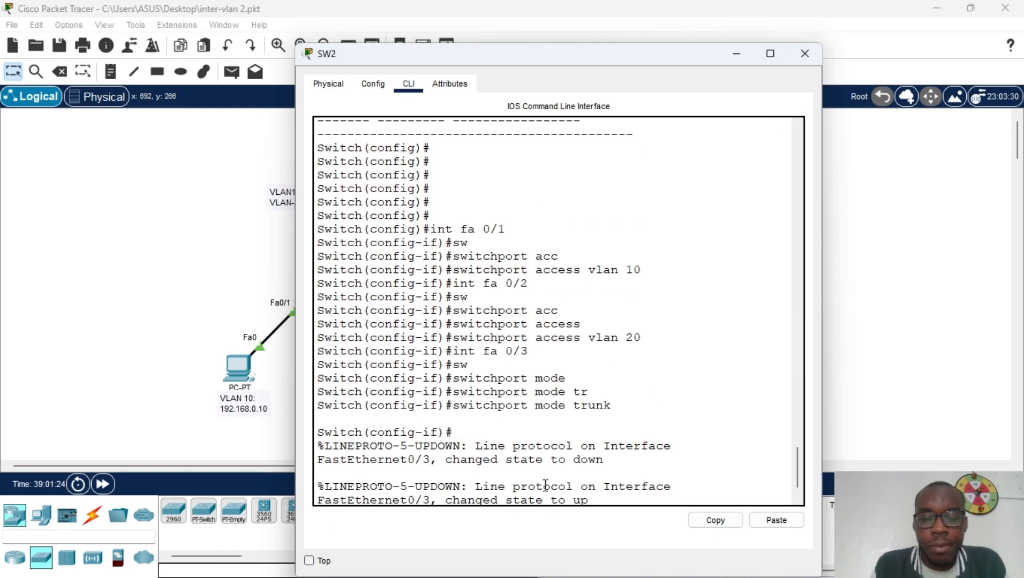
{"action": "left_click", "coordinate": [804, 53]}
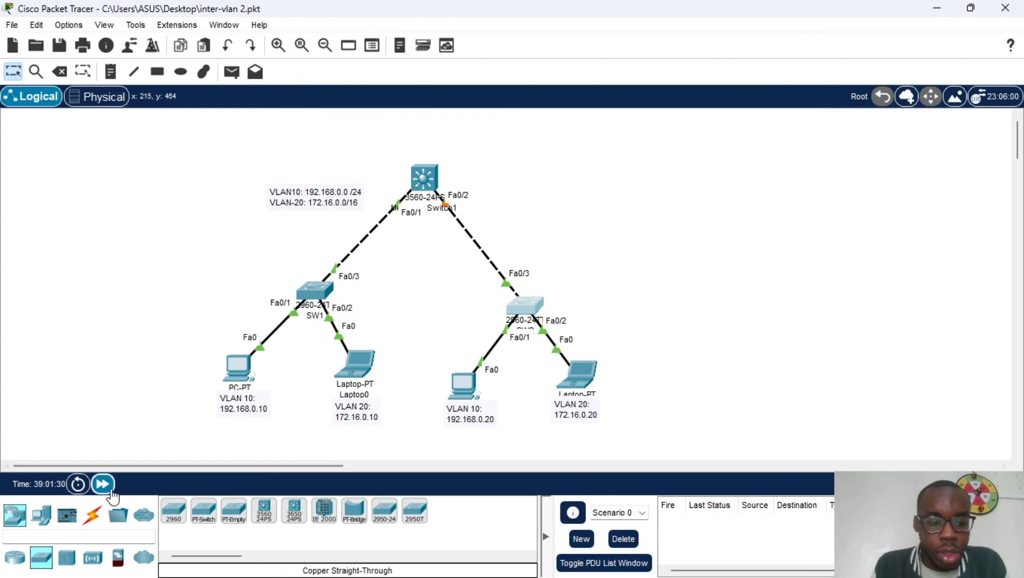
{"action": "left_click", "coordinate": [103, 484]}
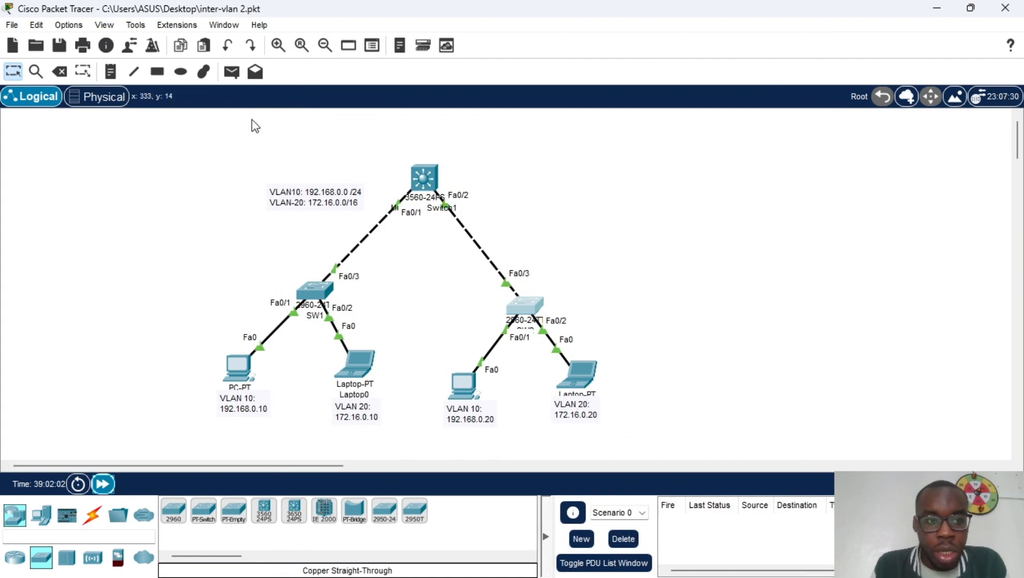
{"action": "left_click", "coordinate": [231, 73]}
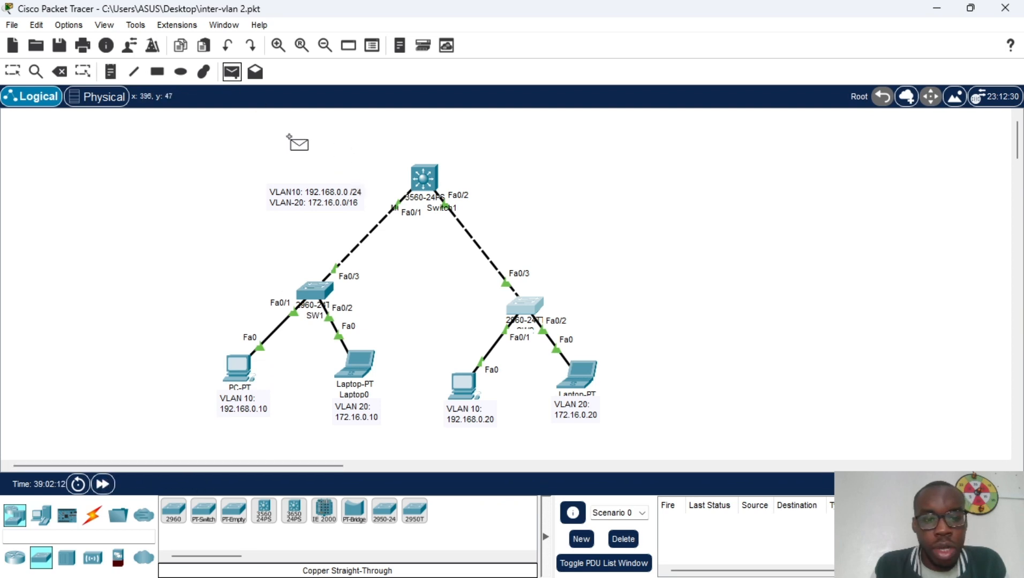
{"action": "left_click", "coordinate": [13, 73]}
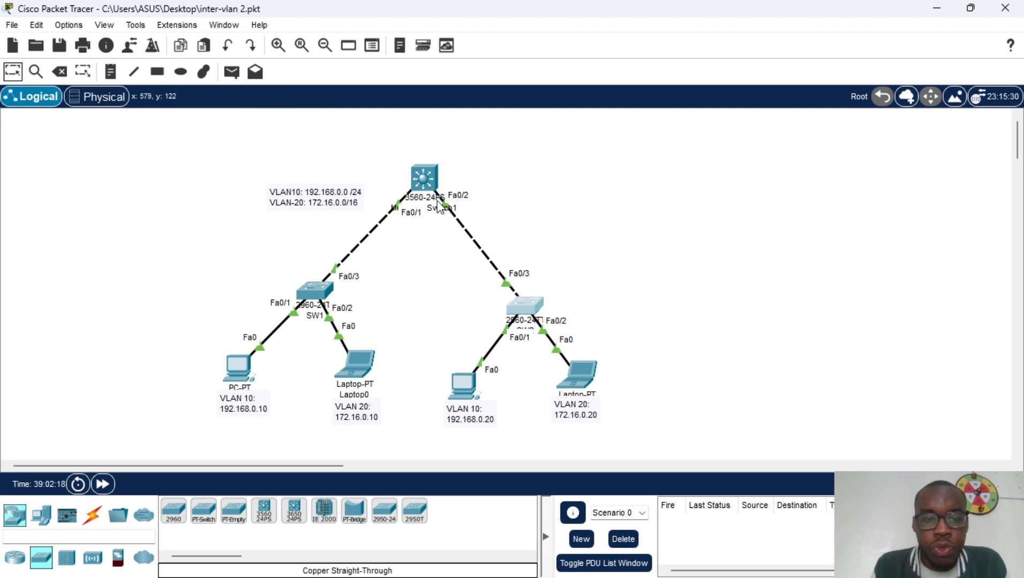
- Open the command line of the 3560 multilayer switch
{"action": "mouse_move", "coordinate": [426, 190]}
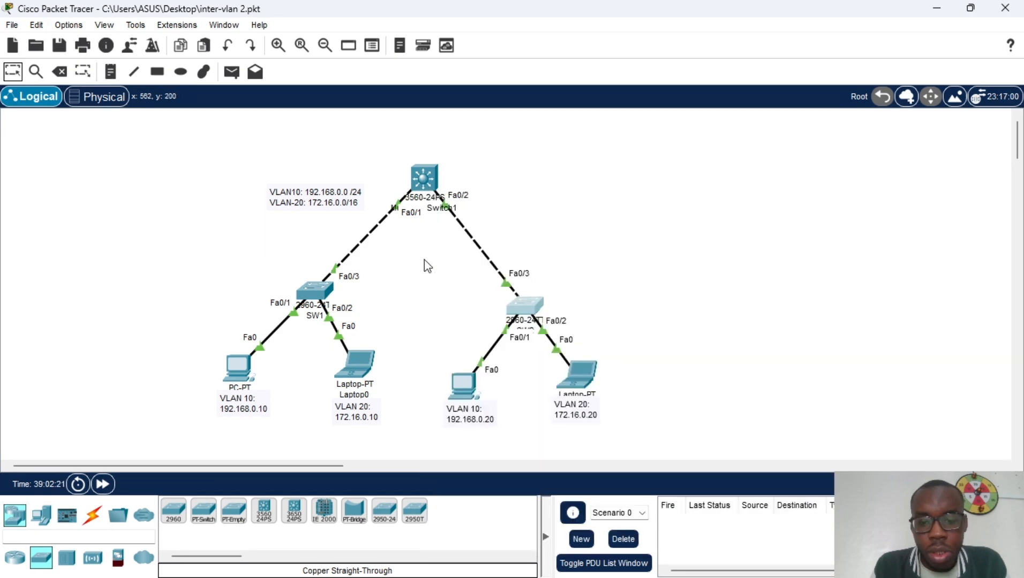
{"action": "left_click", "coordinate": [423, 181]}
{"action": "left_click", "coordinate": [408, 84]}
{"action": "left_click", "coordinate": [482, 230]}
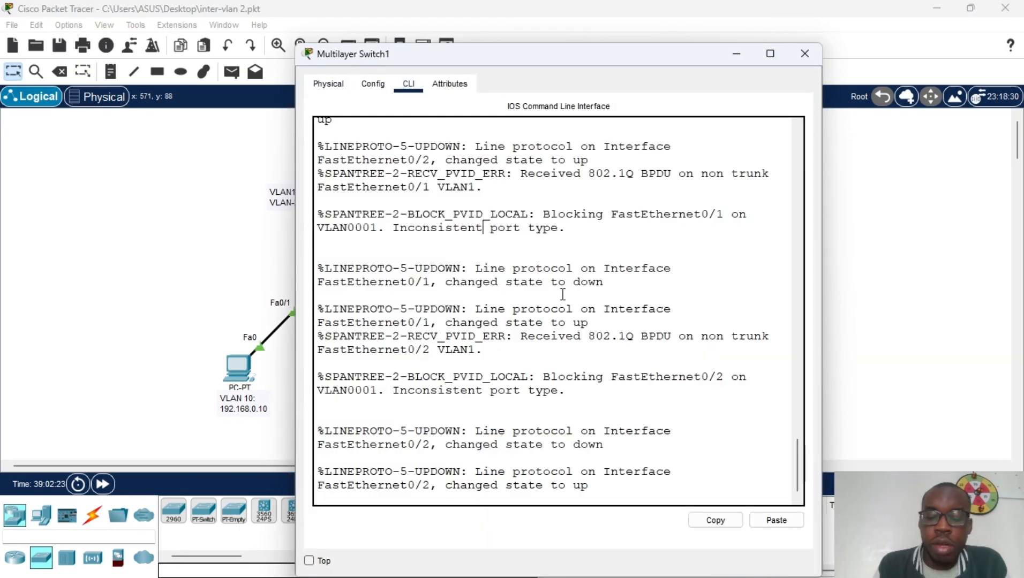
- Decline the initial configuration dialog on the multilayer switch and enter global configuration mode
{"action": "key", "text": "Return"}
{"action": "type", "text": "no"}
{"action": "key", "text": "Return"}
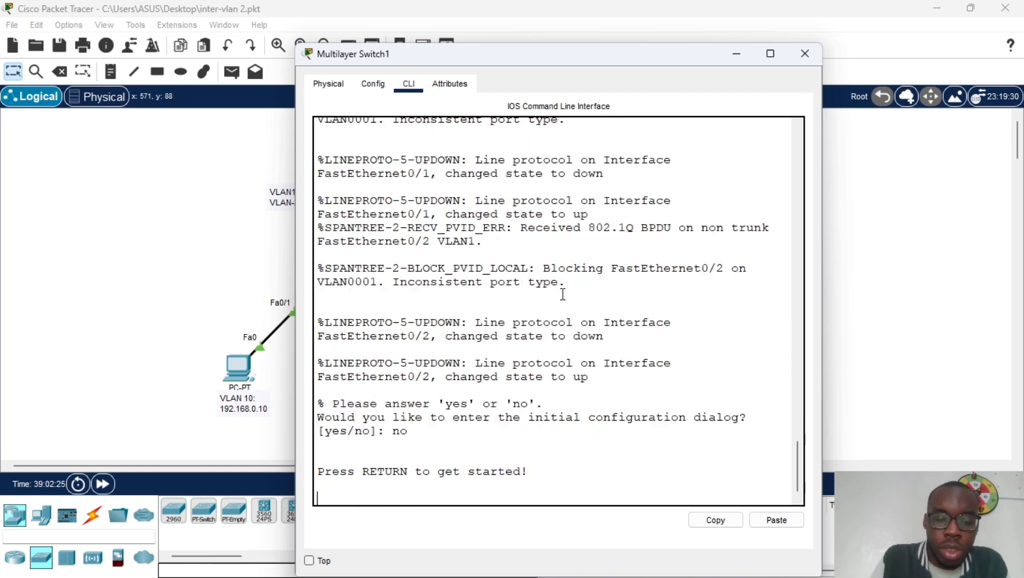
{"action": "key", "text": "Return"}
{"action": "type", "text": "en"}
{"action": "key", "text": "Return"}
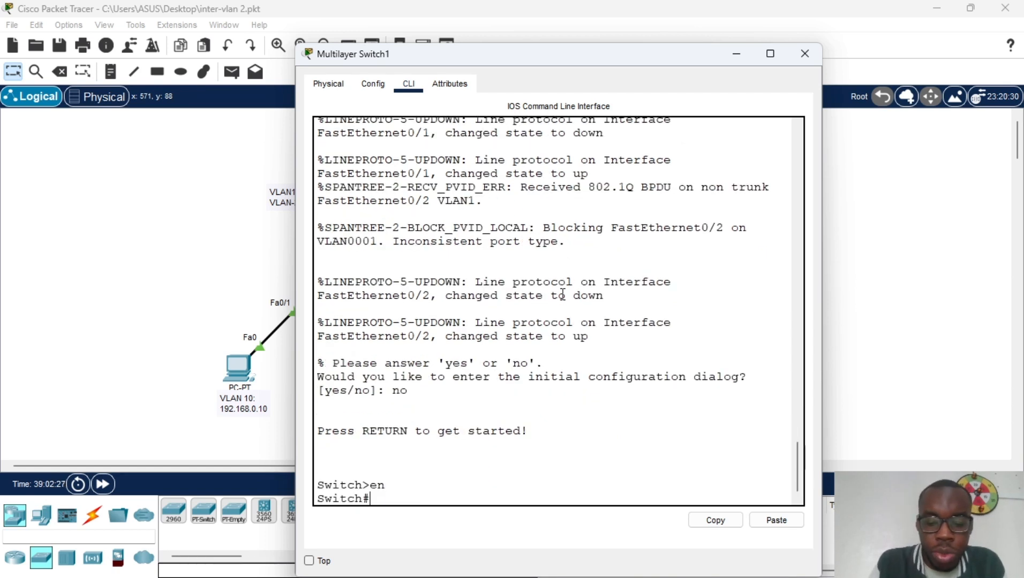
{"action": "type", "text": "co"}
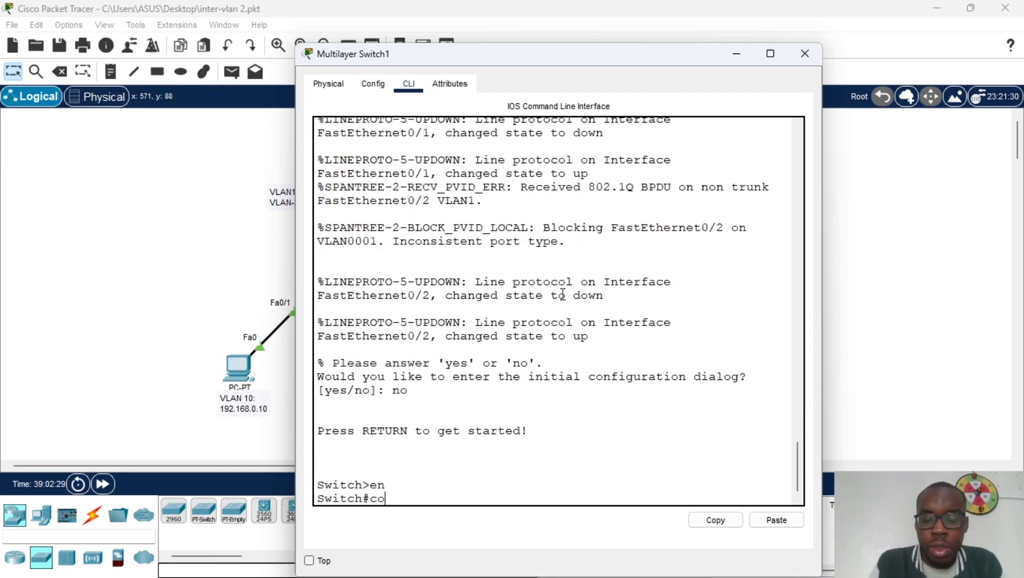
{"action": "type", "text": "n"}
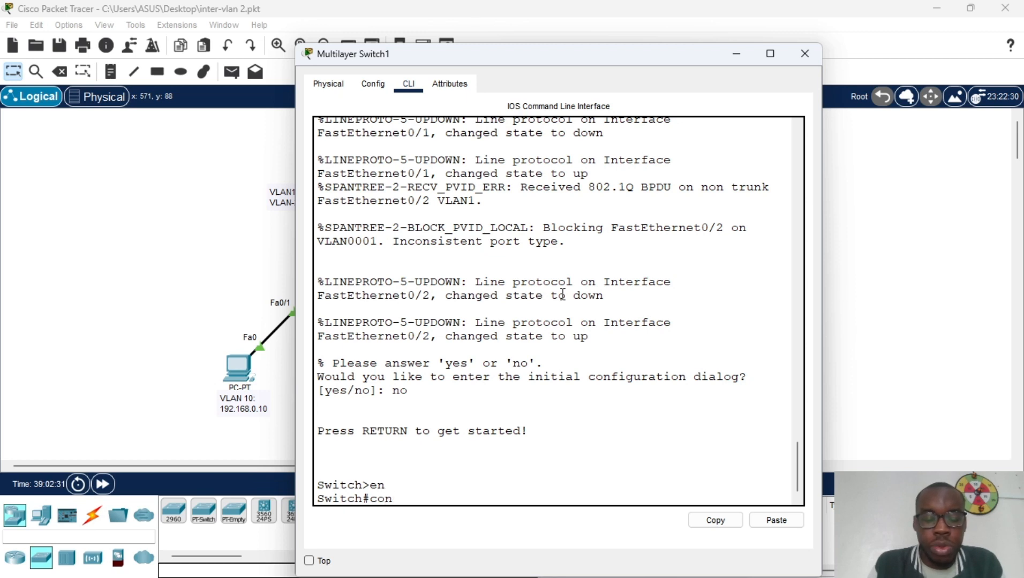
{"action": "type", "text": "t"}
{"action": "key", "text": "BackSpace"}
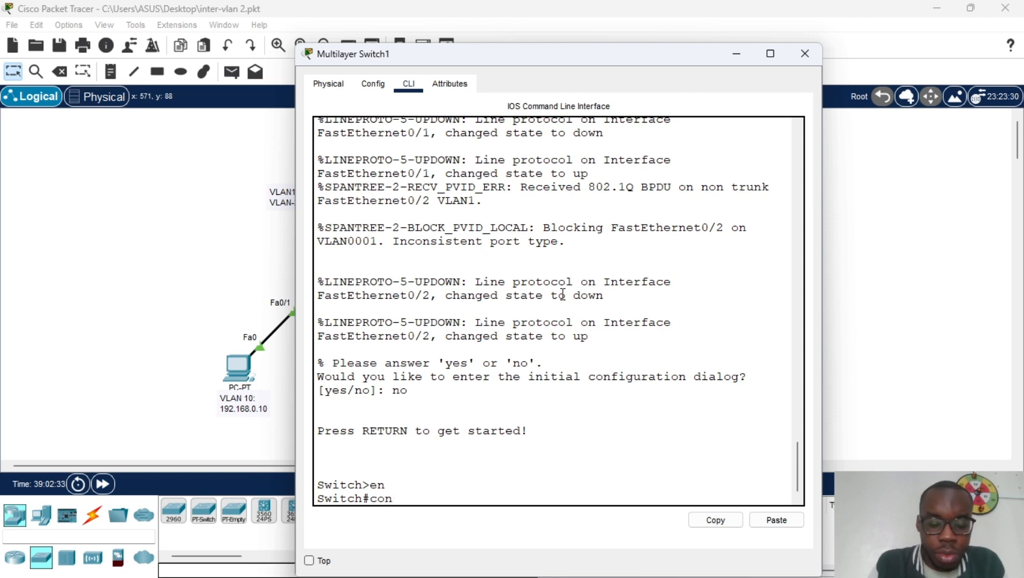
{"action": "type", "text": "f t"}
{"action": "key", "text": "Return"}
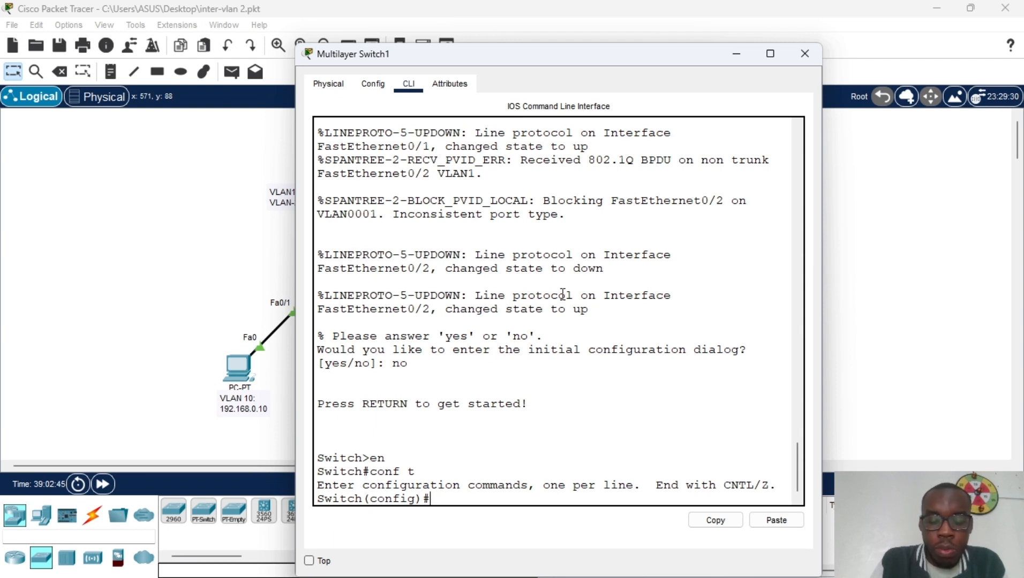
- Create VLAN 10 on the multilayer switch and return to global configuration mode
{"action": "type", "text": "lan "}
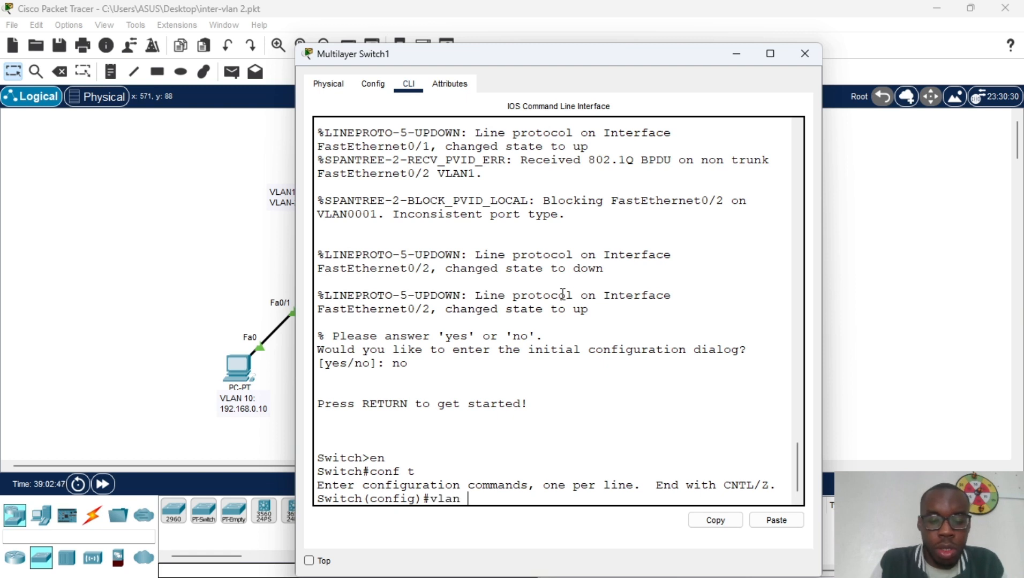
{"action": "type", "text": "10"}
{"action": "key", "text": "Return"}
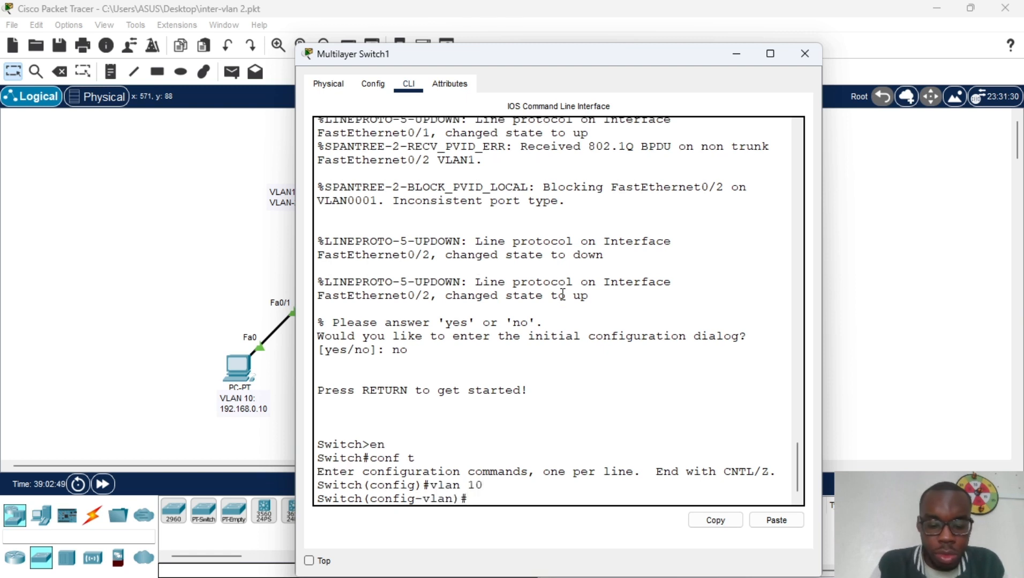
{"action": "type", "text": "vla"}
{"action": "key", "text": "BackSpace"}
{"action": "key", "text": "BackSpace"}
{"action": "key", "text": "BackSpace"}
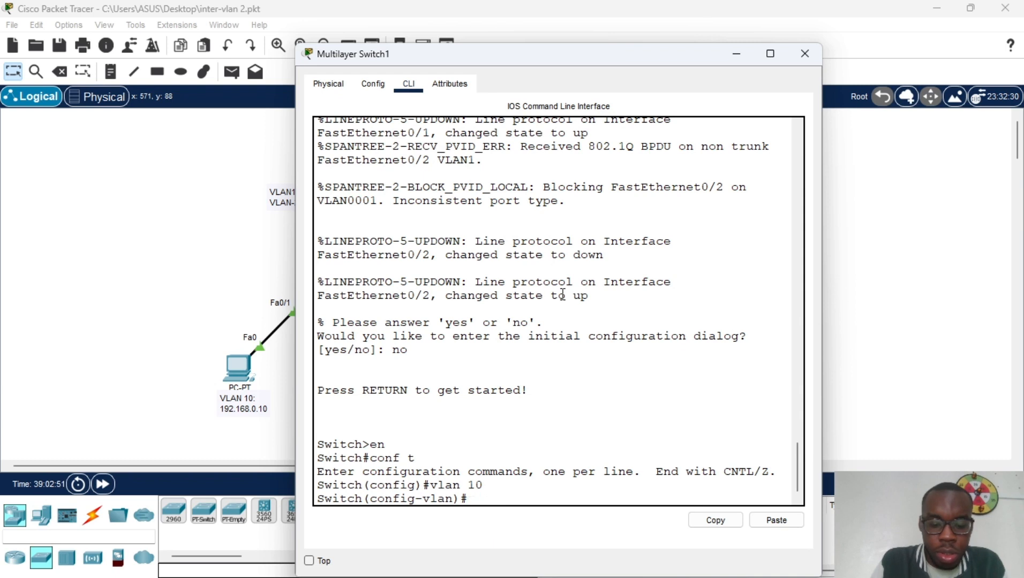
{"action": "type", "text": "ex"}
{"action": "key", "text": "Return"}
- Create VLAN 20 on the multilayer switch and return to global configuration mode
{"action": "type", "text": "vlan "}
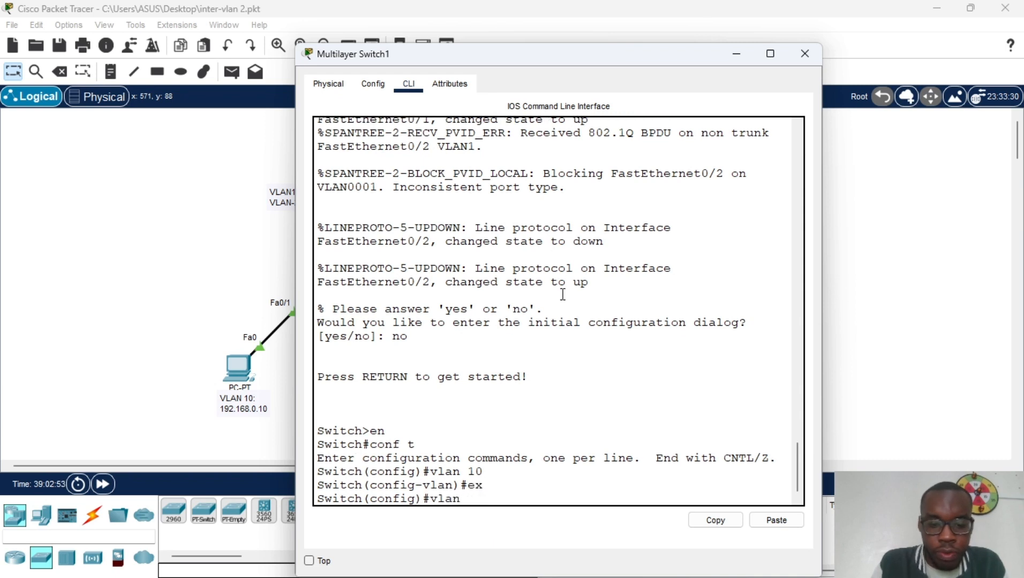
{"action": "type", "text": "20"}
{"action": "key", "text": "Return"}
{"action": "type", "text": "ex"}
{"action": "key", "text": "Return"}
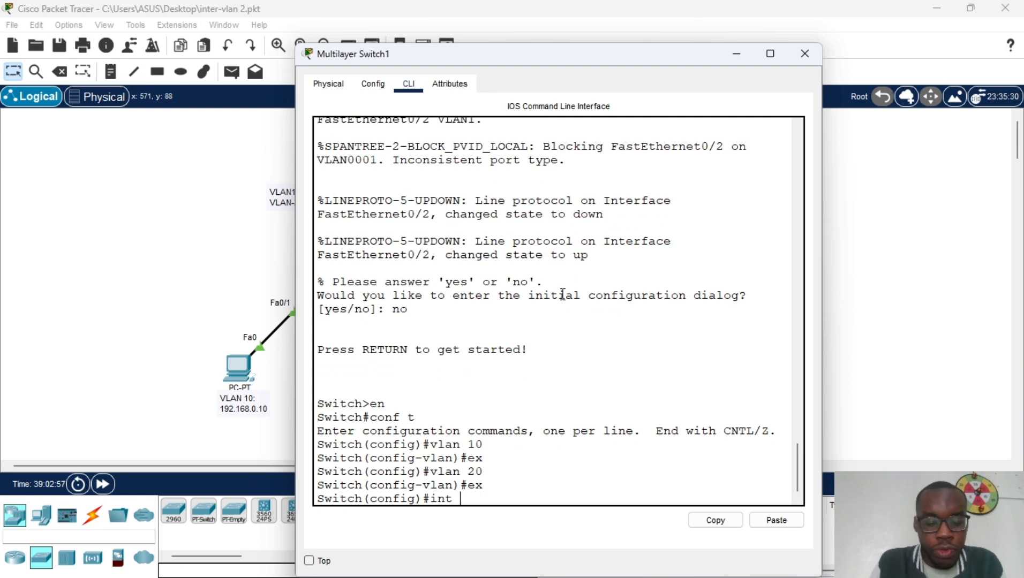
- Create the VLAN 10 virtual interface on the multilayer switch and enter its interface configuration
{"action": "type", "text": "int vlan"}
{"action": "key", "text": "Return"}
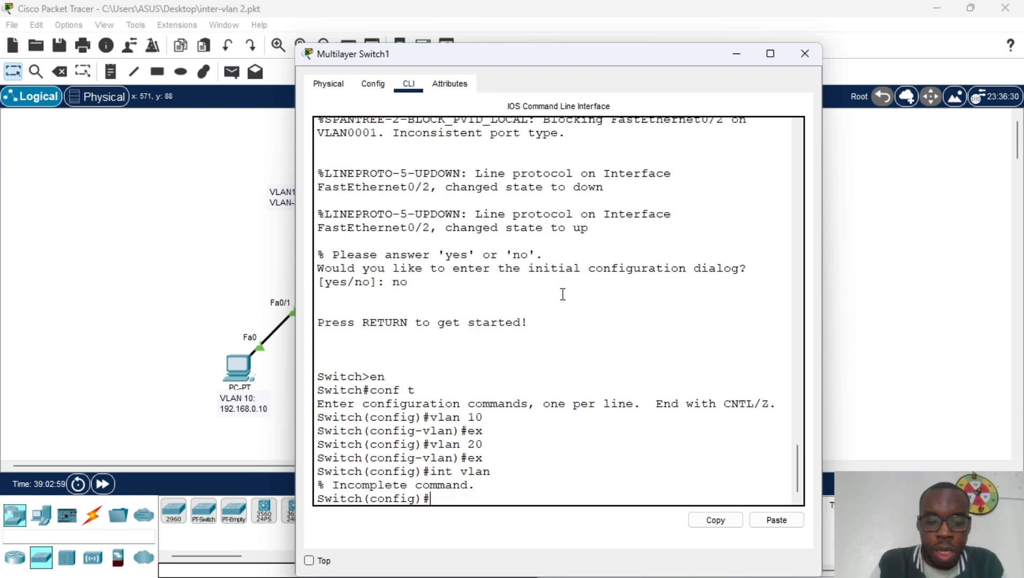
{"action": "type", "text": "int"}
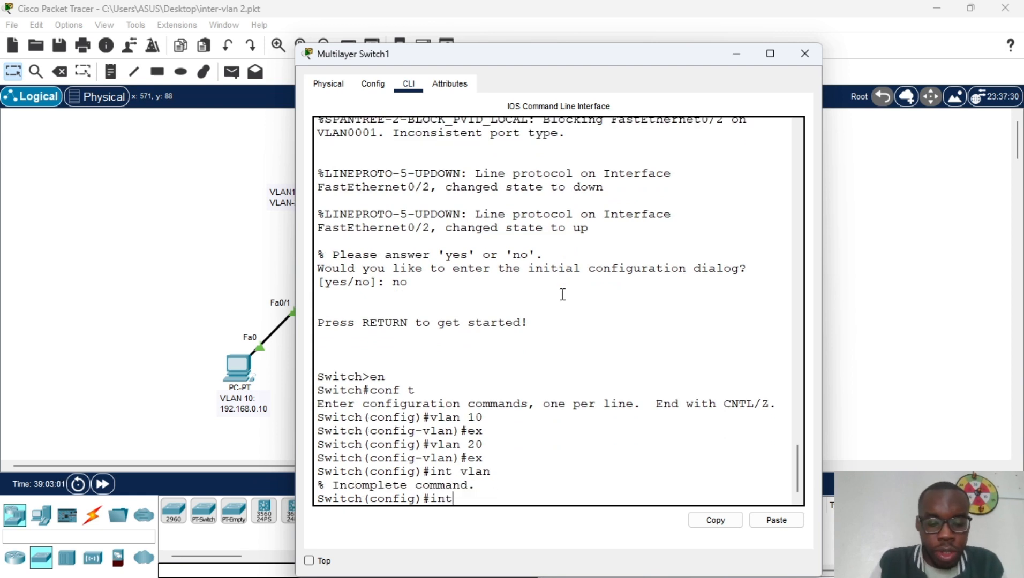
{"action": "type", "text": " vlan"}
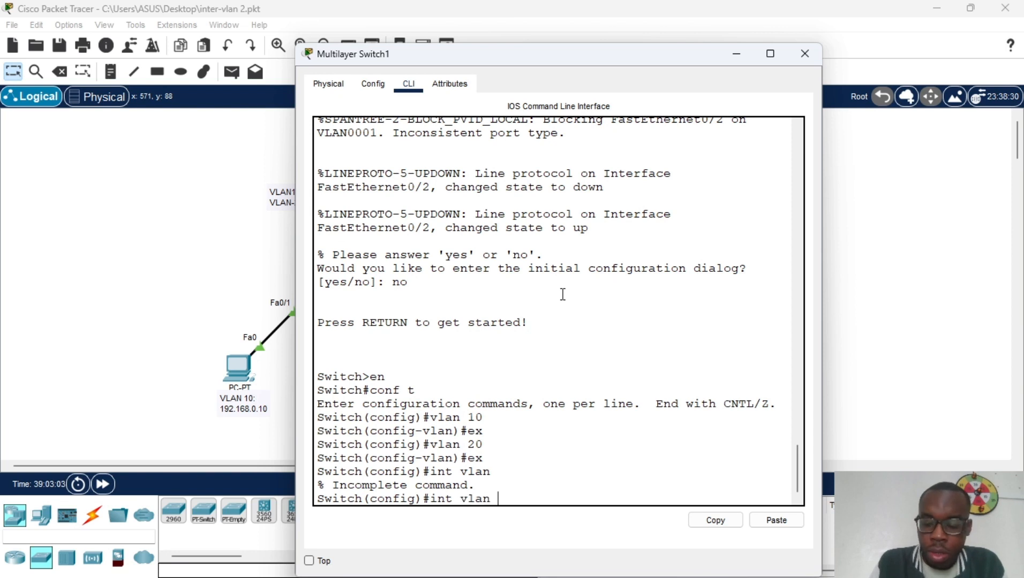
{"action": "type", "text": " 10"}
{"action": "key", "text": "Return"}
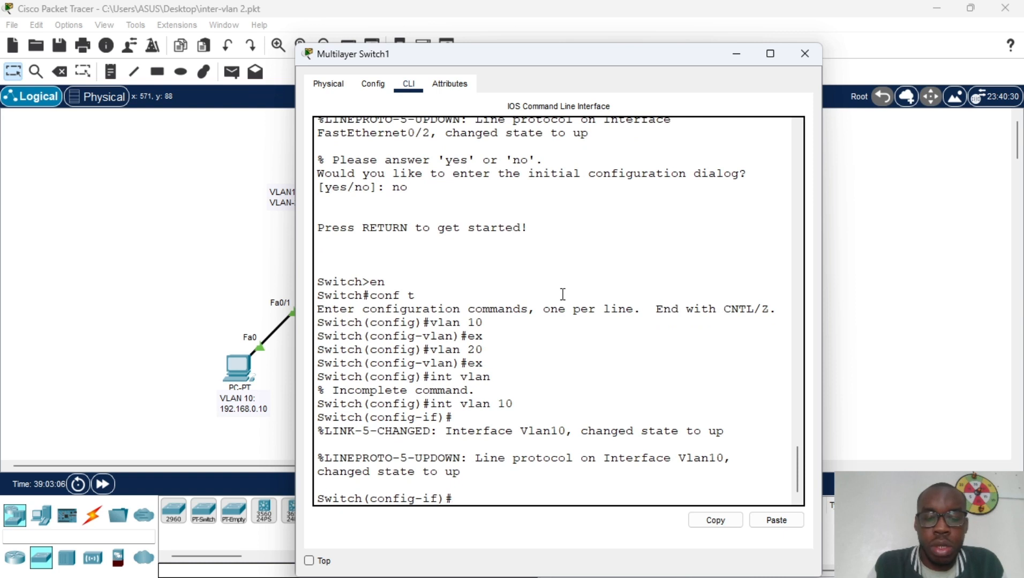
{"action": "key", "text": "Return"}
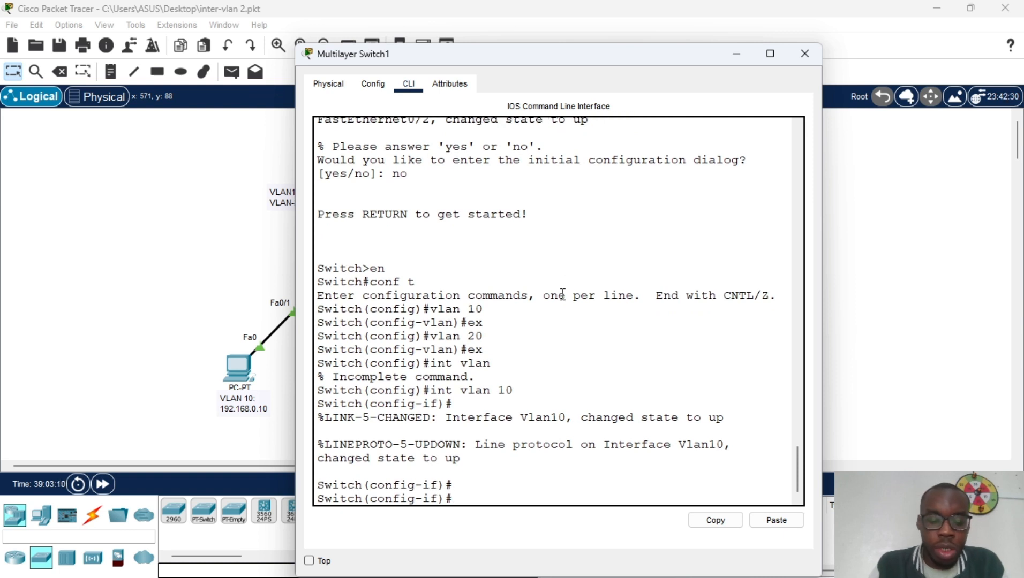
- Assign IP address 192.168.0.1 with mask 255.255.255.0 to the VLAN 10 interface and leave its configuration
{"action": "type", "text": "ip add"}
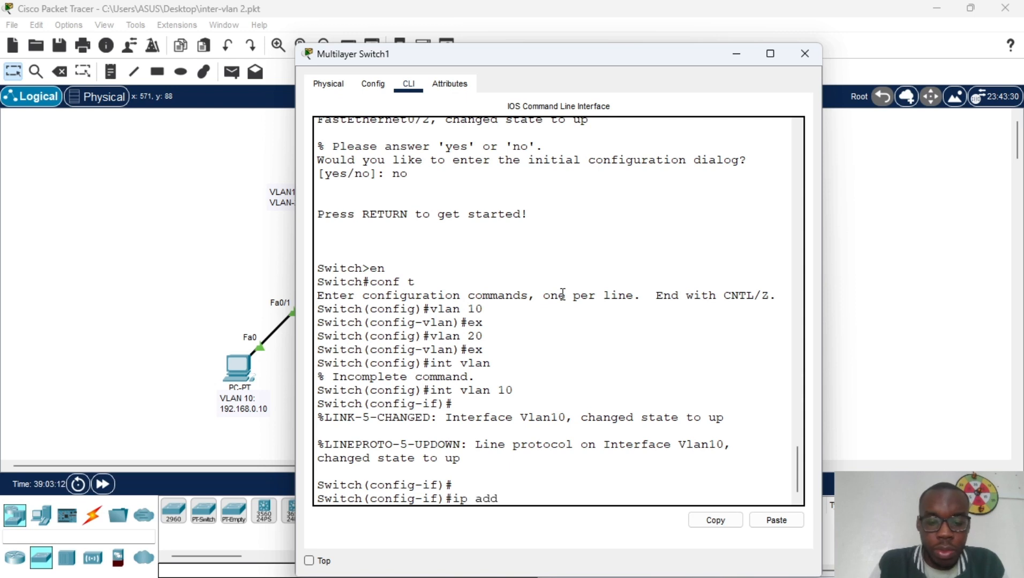
{"action": "type", "text": " 192.168."}
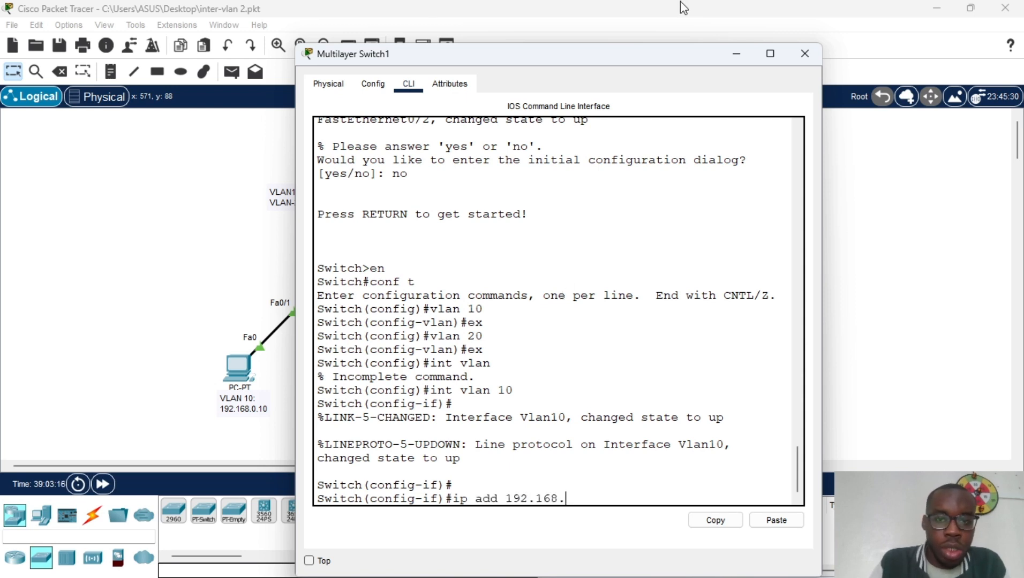
{"action": "left_click_drag", "start_coordinate": [638, 54], "coordinate": [759, 45]}
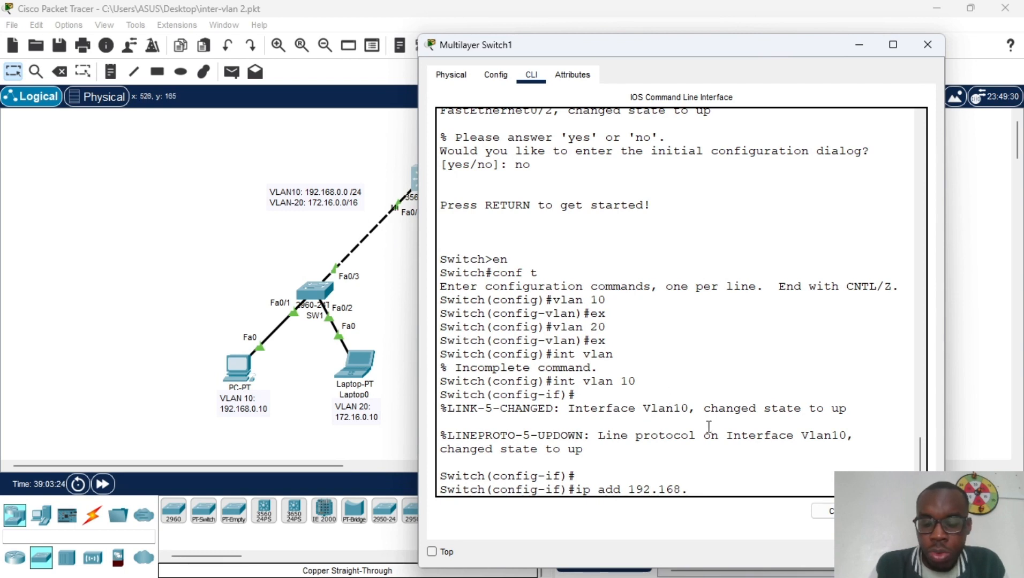
{"action": "type", "text": "0."}
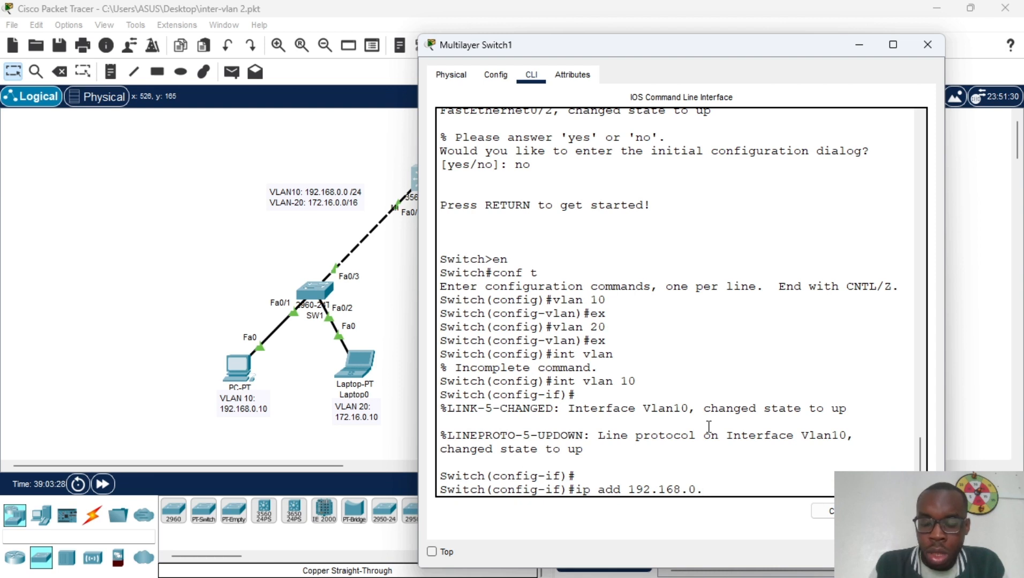
{"action": "type", "text": "1"}
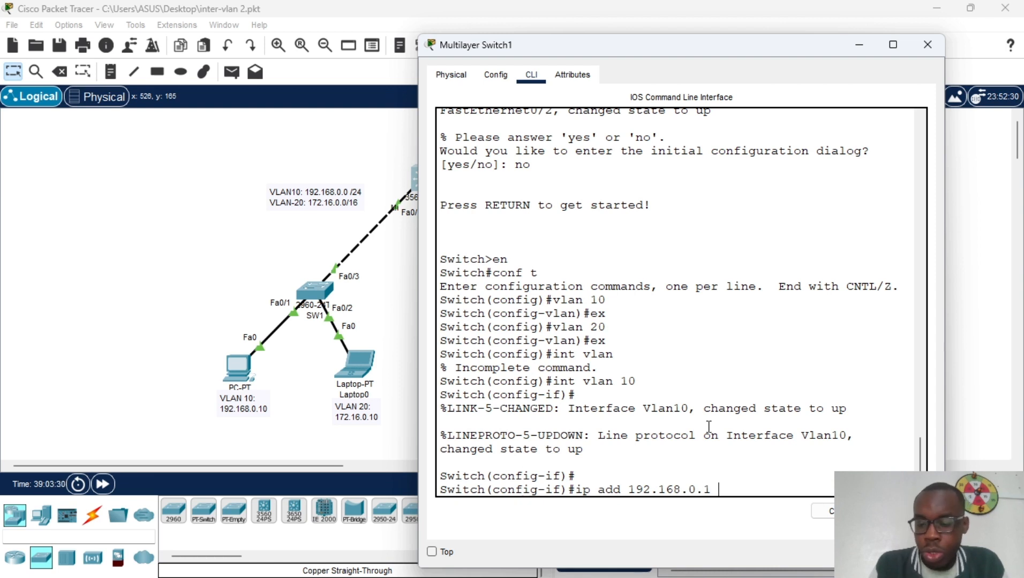
{"action": "type", "text": " 255.25"}
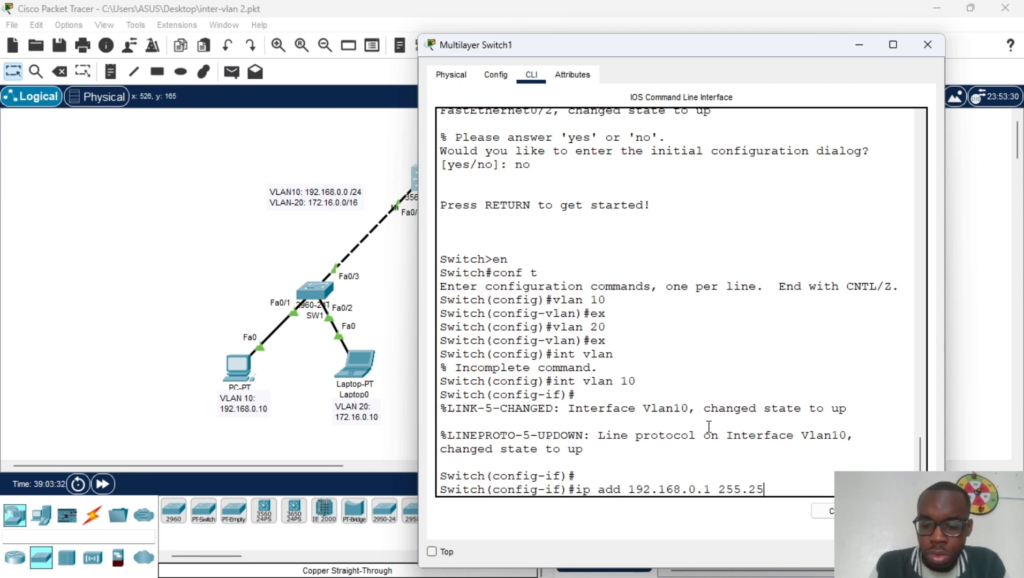
{"action": "type", "text": "5.255.0"}
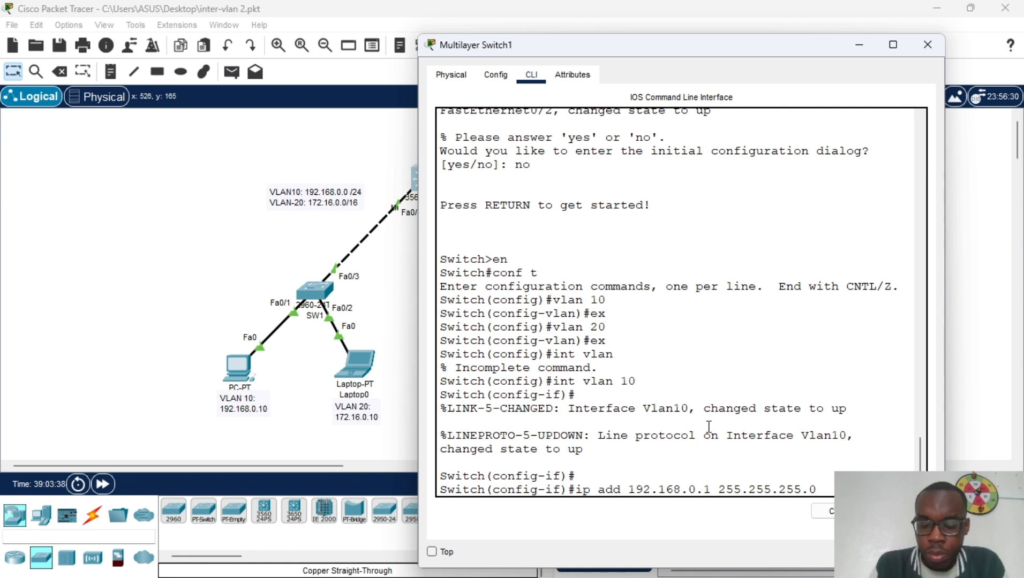
{"action": "key", "text": "Return"}
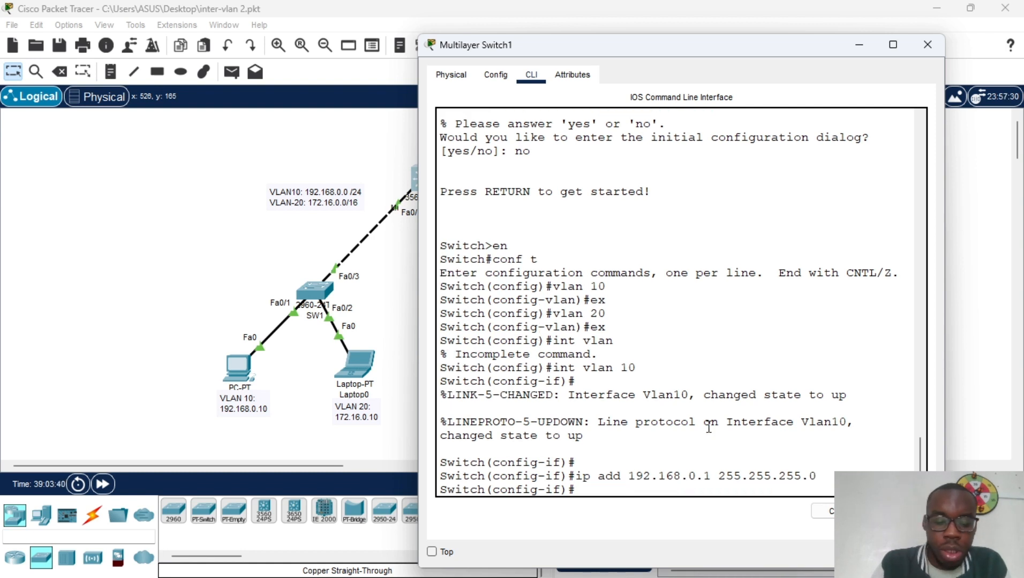
{"action": "type", "text": "ex"}
{"action": "key", "text": "Return"}
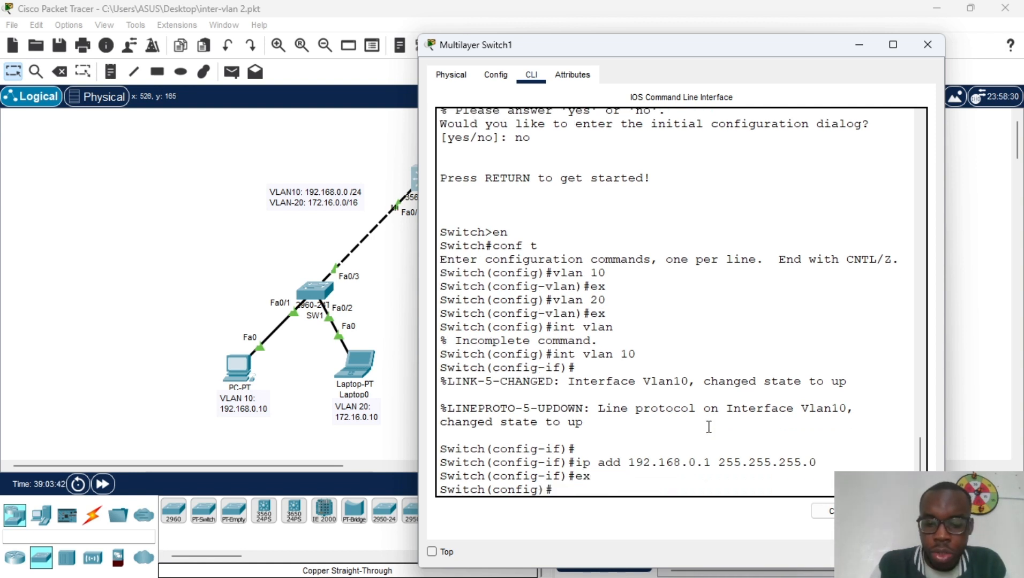
- Create the VLAN 20 virtual interface on the multilayer switch and enter its interface configuration
{"action": "type", "text": "int "}
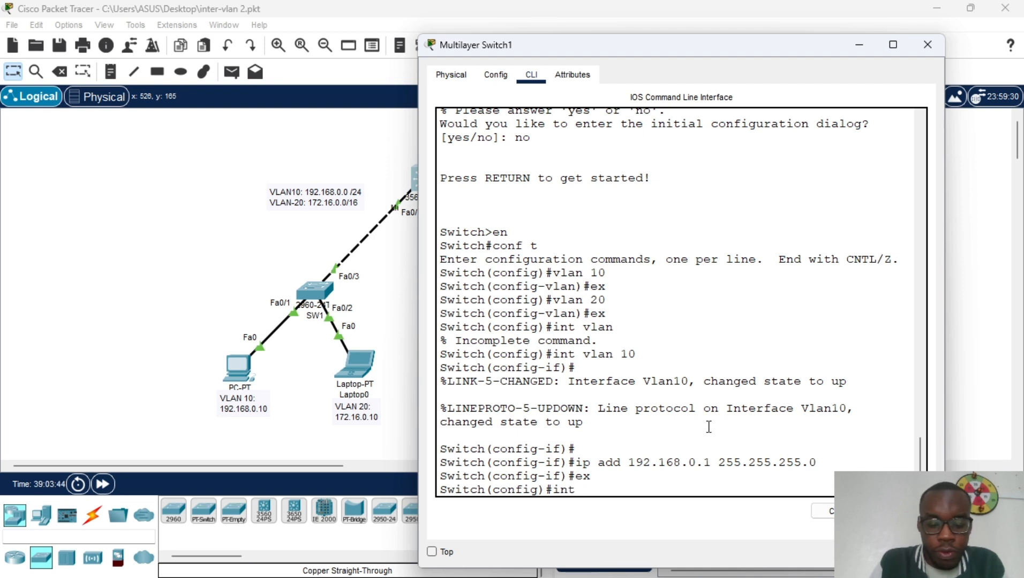
{"action": "type", "text": "vlan 20"}
{"action": "key", "text": "Return"}
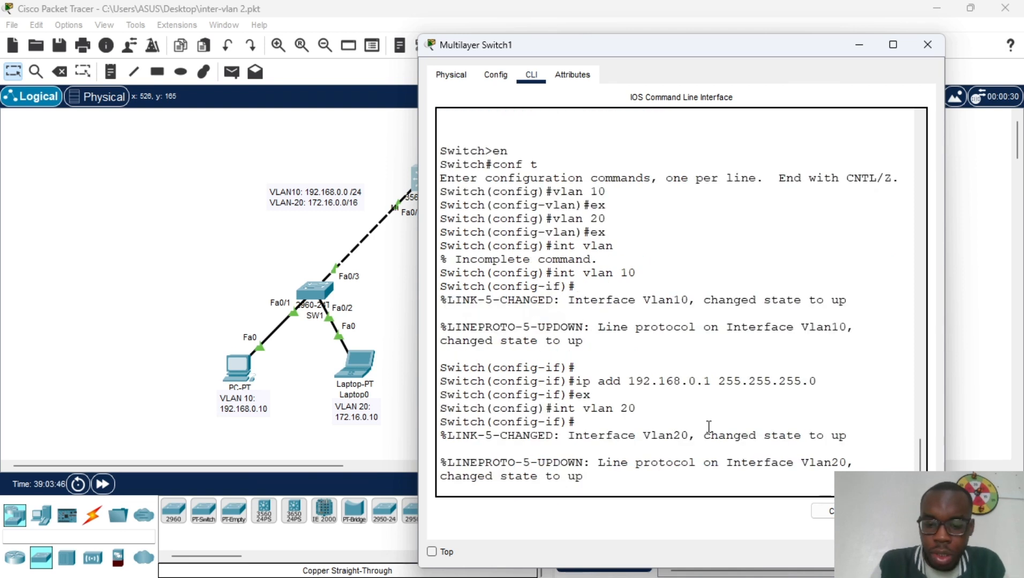
{"action": "key", "text": "Return"}
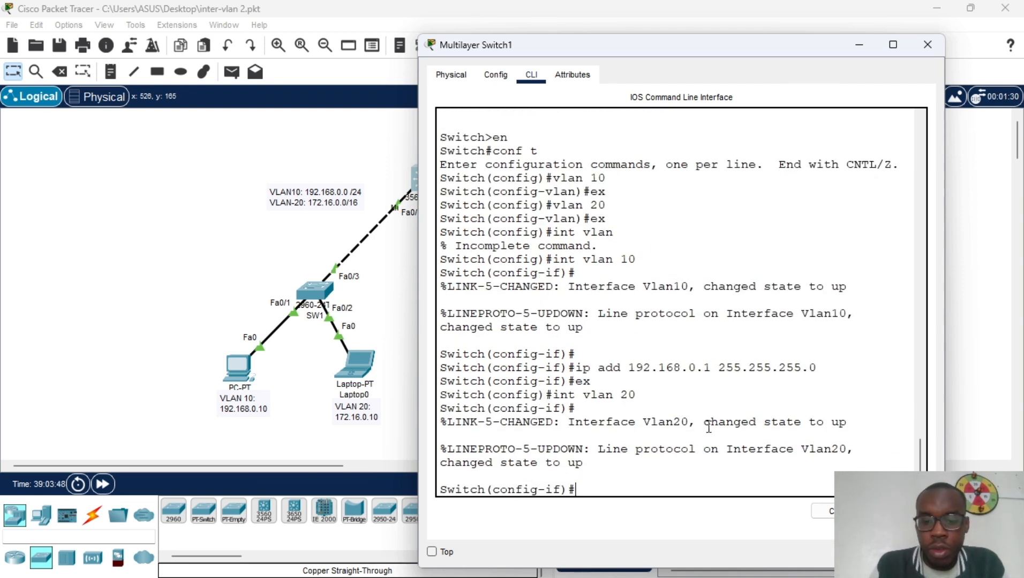
- Assign IP address 172.16.0.1 with mask 255.255.0.0 to the VLAN 20 interface and leave its configuration
{"action": "type", "text": "ex"}
{"action": "key", "text": "BackSpace"}
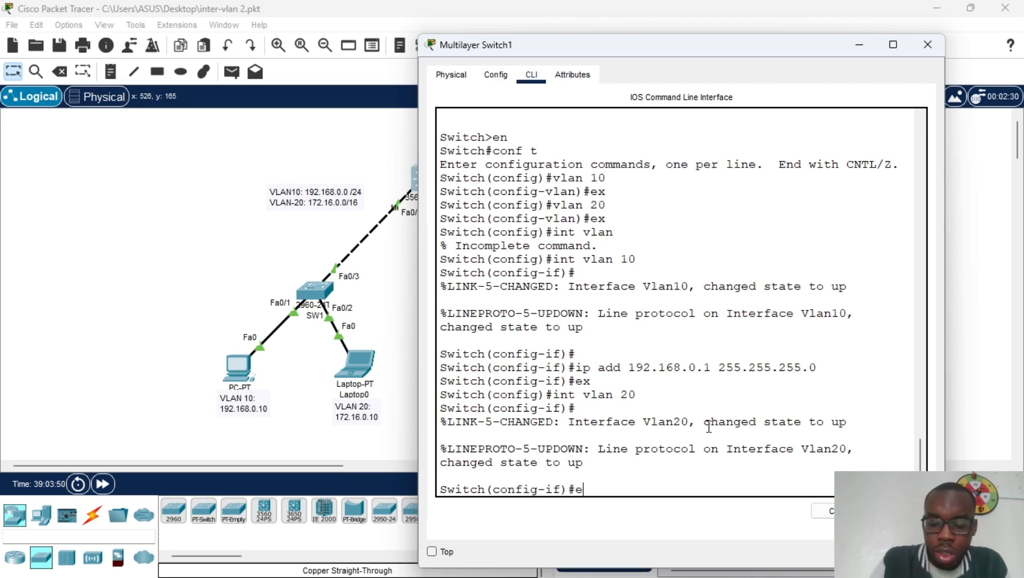
{"action": "type", "text": "ipna"}
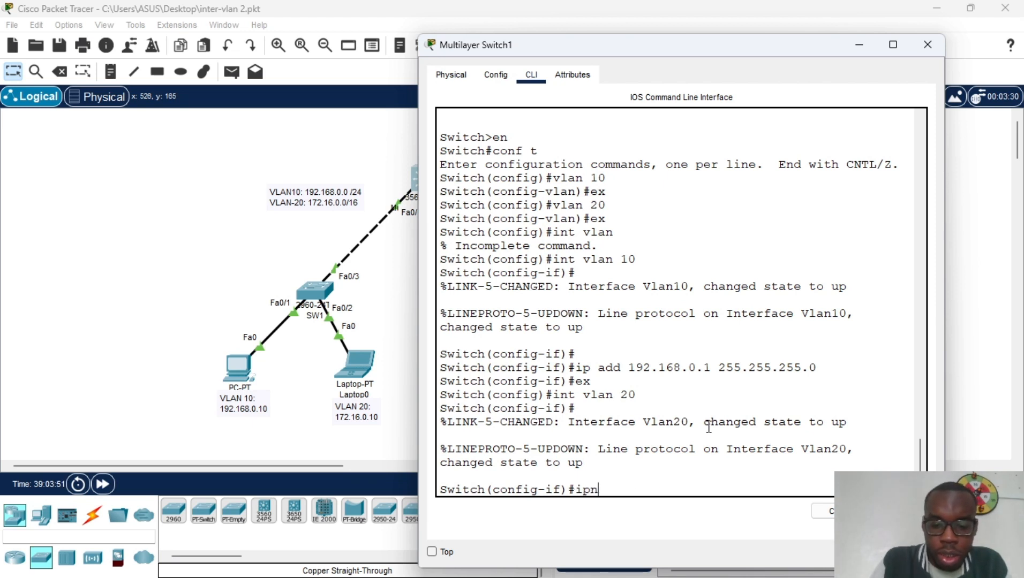
{"action": "key", "text": "BackSpace"}
{"action": "type", "text": "1"}
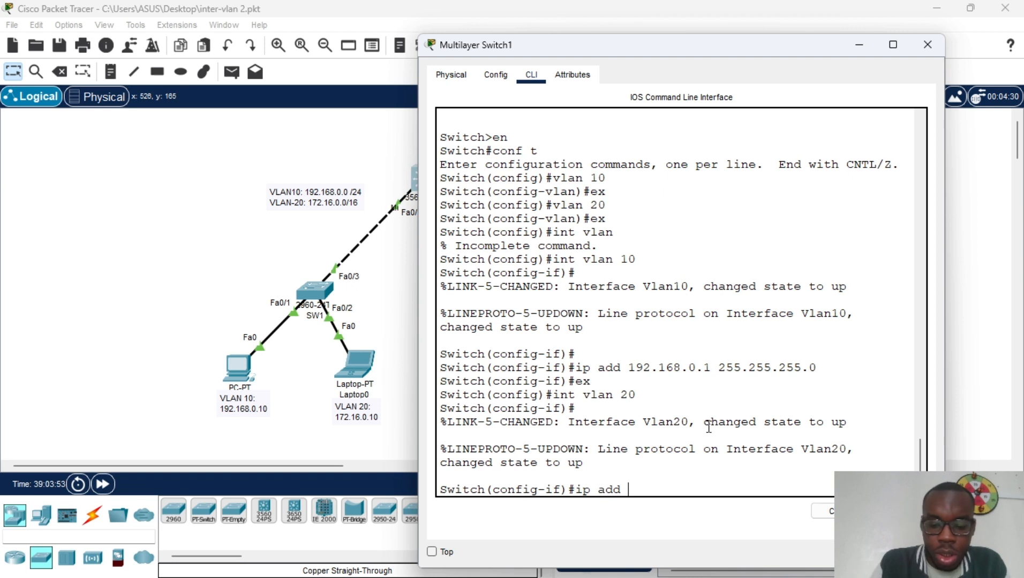
{"action": "type", "text": "72"}
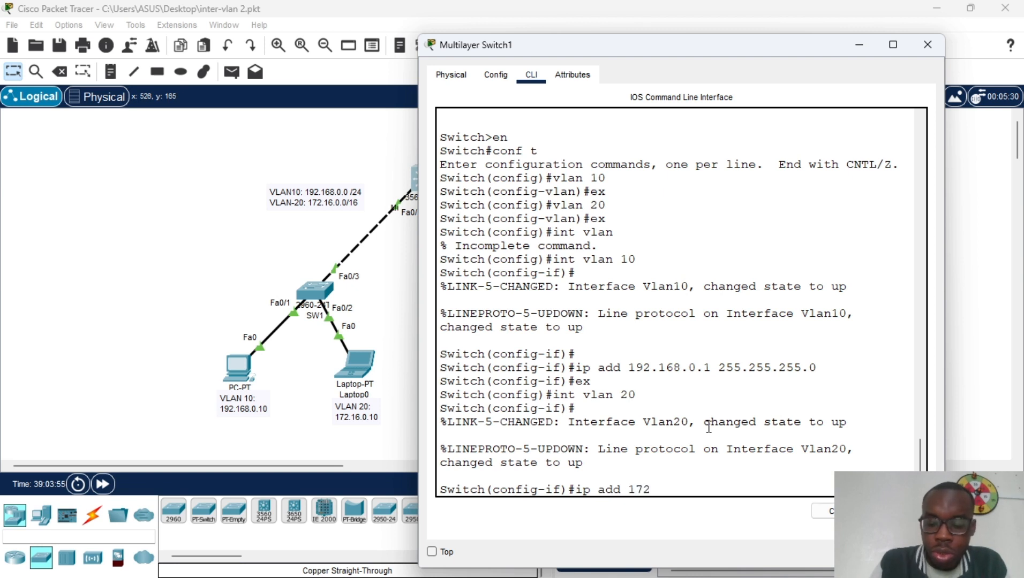
{"action": "type", "text": ".16"}
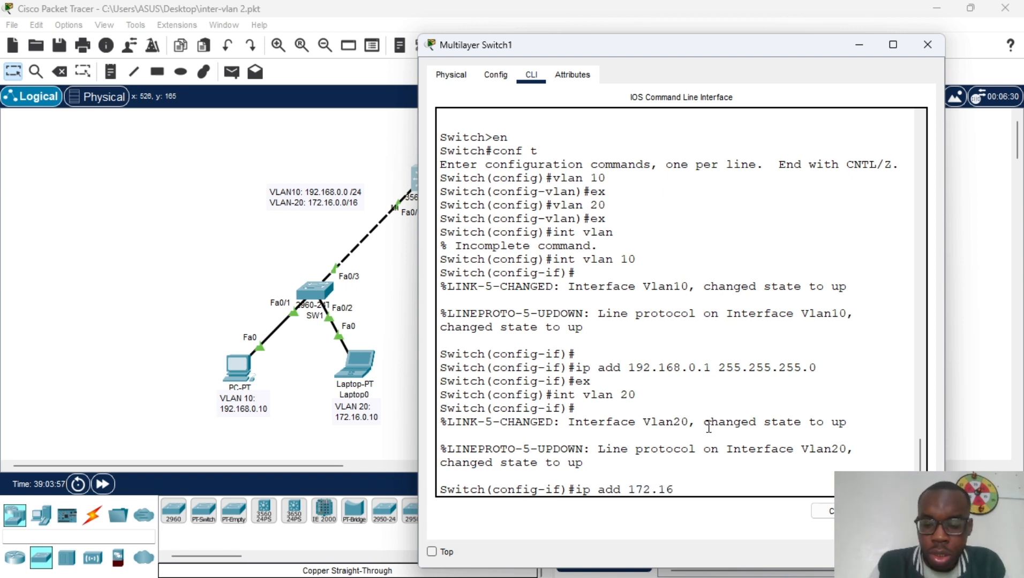
{"action": "type", "text": ".0."}
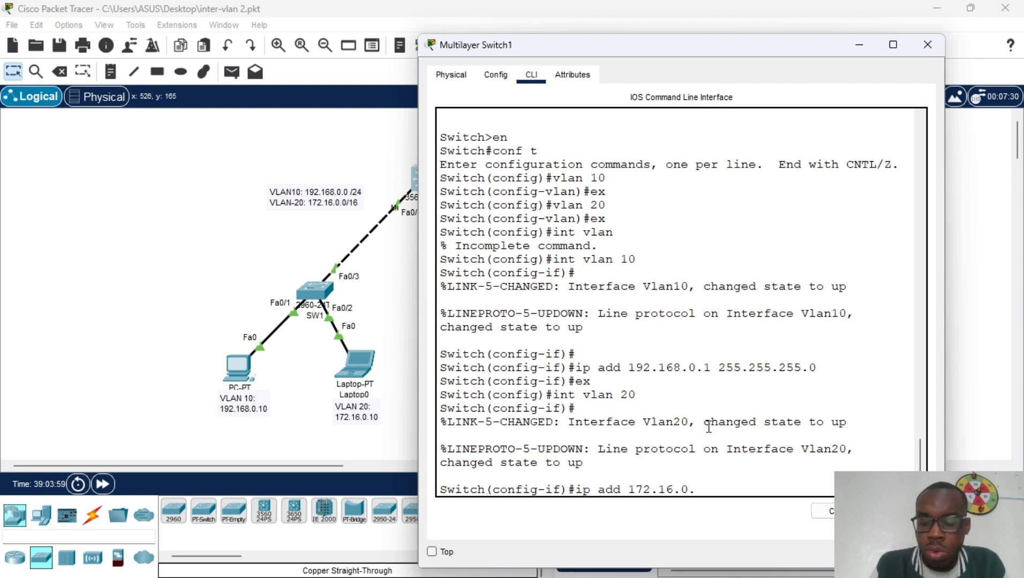
{"action": "type", "text": "1"}
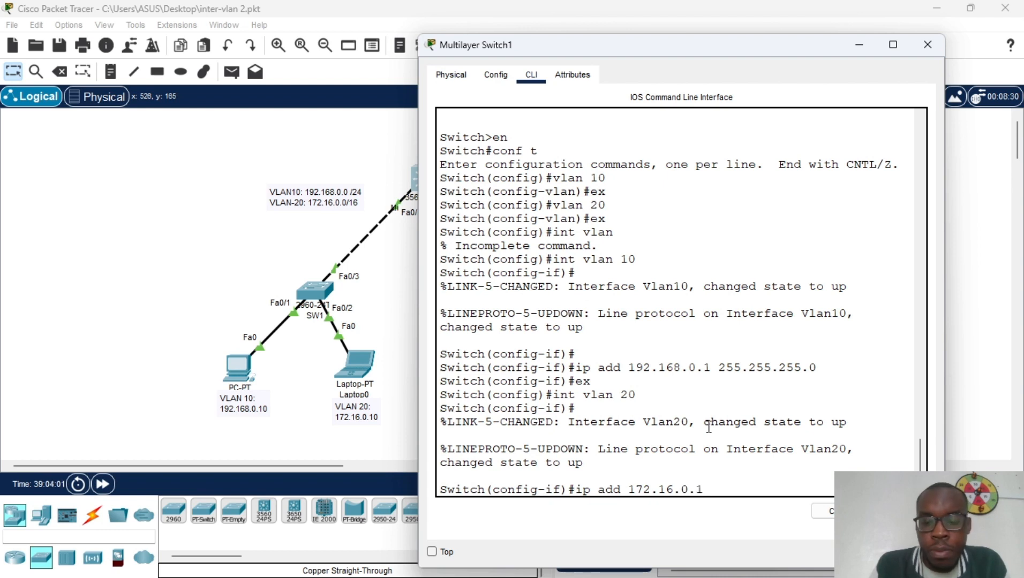
{"action": "type", "text": " 255.2"}
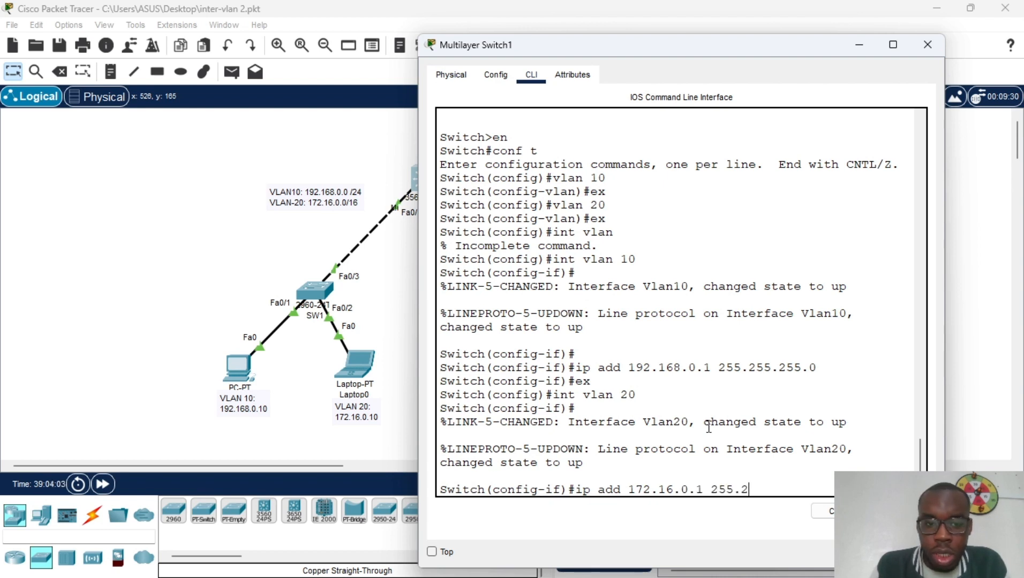
{"action": "type", "text": "55.0.0"}
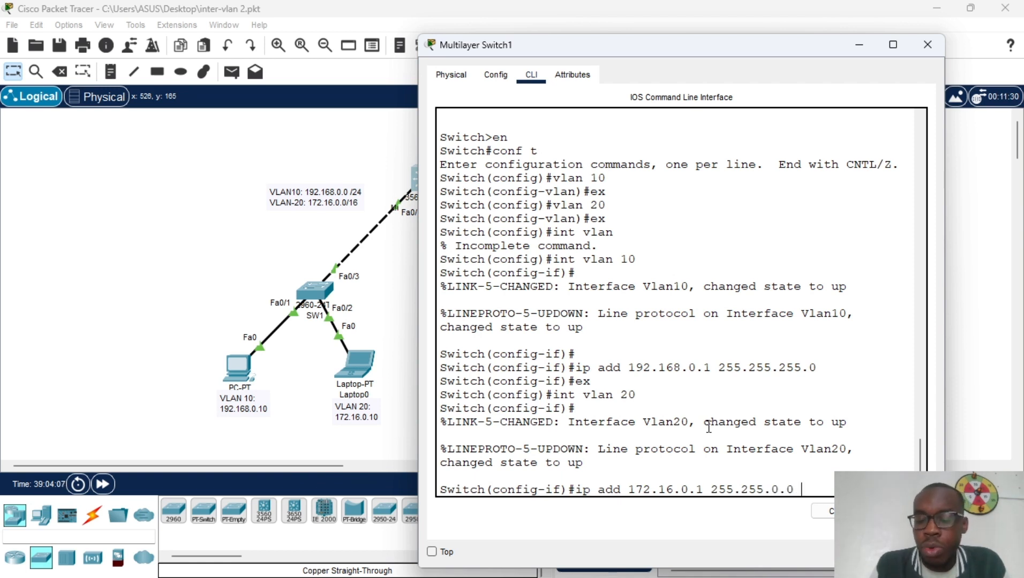
{"action": "key", "text": "Return"}
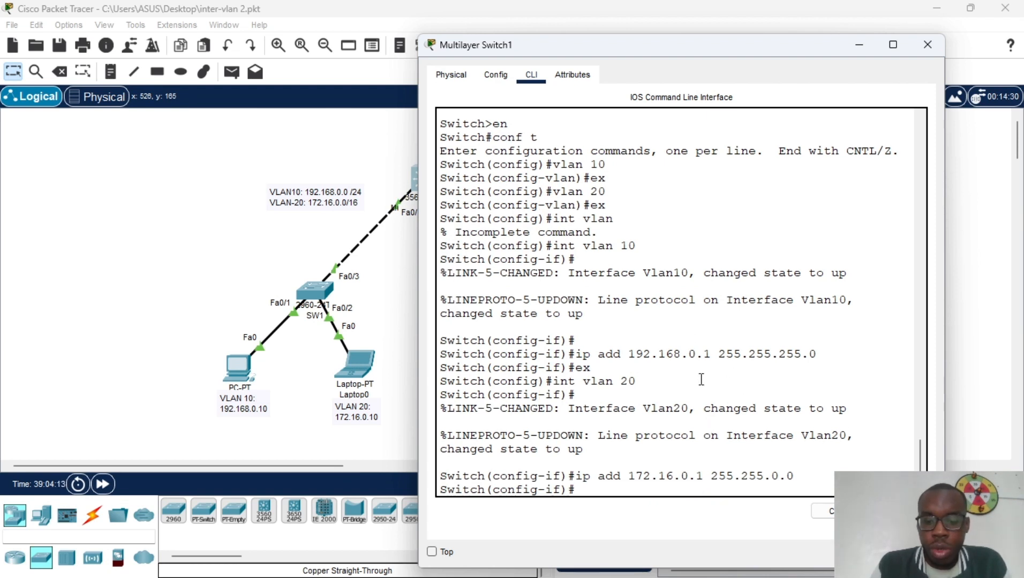
{"action": "type", "text": "ex"}
{"action": "key", "text": "Return"}
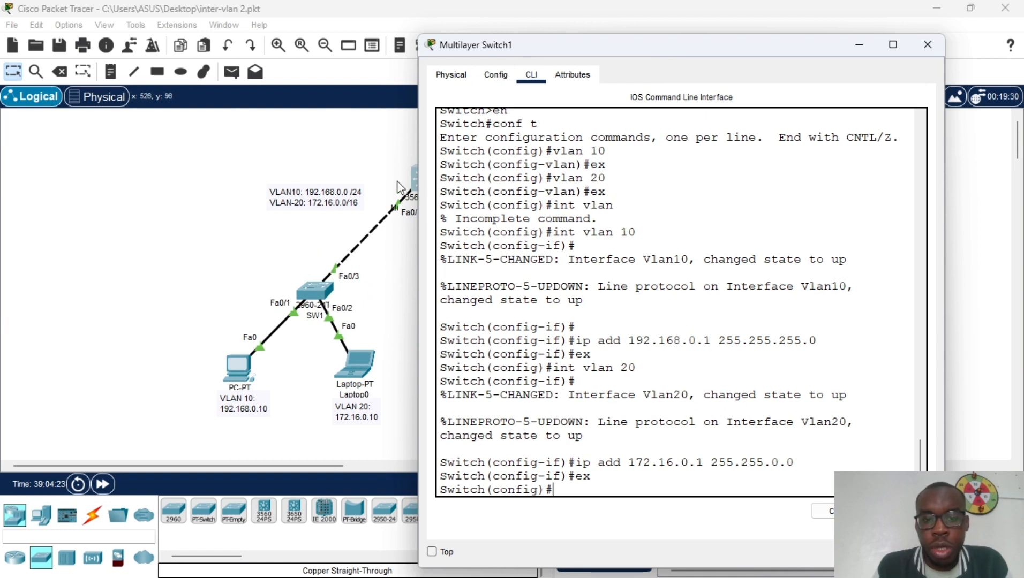
- Exit to privileged mode on the multilayer switch and re-enter global configuration mode
{"action": "left_click_drag", "start_coordinate": [593, 43], "coordinate": [568, 22]}
{"action": "key", "text": "Return"}
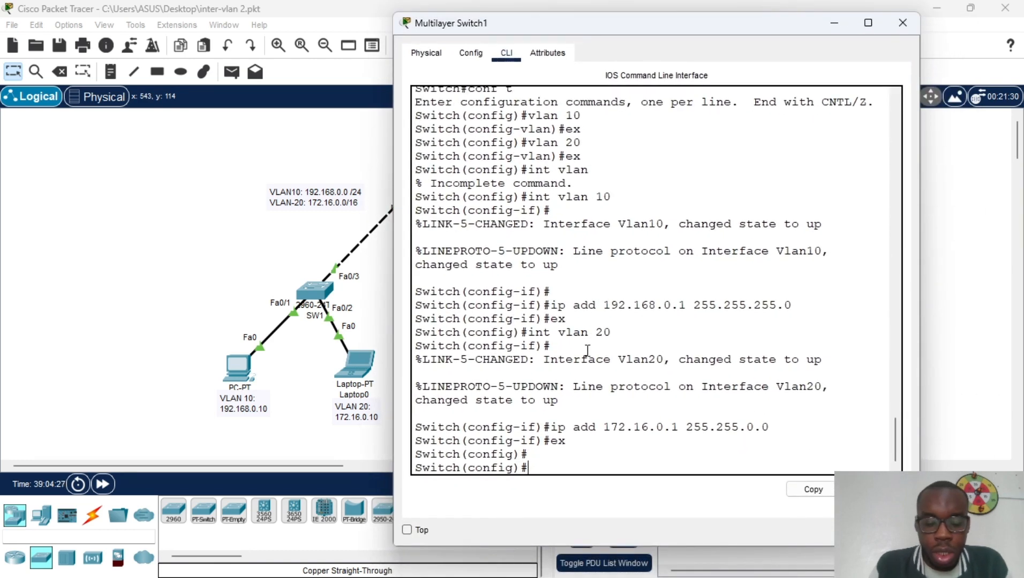
{"action": "type", "text": "ex"}
{"action": "key", "text": "Return"}
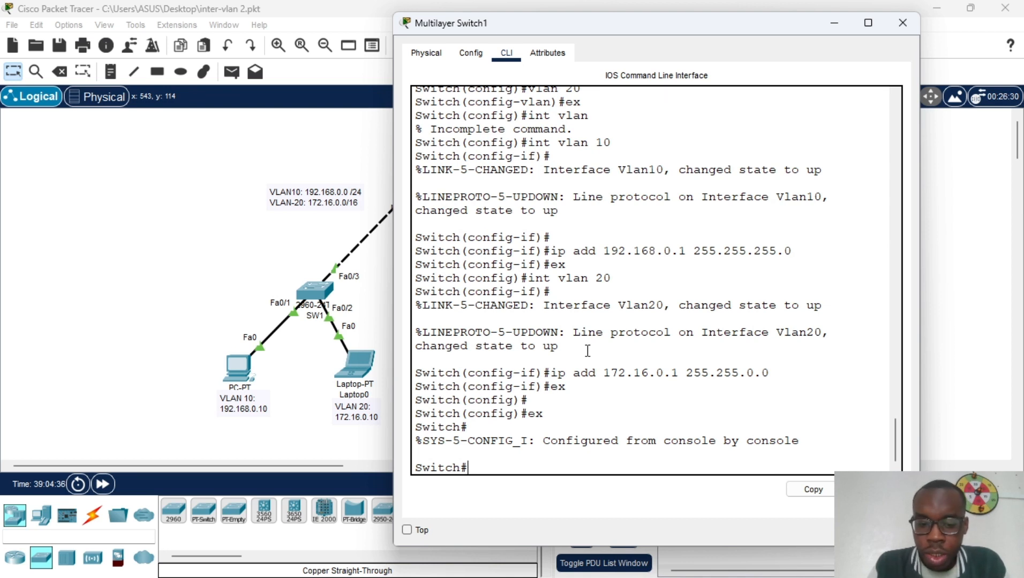
{"action": "type", "text": "conf t"}
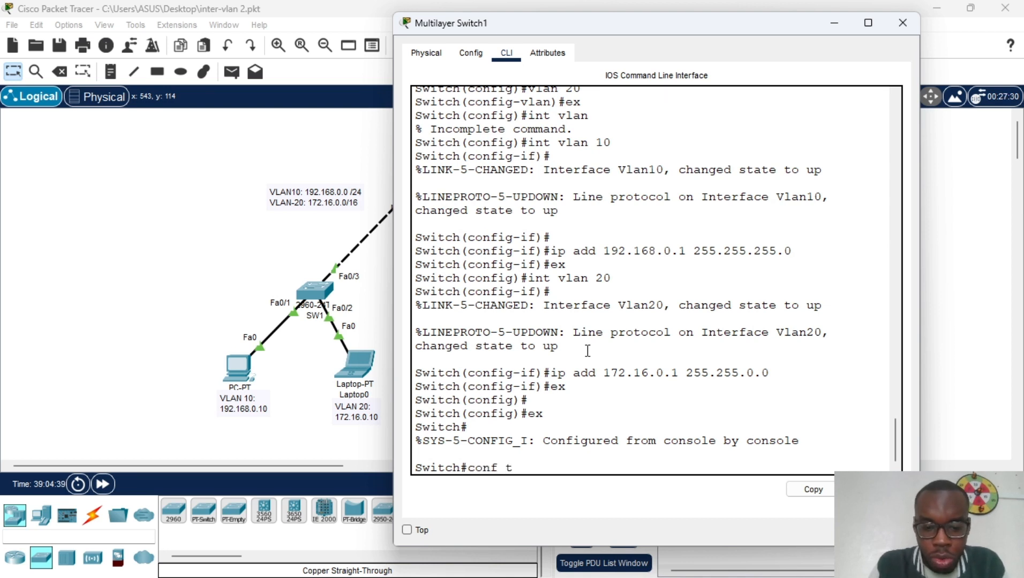
{"action": "key", "text": "Return"}
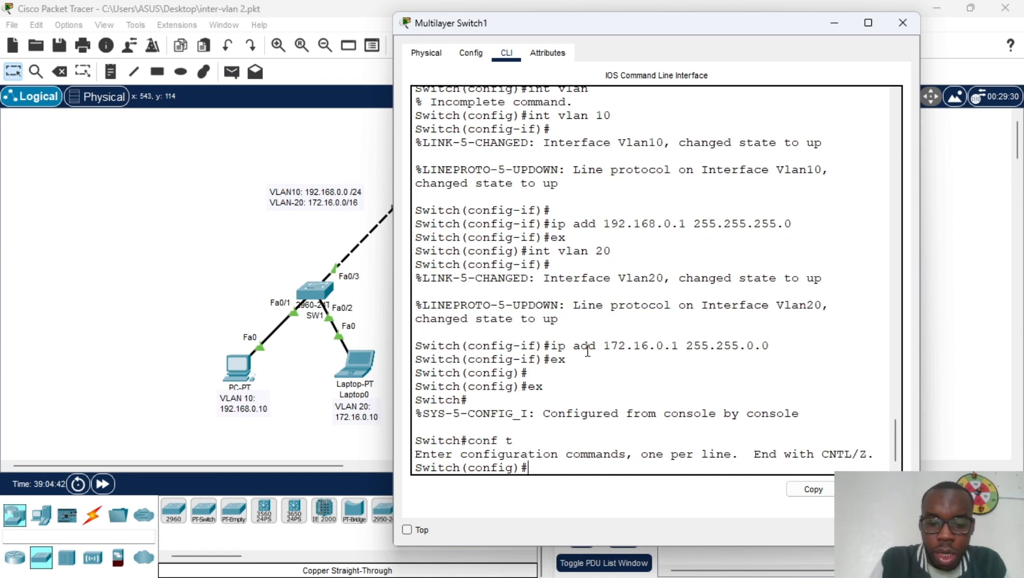
{"action": "type", "text": "ip rou"}
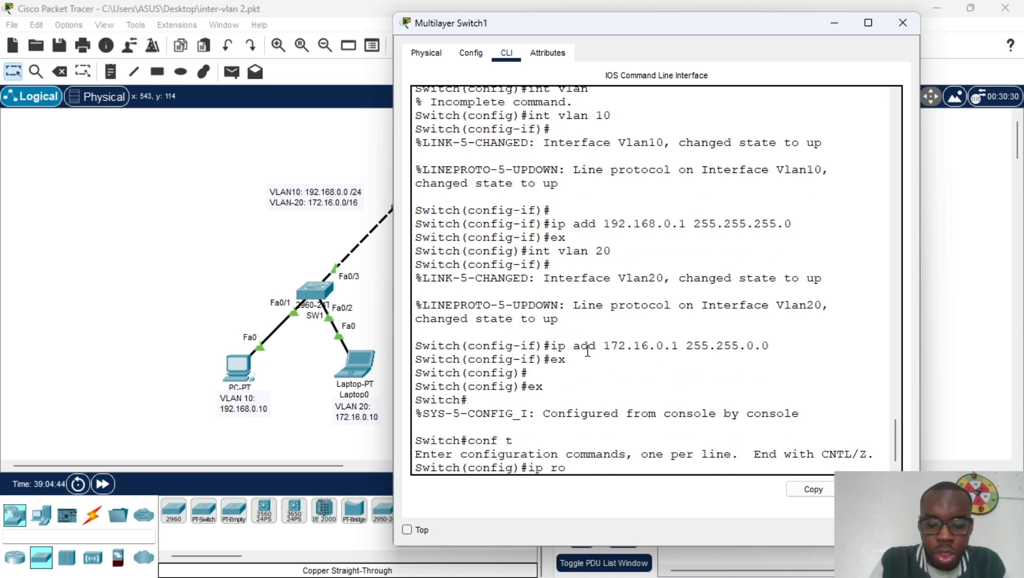
{"action": "key", "text": "Return"}
{"action": "key", "text": "Up"}
{"action": "key", "text": "BackSpace"}
{"action": "key", "text": "BackSpace"}
{"action": "key", "text": "BackSpace"}
{"action": "key", "text": "BackSpace"}
{"action": "key", "text": "BackSpace"}
{"action": "key", "text": "BackSpace"}
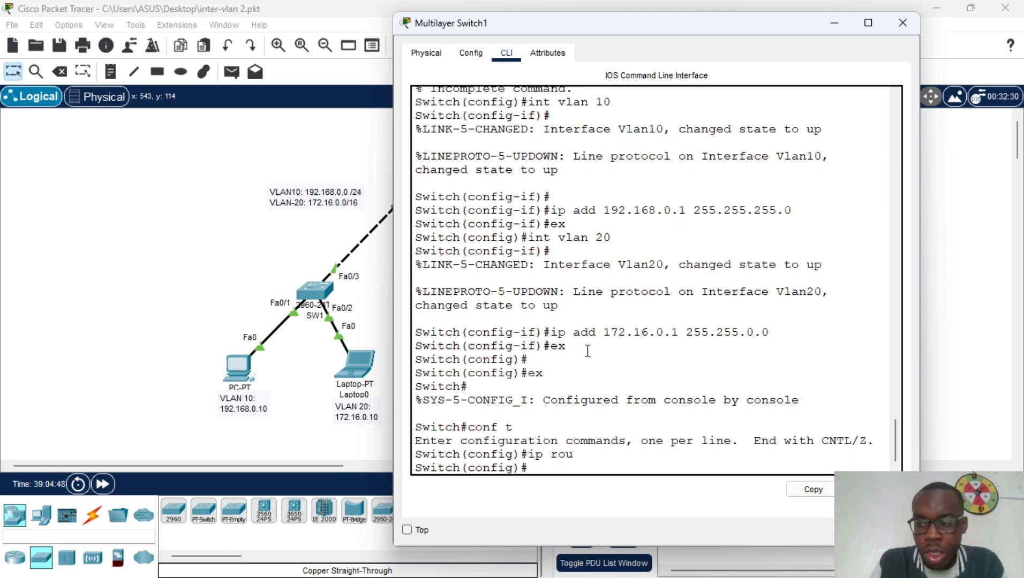
- Display the multilayer switch's IP routing table from global configuration mode
{"action": "type", "text": "do s"}
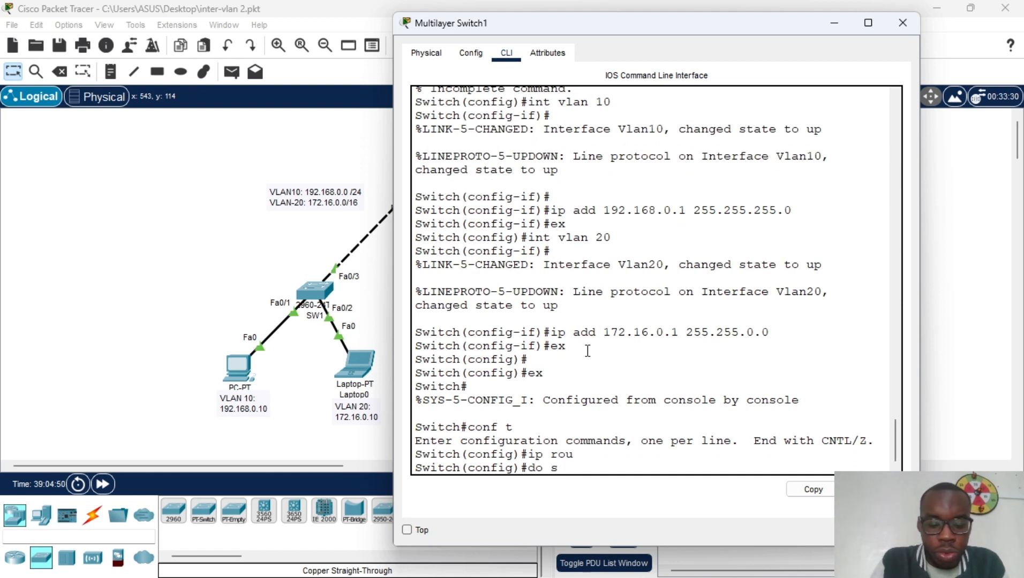
{"action": "type", "text": "h ip route"}
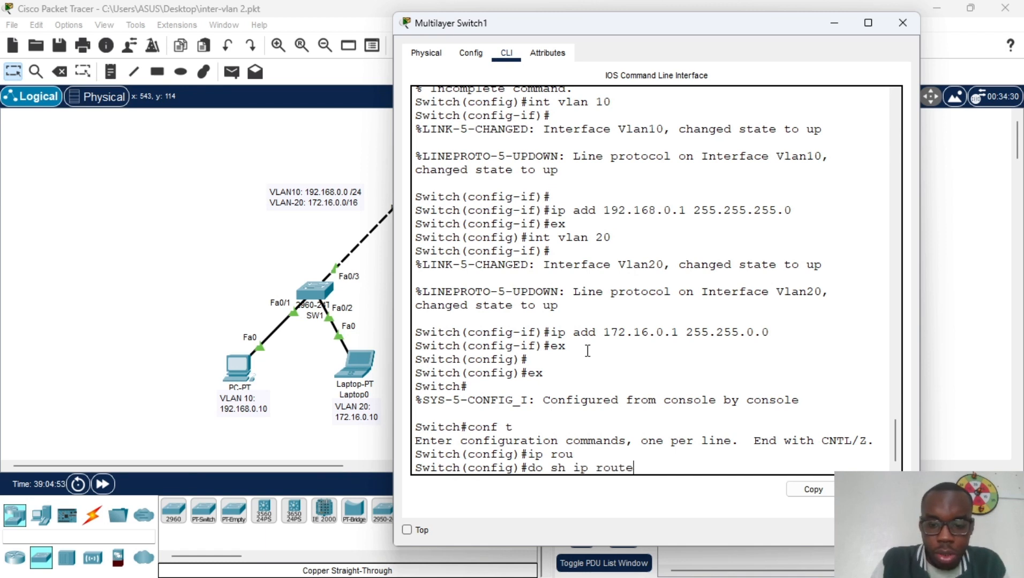
{"action": "key", "text": "Return"}
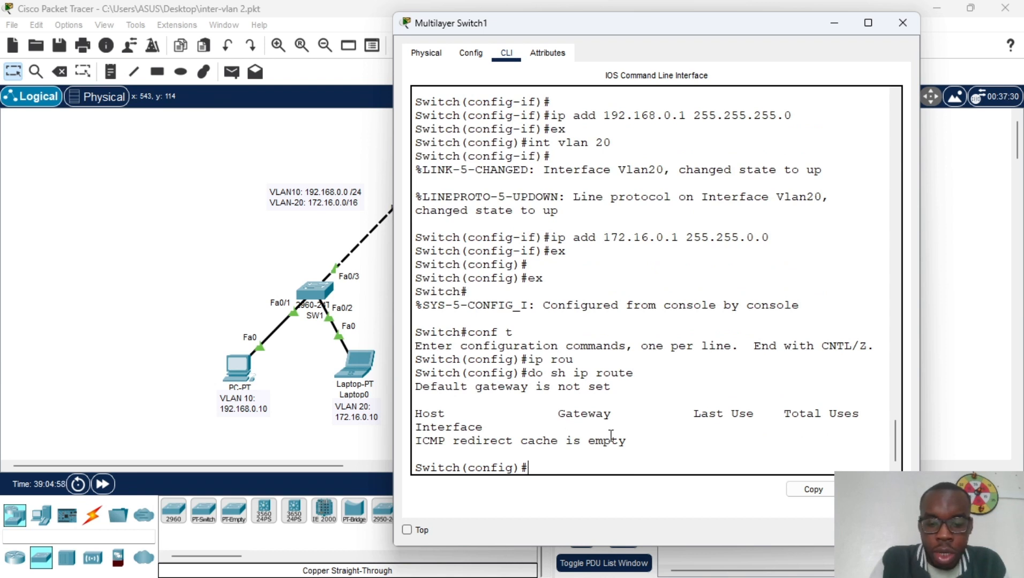
- Enable IP routing on the multilayer switch
{"action": "type", "text": "ip "}
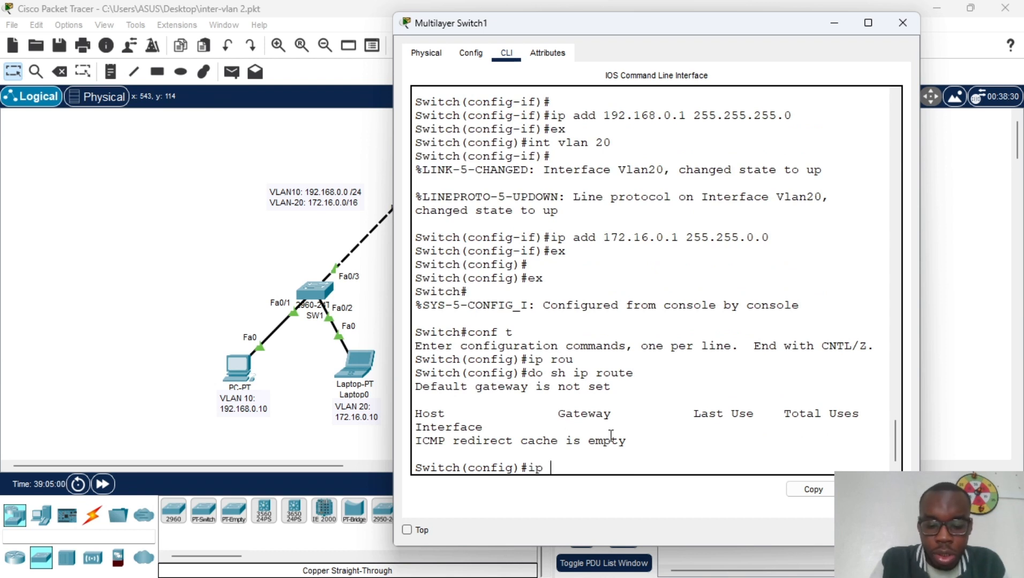
{"action": "type", "text": "routin"}
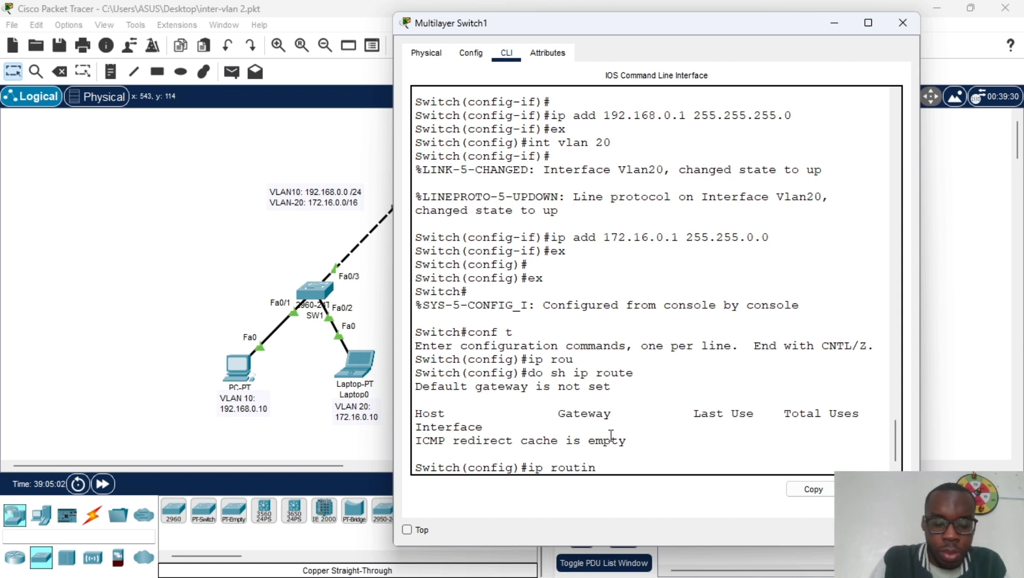
{"action": "type", "text": "g"}
{"action": "key", "text": "Return"}
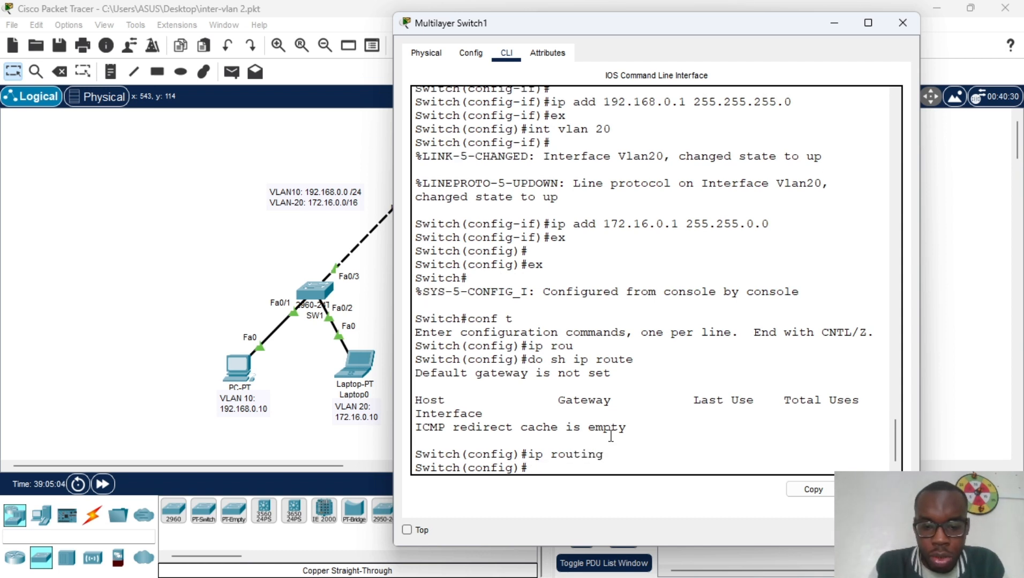
- Show the IP routing table again and highlight the directly connected VLAN routes for review
{"action": "key", "text": "Up"}
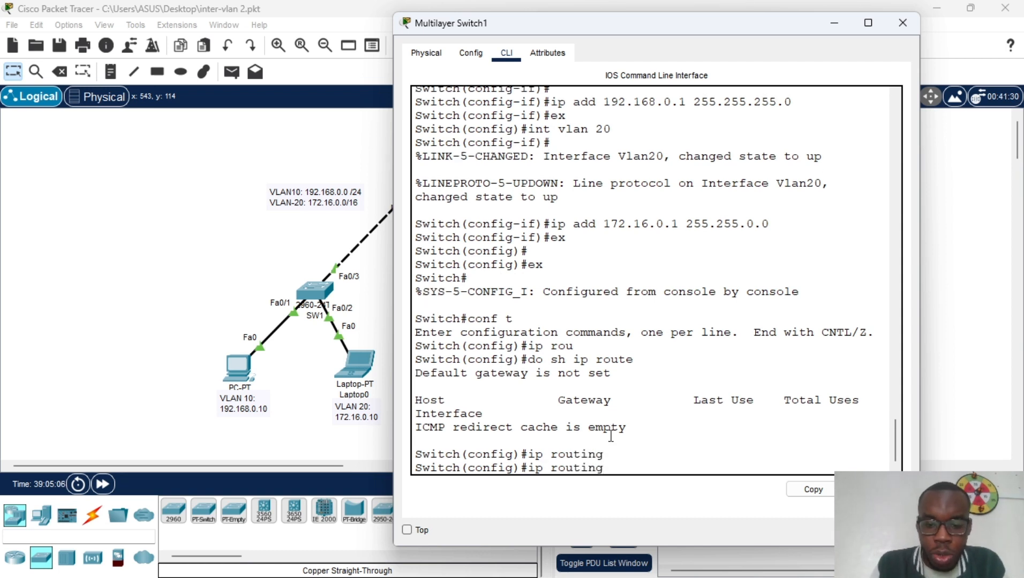
{"action": "key", "text": "Up"}
{"action": "key", "text": "Return"}
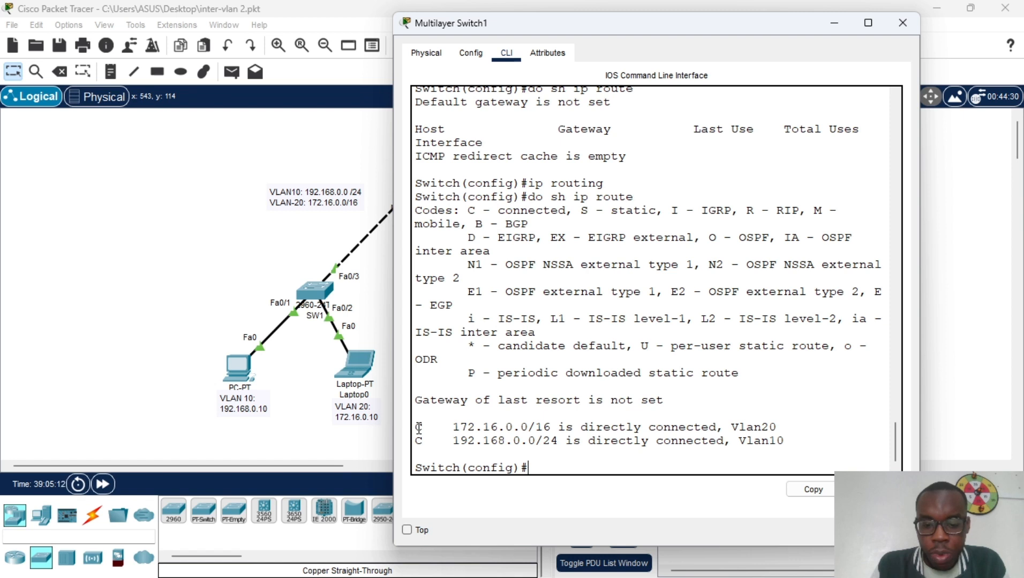
{"action": "left_click_drag", "start_coordinate": [417, 427], "coordinate": [784, 441]}
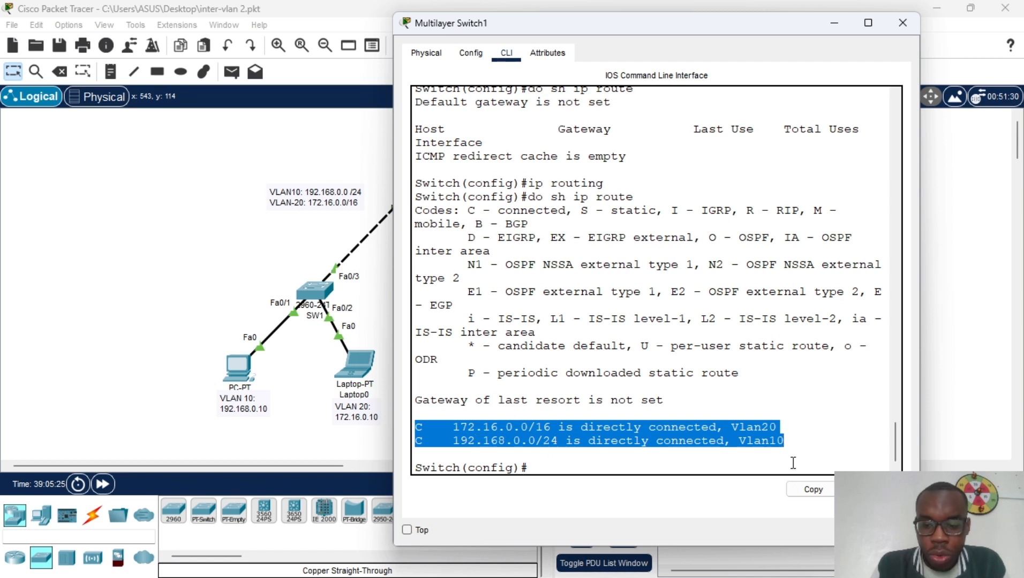
{"action": "left_click_drag", "start_coordinate": [792, 438], "coordinate": [414, 426]}
{"action": "left_click", "coordinate": [545, 469]}
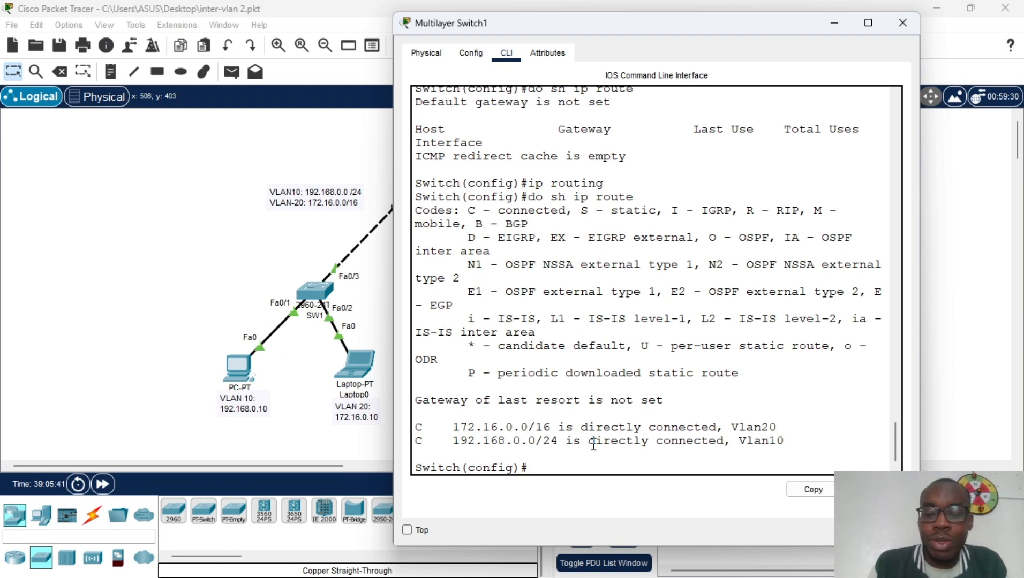
{"action": "key", "text": "Return"}
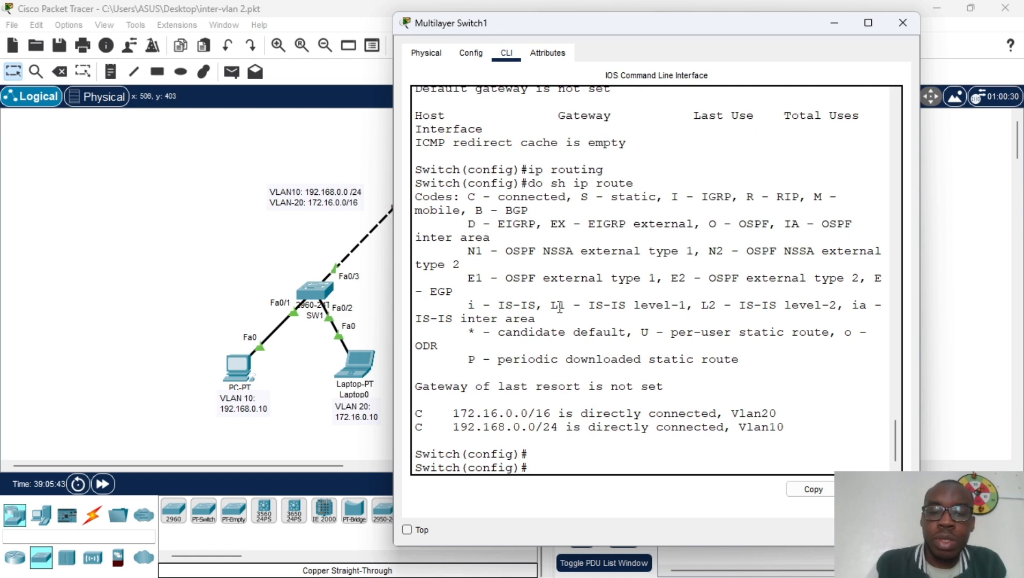
- Create a DHCP pool named vlan10 on the multilayer switch
{"action": "left_click_drag", "start_coordinate": [661, 28], "coordinate": [748, 43]}
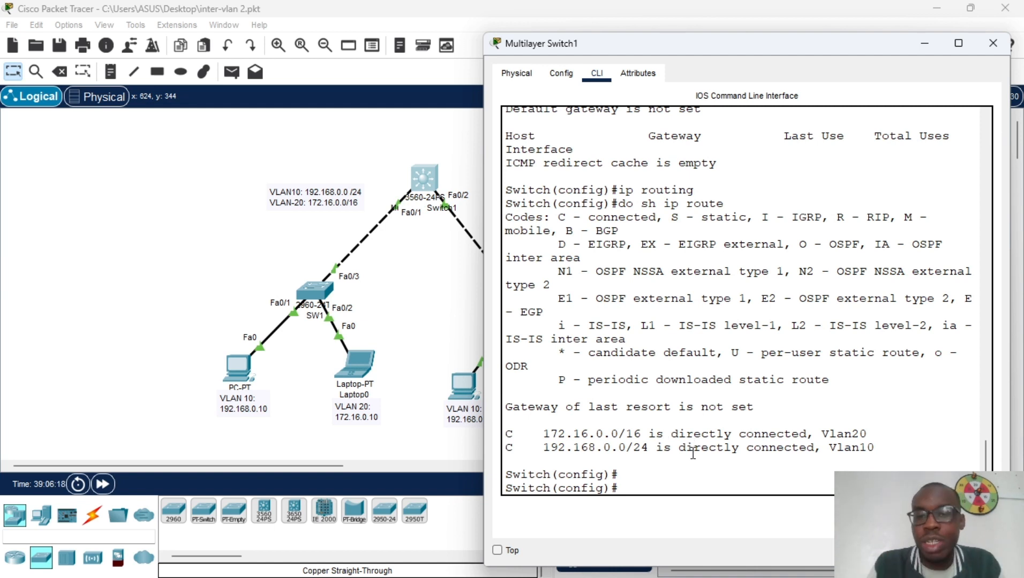
{"action": "key", "text": "Return"}
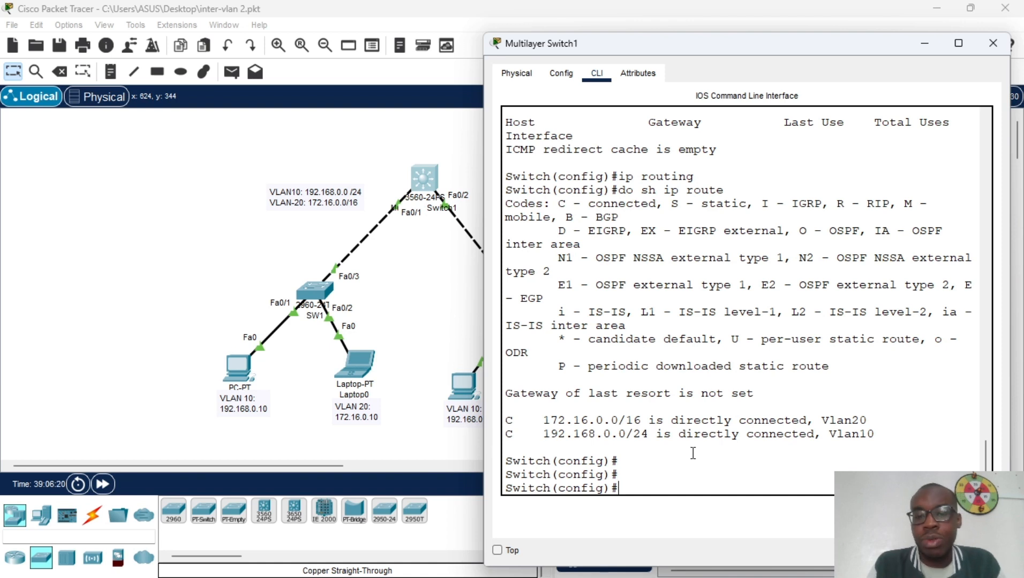
{"action": "type", "text": "ip"}
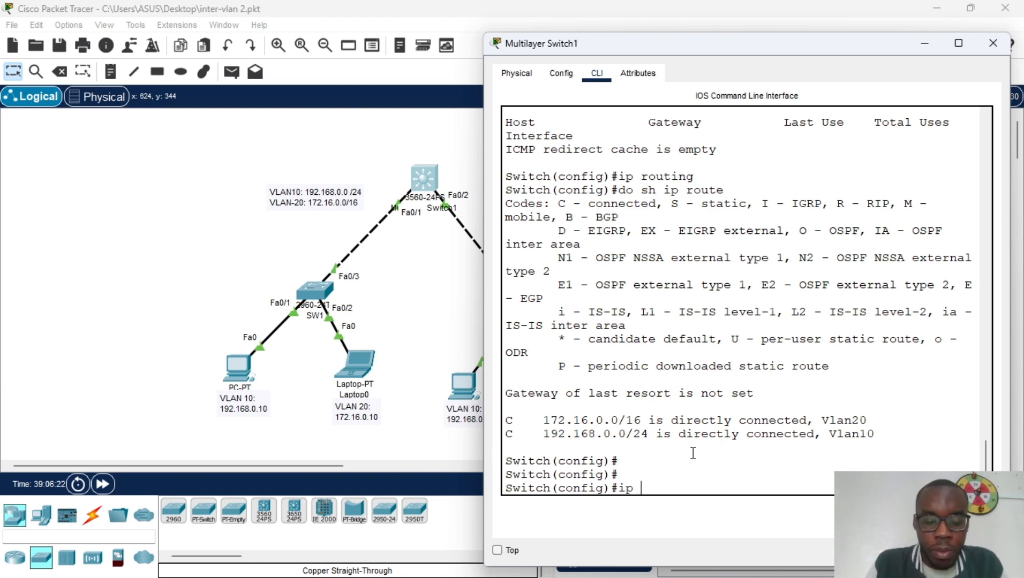
{"action": "type", "text": " h"}
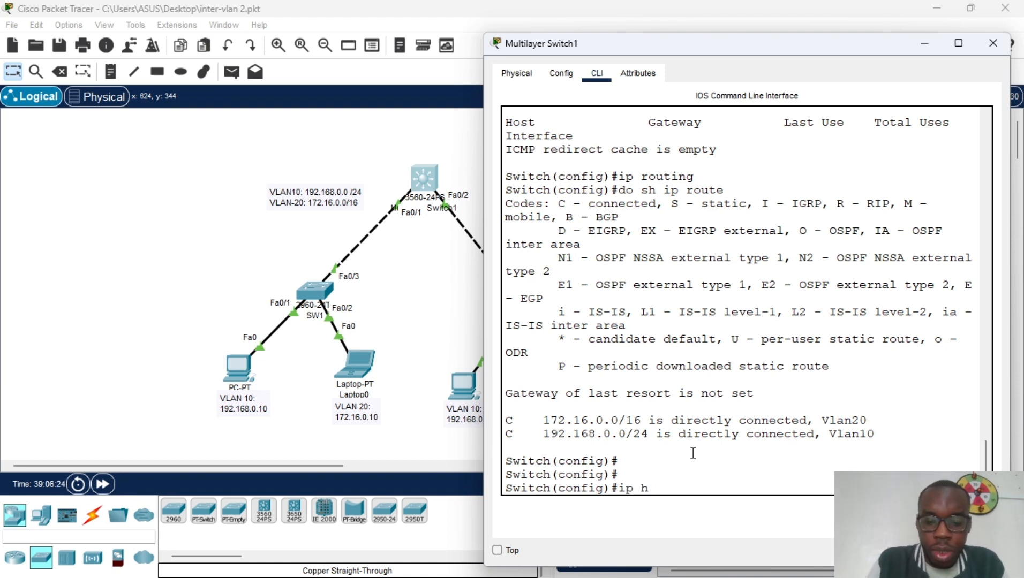
{"action": "key", "text": "BackSpace"}
{"action": "type", "text": "dh"}
{"action": "key", "text": "Tab"}
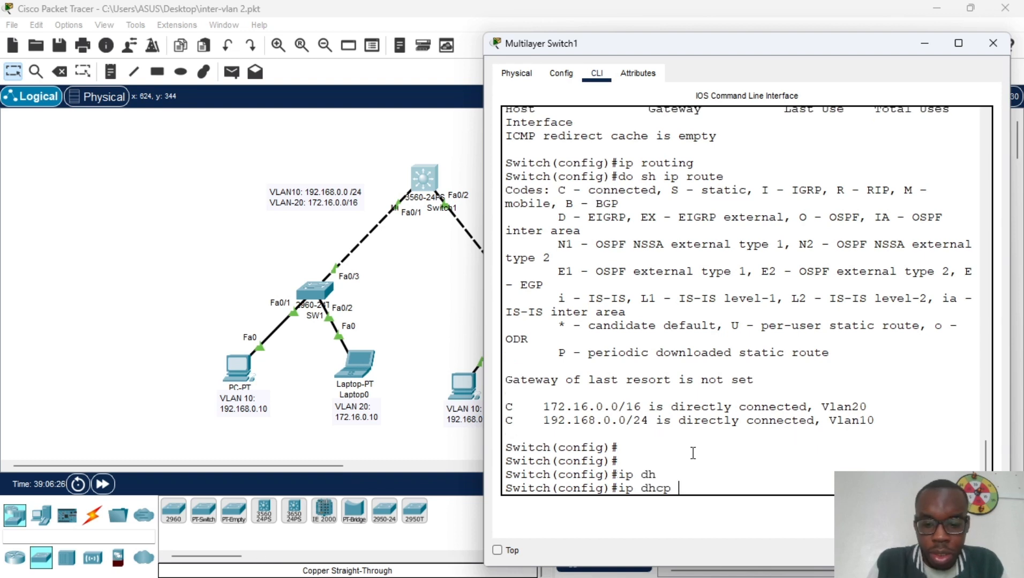
{"action": "type", "text": "poo"}
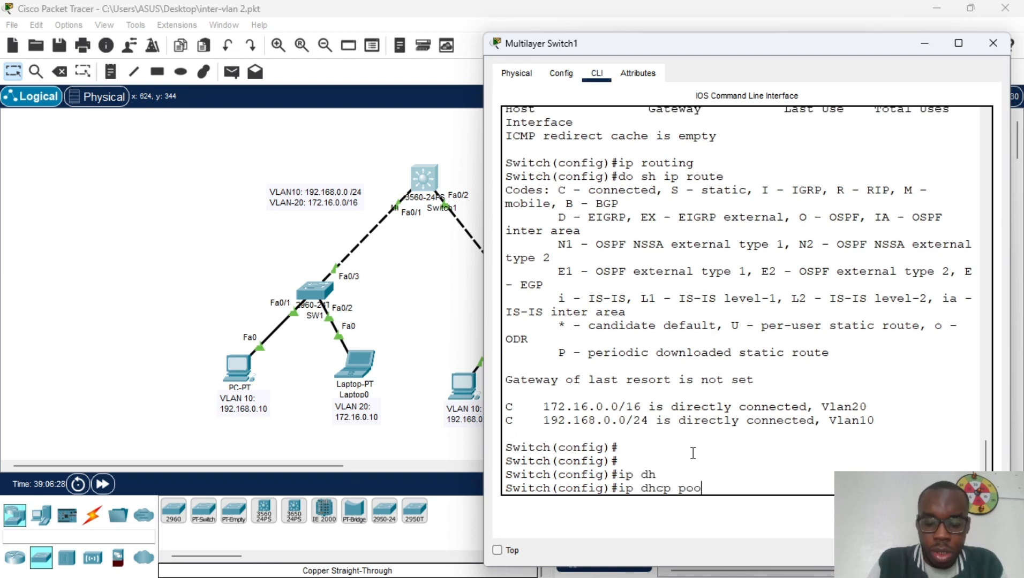
{"action": "type", "text": "l vlan"}
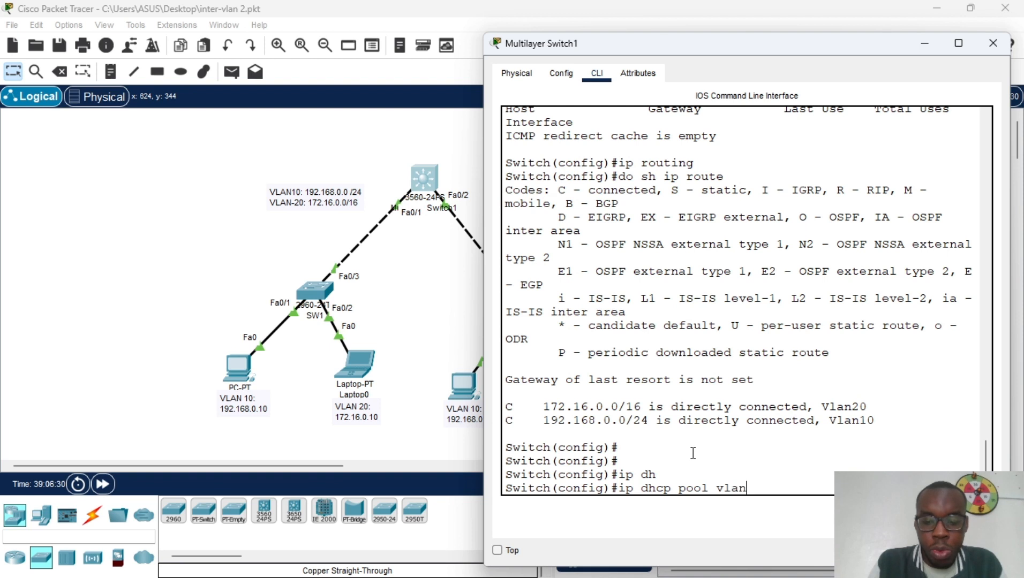
{"action": "type", "text": "10"}
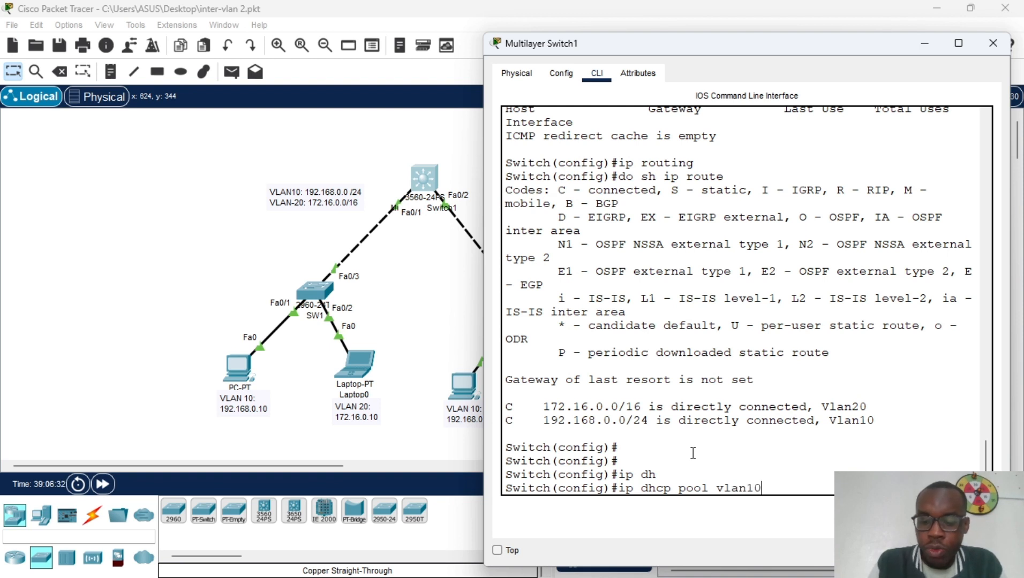
{"action": "key", "text": "Return"}
- Set the vlan10 DHCP pool's default router to 192.168.0.1
{"action": "type", "text": "de"}
{"action": "key", "text": "Tab"}
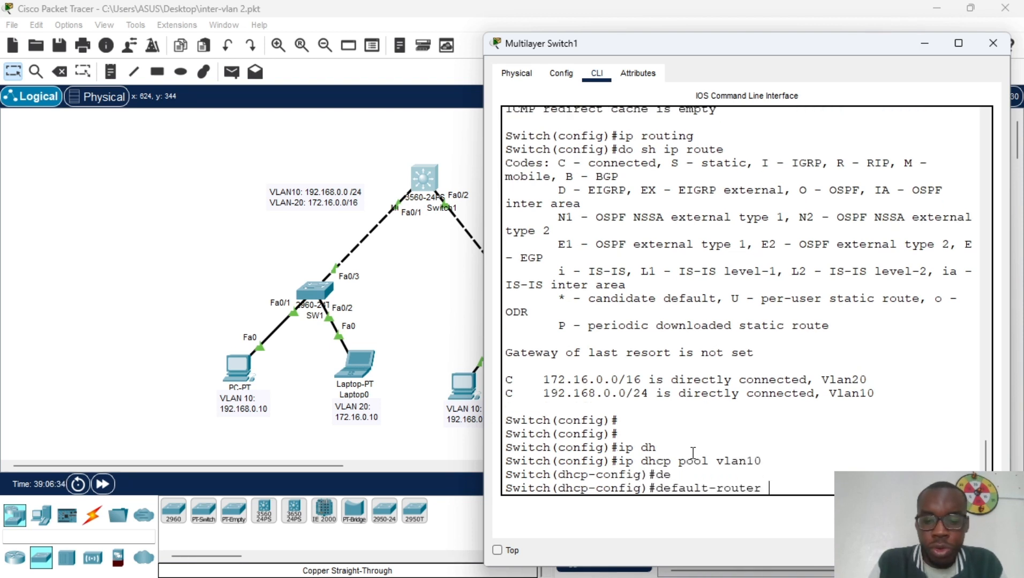
{"action": "type", "text": "192."}
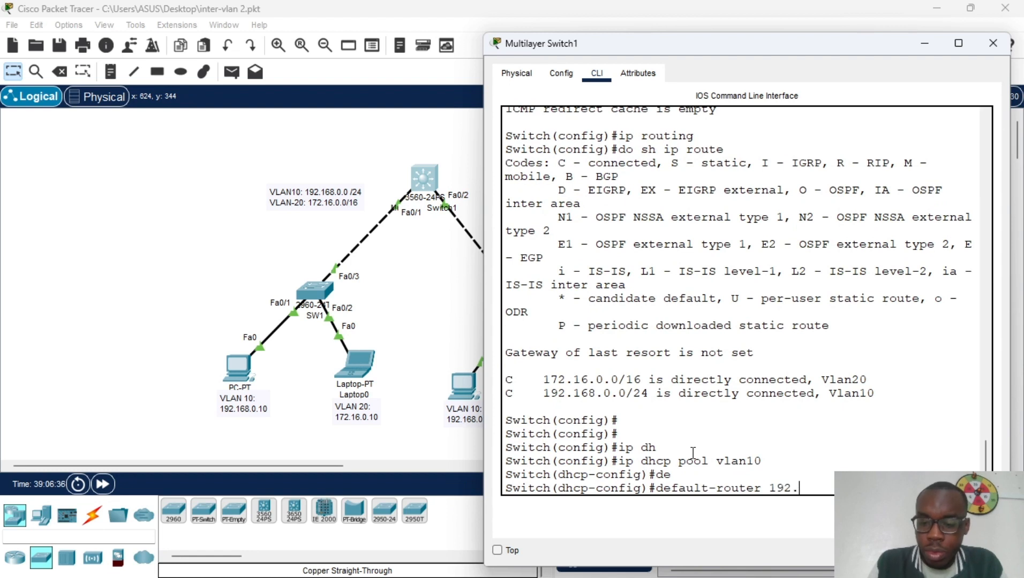
{"action": "type", "text": "168.0"}
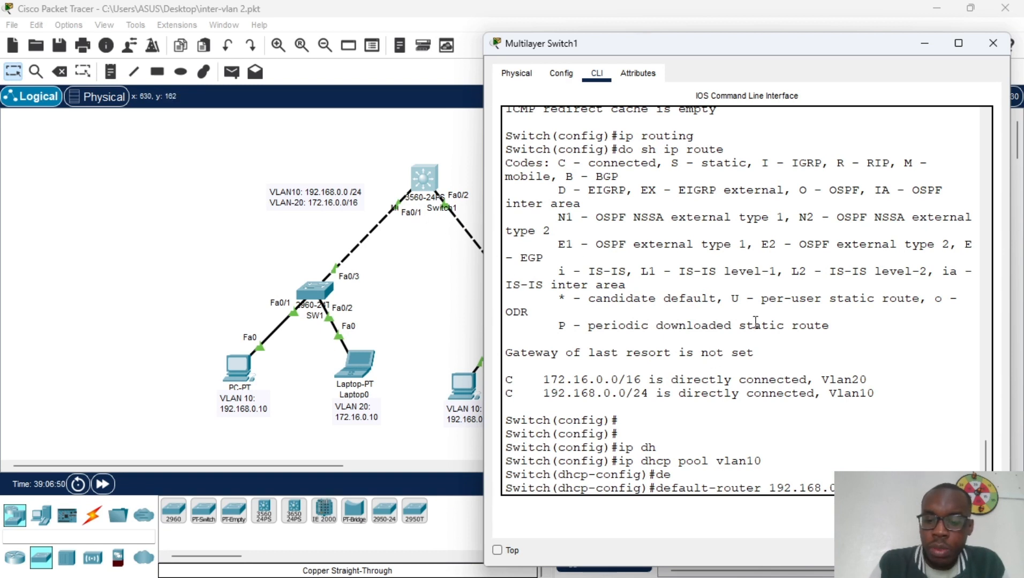
{"action": "key", "text": "Return"}
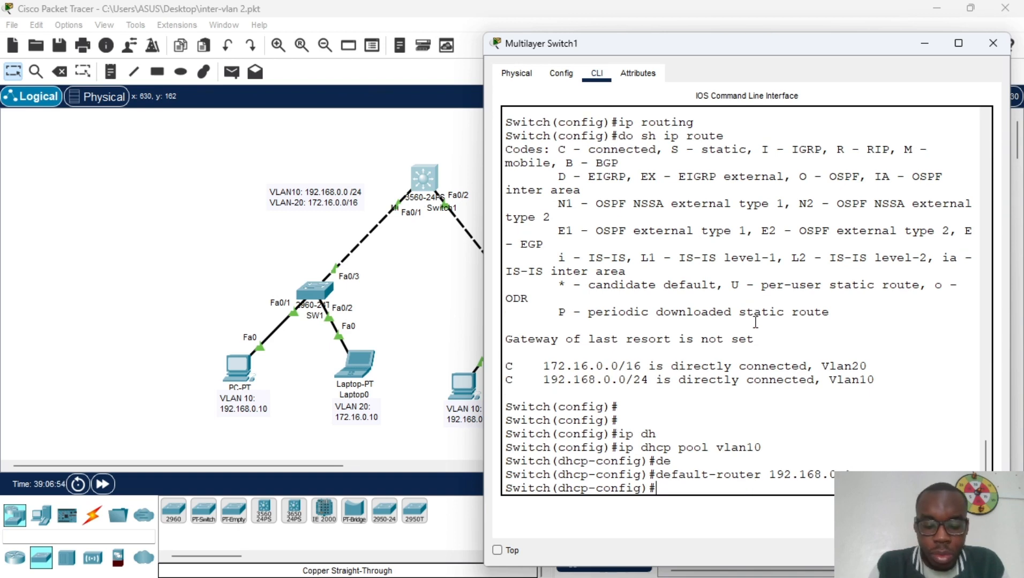
- Assign network 192.168.0.0 with mask 255.255.255.0 to the vlan10 DHCP pool and return to global configuration mode
{"action": "type", "text": "?"}
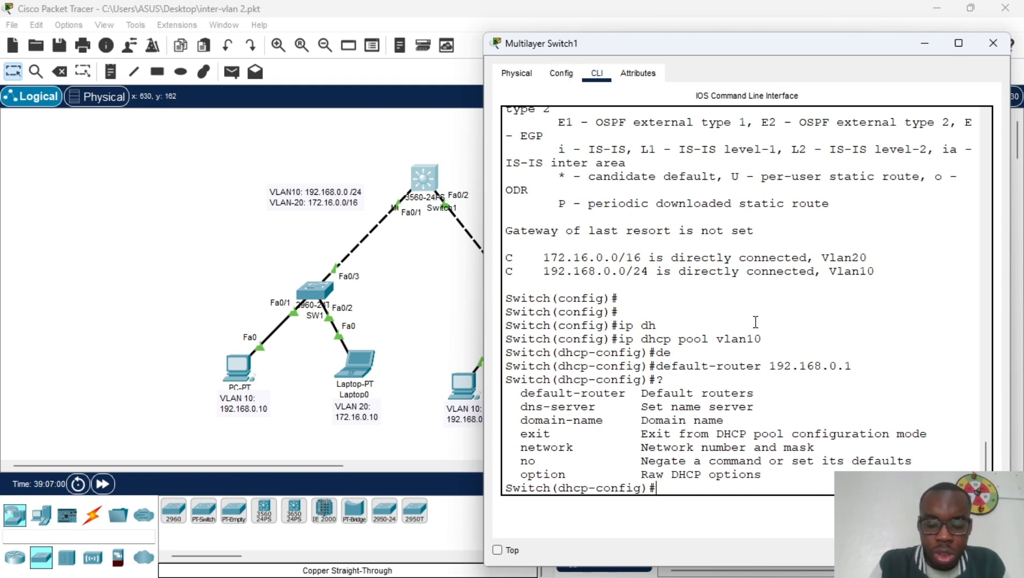
{"action": "type", "text": "net"}
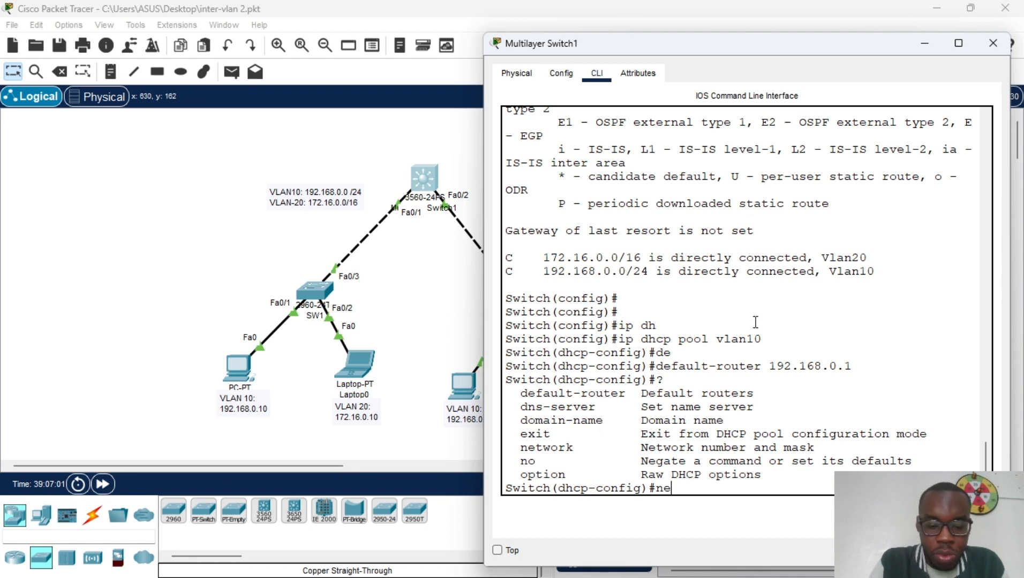
{"action": "key", "text": "Tab"}
{"action": "type", "text": "192."}
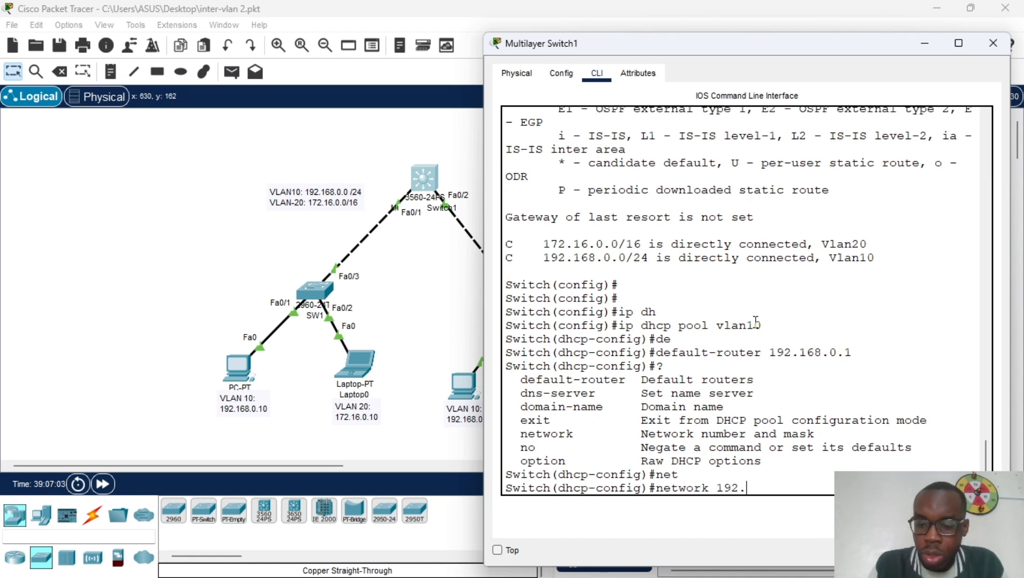
{"action": "type", "text": "168"}
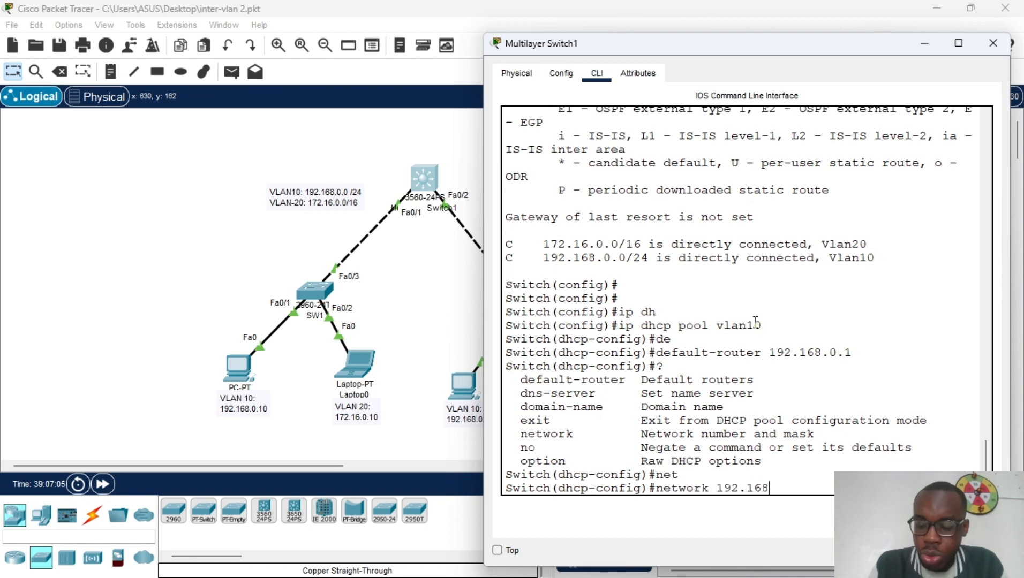
{"action": "type", "text": ".0.0 255."}
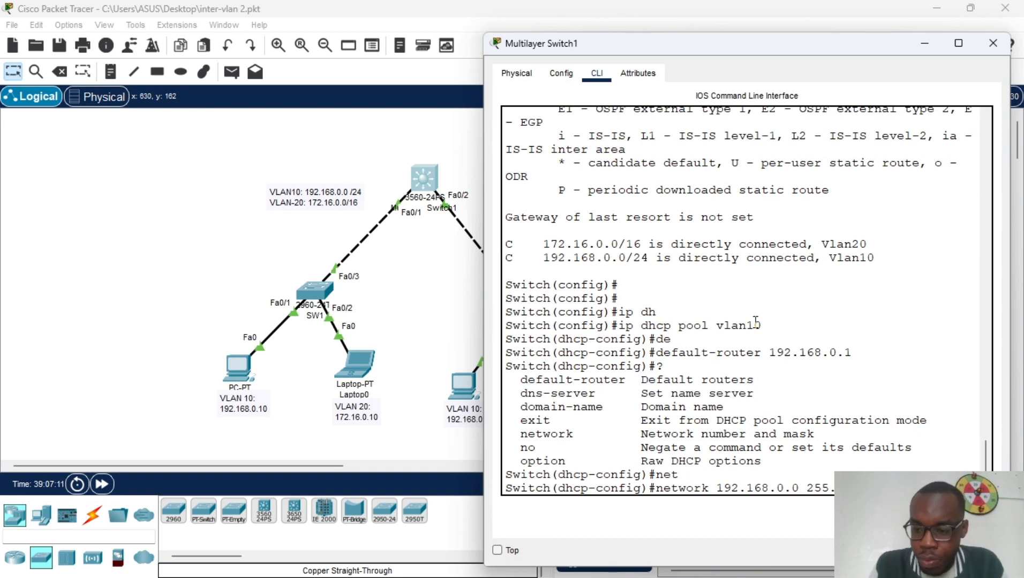
{"action": "key", "text": "Return"}
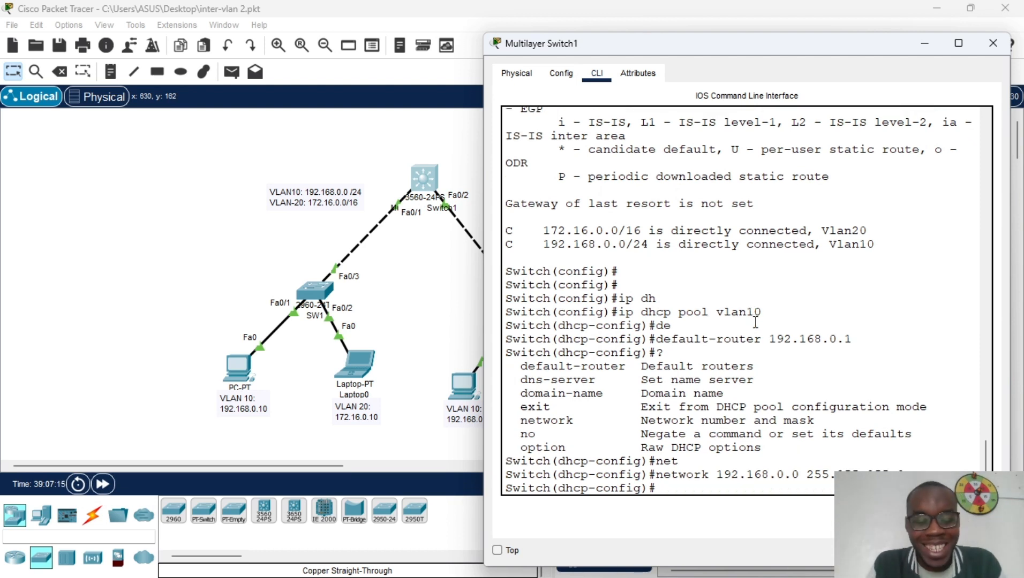
{"action": "type", "text": "ex"}
{"action": "key", "text": "Return"}
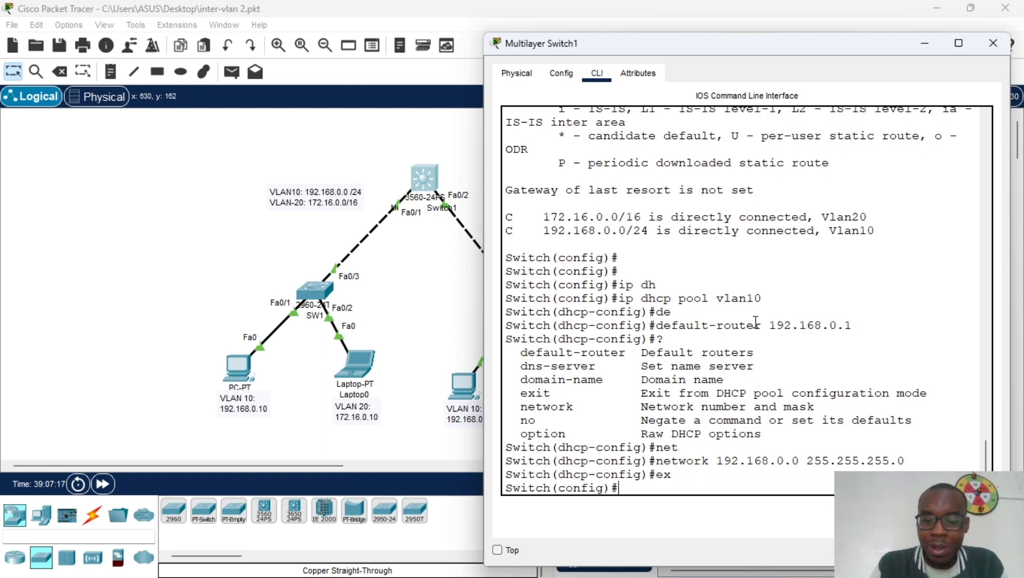
- Create a second DHCP pool named vlan20 on the multilayer switch
{"action": "type", "text": "ip"}
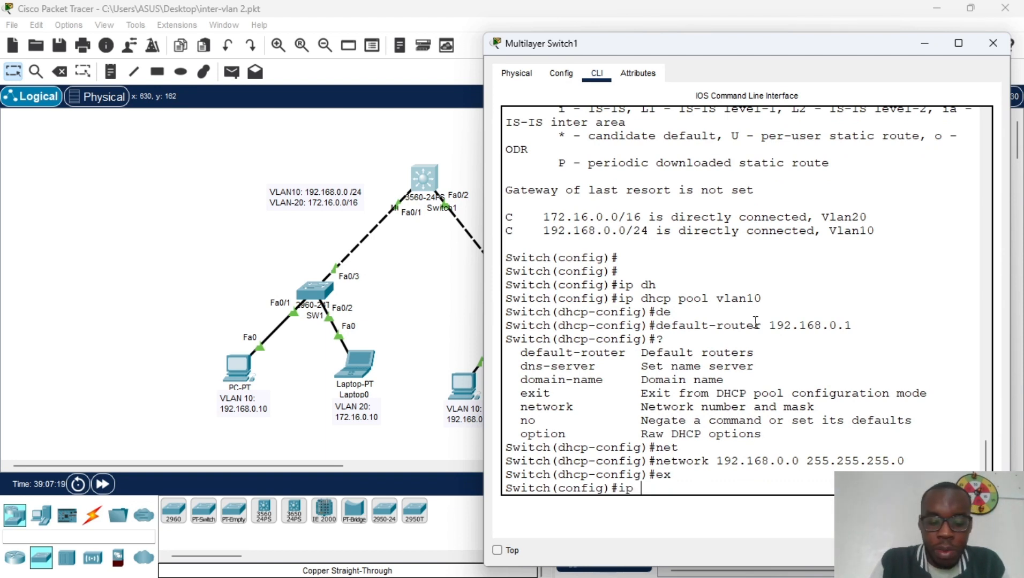
{"action": "type", "text": " dh"}
{"action": "key", "text": "Tab"}
{"action": "type", "text": "p"}
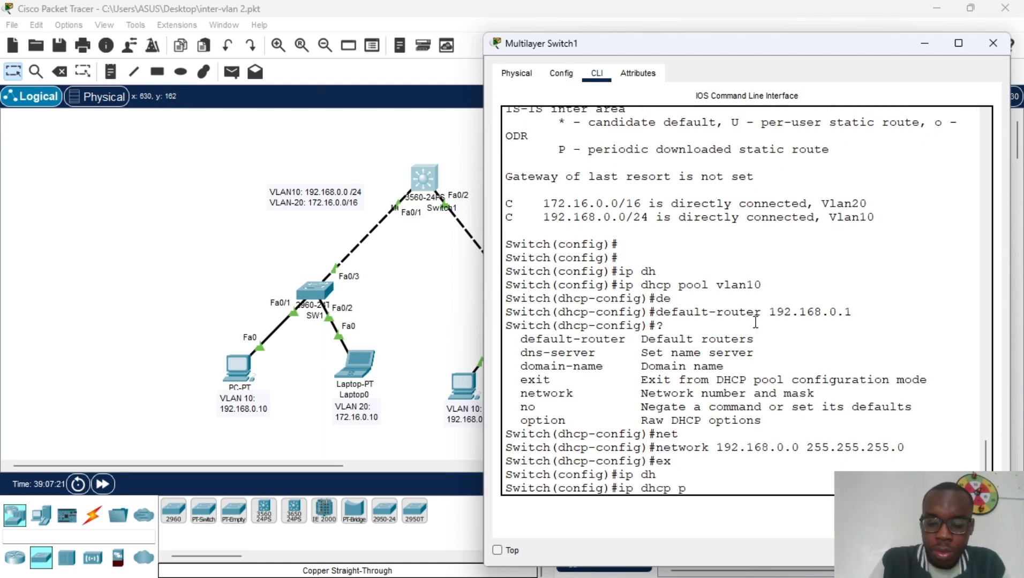
{"action": "type", "text": "po"}
{"action": "key", "text": "BackSpace"}
{"action": "key", "text": "BackSpace"}
{"action": "type", "text": "oo"}
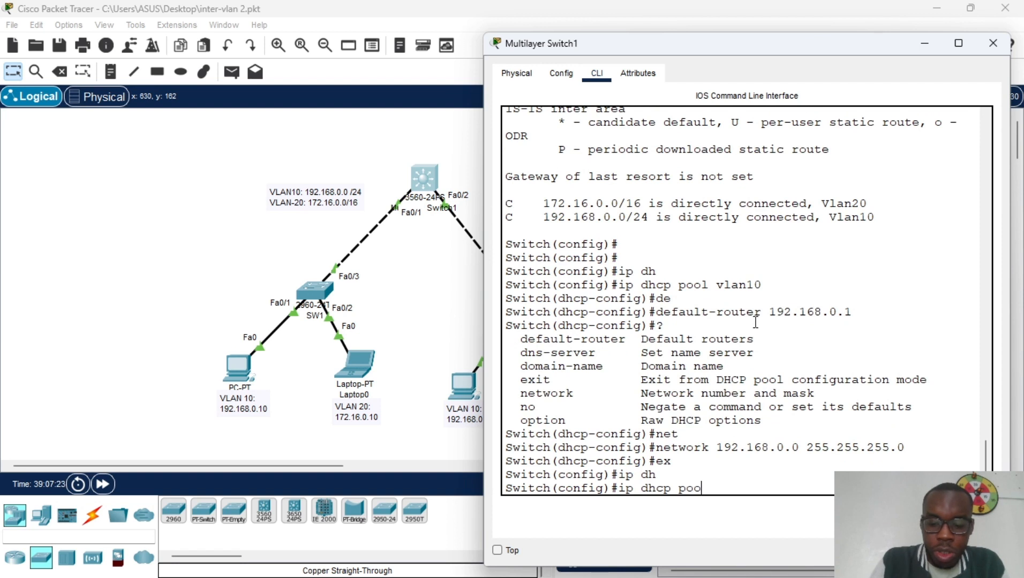
{"action": "type", "text": "l vlan"}
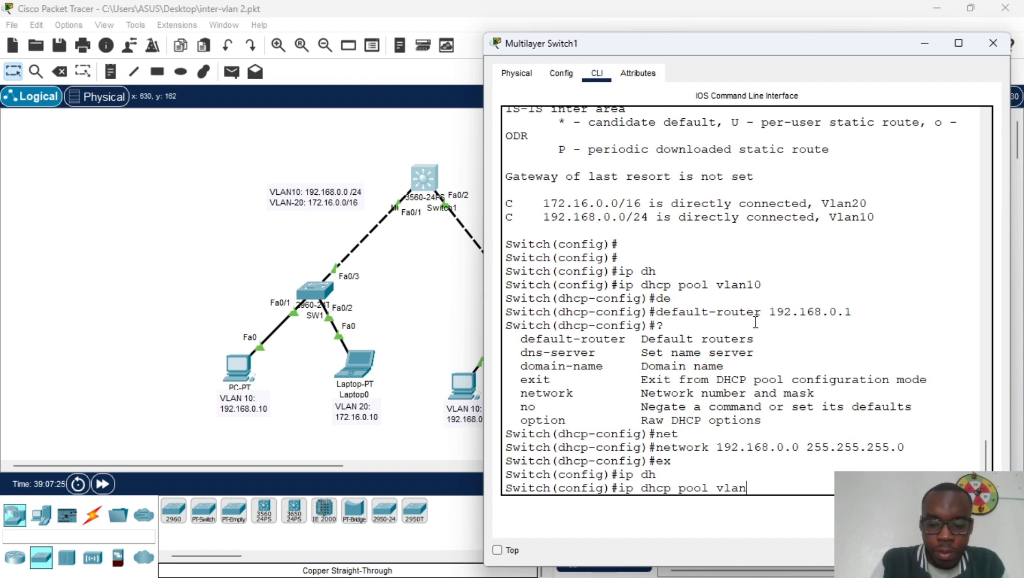
{"action": "type", "text": "20"}
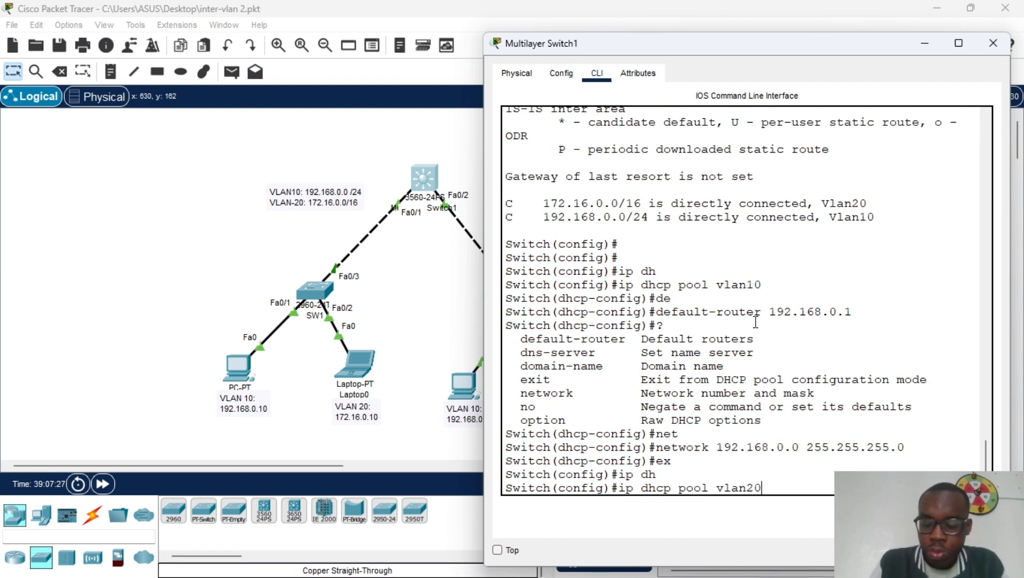
{"action": "key", "text": "Return"}
- Assign network 172.16.0.0 with mask 255.255.0.0 to the vlan20 DHCP pool
{"action": "type", "text": "ne"}
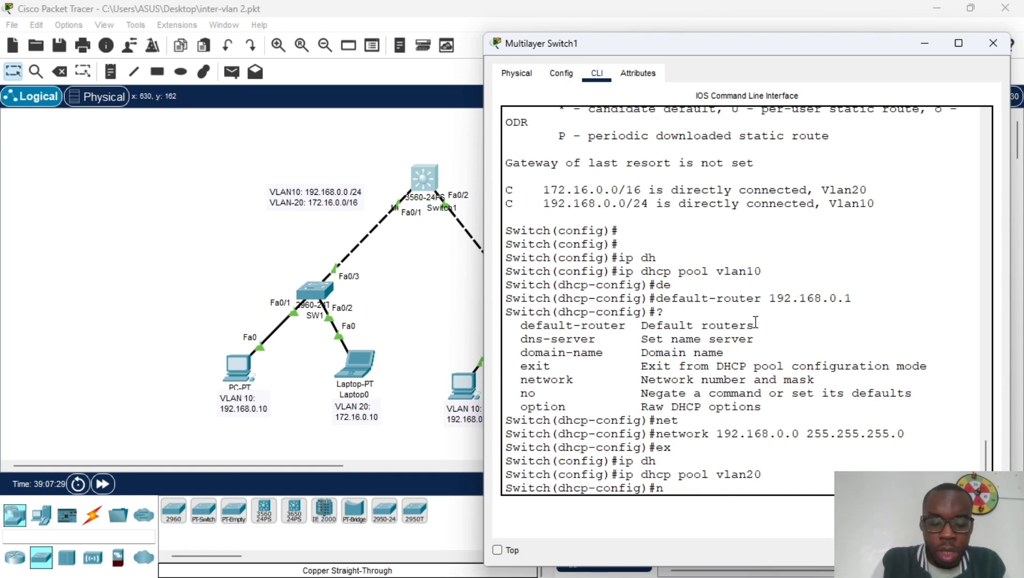
{"action": "key", "text": "Tab"}
{"action": "type", "text": "17"}
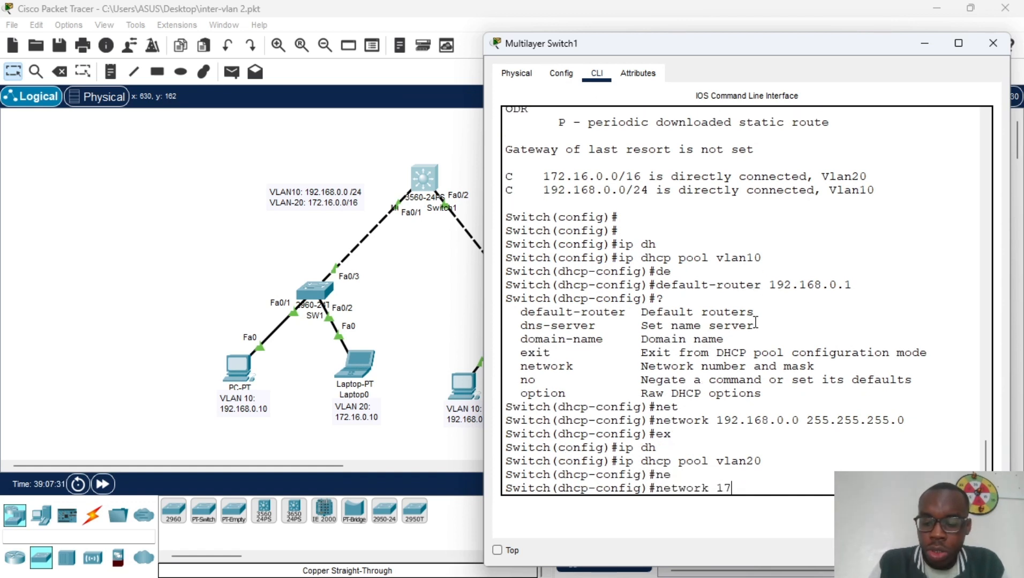
{"action": "type", "text": "2.1"}
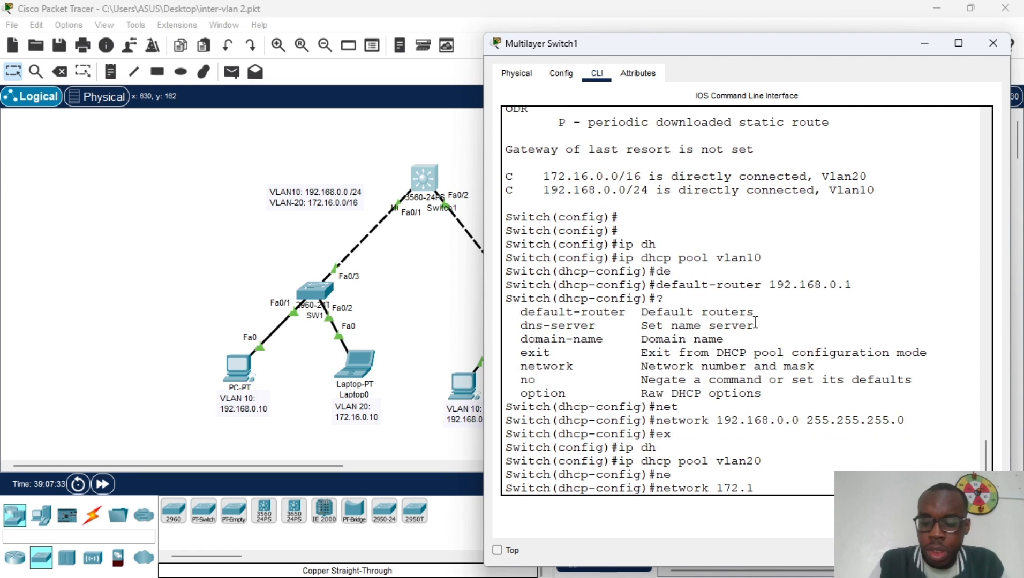
{"action": "type", "text": "6.0.0 255.2"}
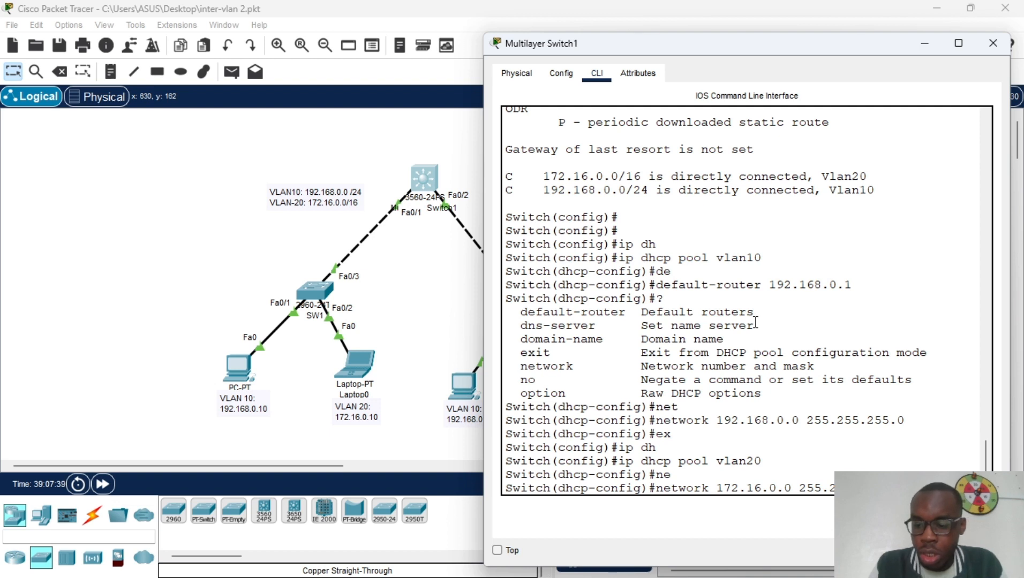
{"action": "key", "text": "Return"}
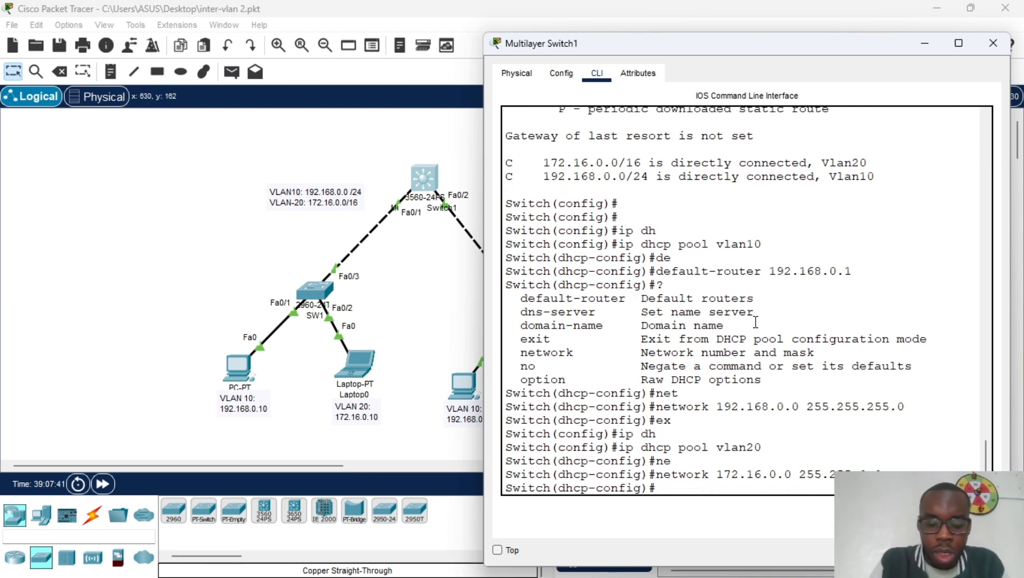
- Set the vlan20 DHCP pool's default router to 172.16.0.1
{"action": "type", "text": "de"}
{"action": "key", "text": "Tab"}
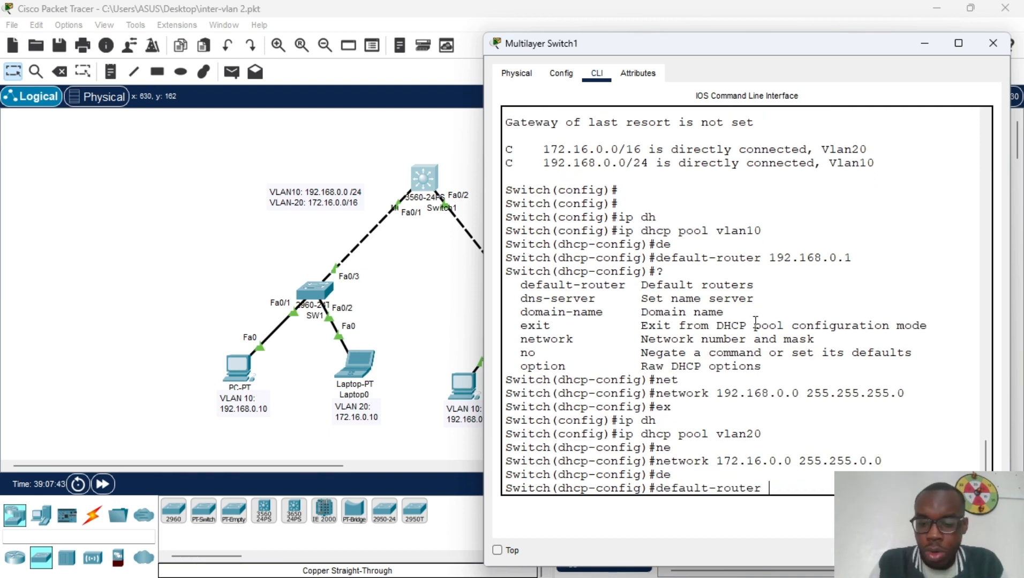
{"action": "type", "text": "172."}
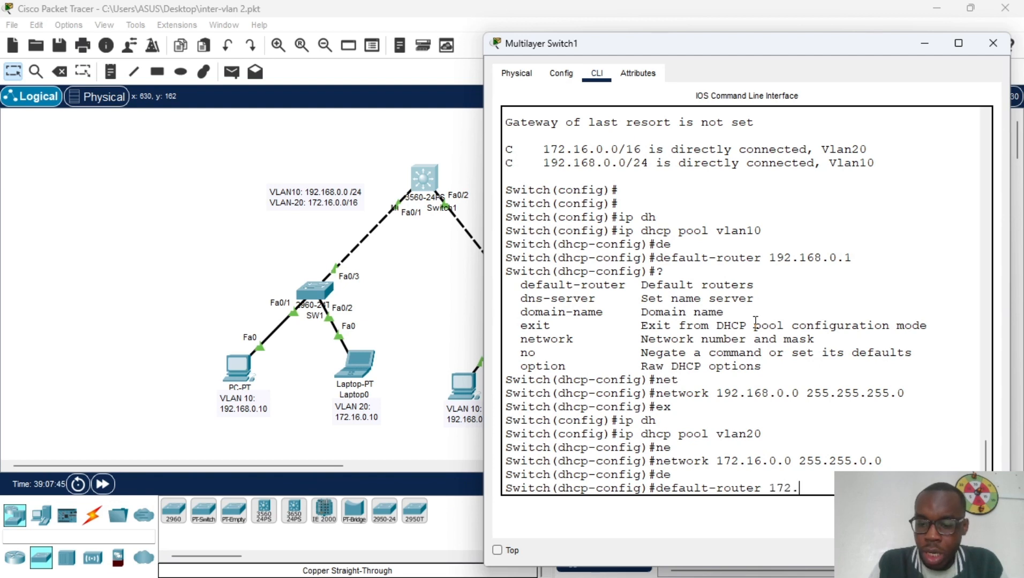
{"action": "type", "text": "1"}
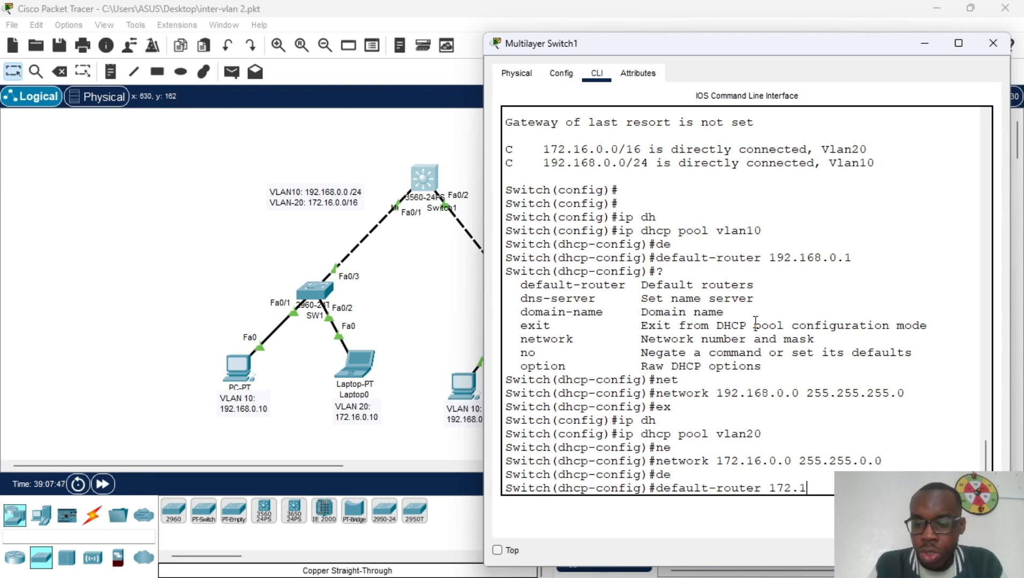
{"action": "type", "text": "6.0."}
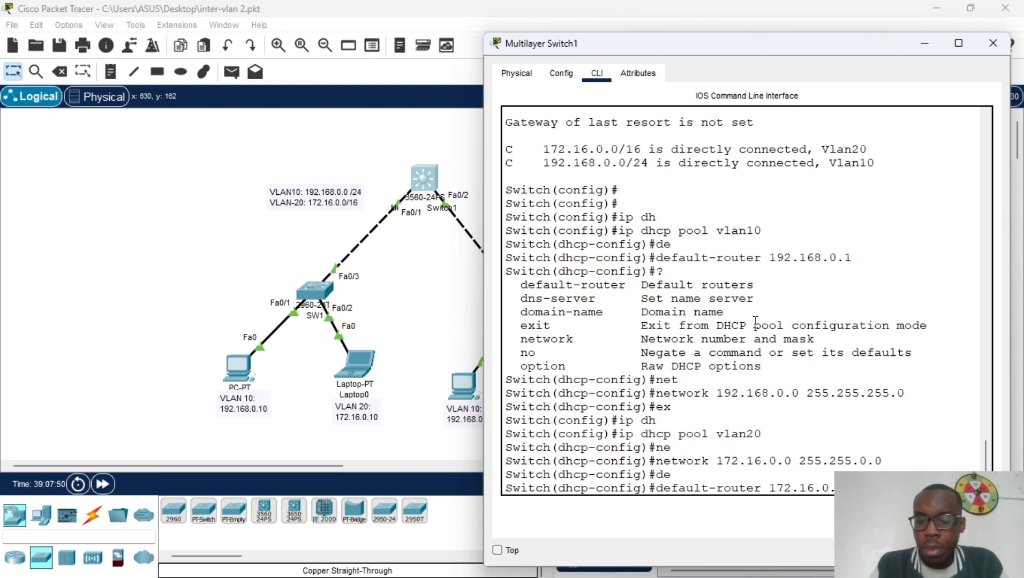
{"action": "type", "text": "1"}
{"action": "key", "text": "Return"}
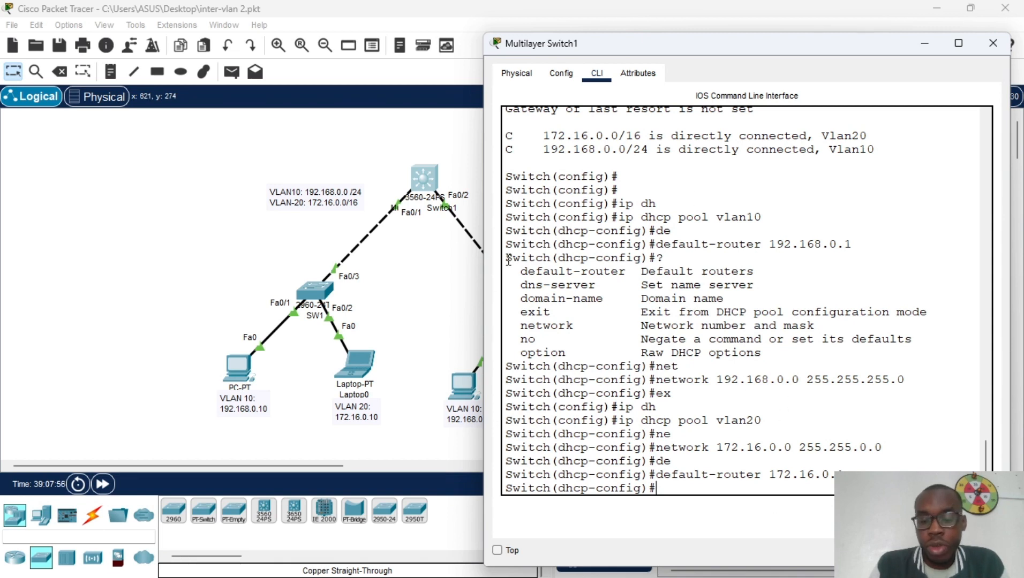
- Set the vlan20 DHCP pool's DNS server to 8.8.8.8 and leave the pool configuration, closing the multilayer switch's window
{"action": "type", "text": "dn"}
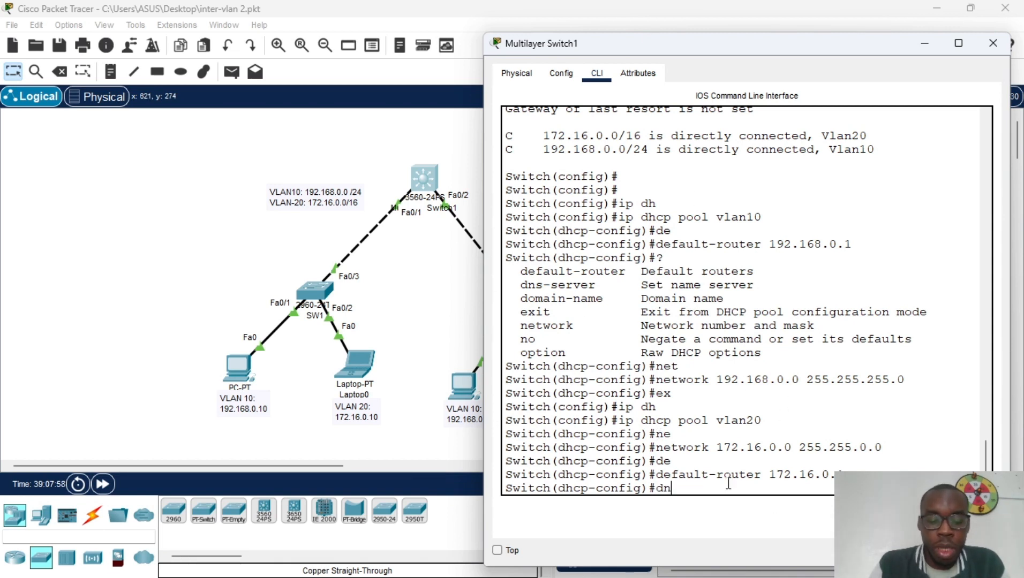
{"action": "key", "text": "Tab"}
{"action": "type", "text": "8"}
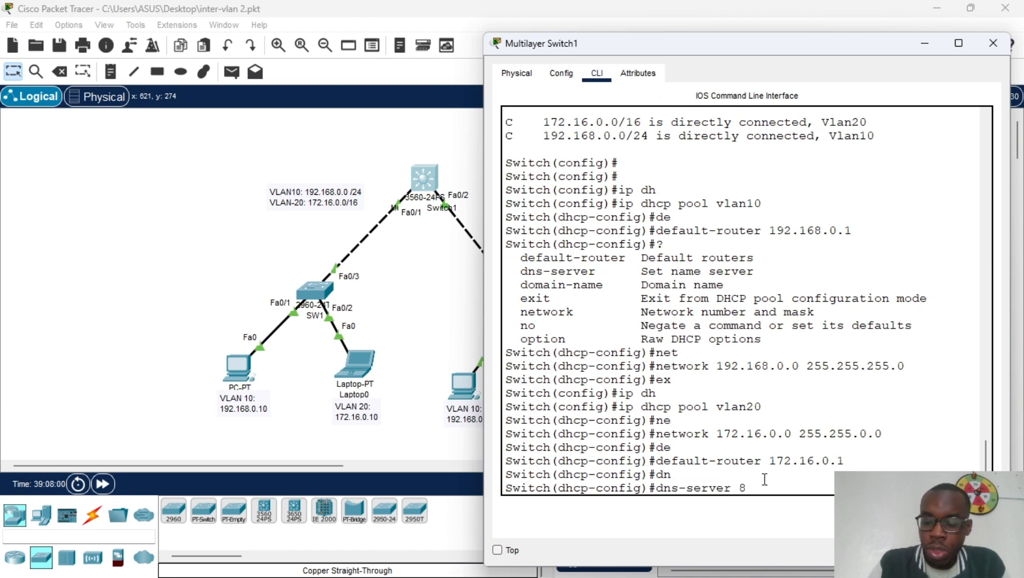
{"action": "type", "text": ".8.8.8"}
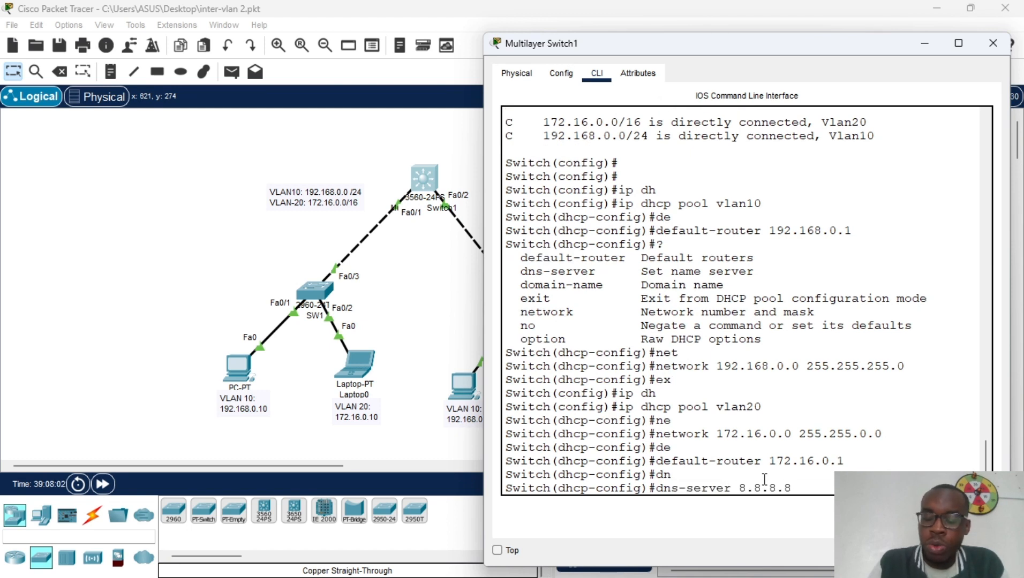
{"action": "key", "text": "Return"}
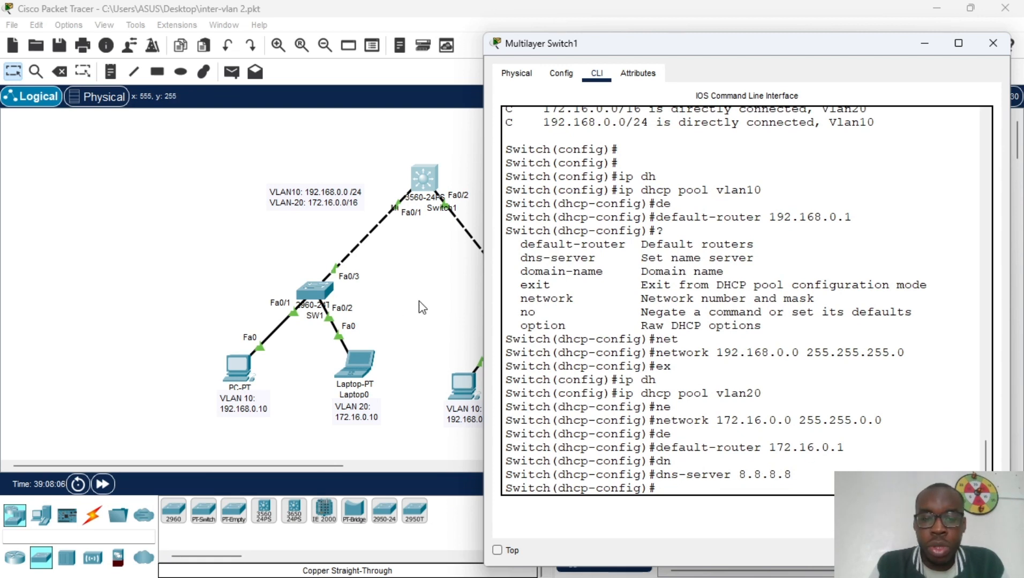
{"action": "key", "text": "Return"}
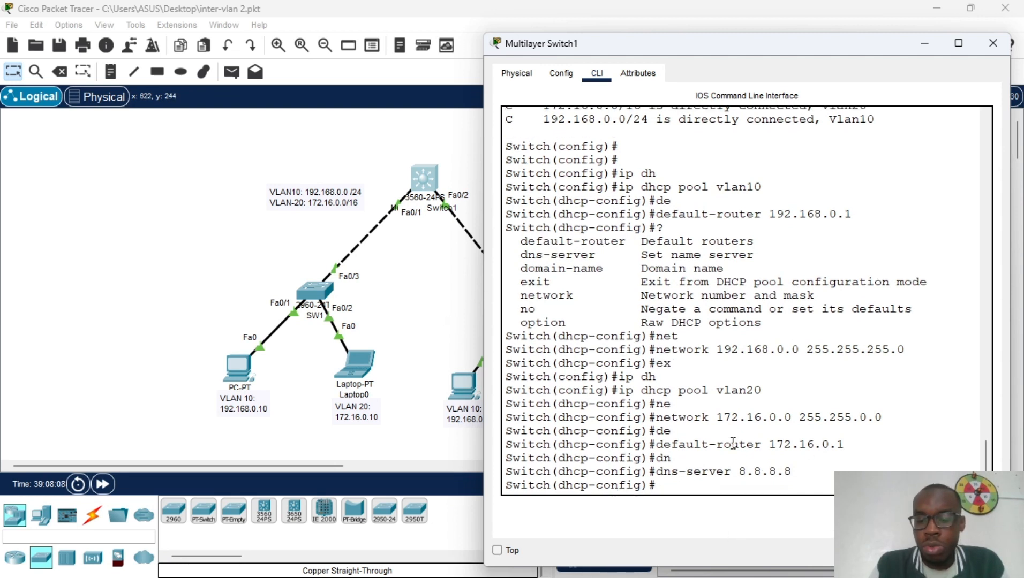
{"action": "type", "text": "ex"}
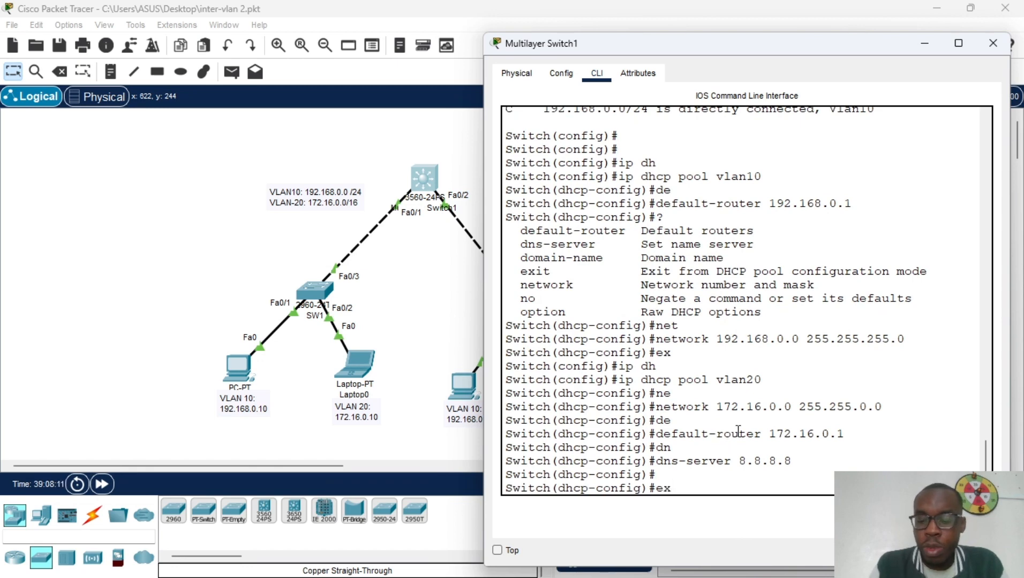
{"action": "key", "text": "Return"}
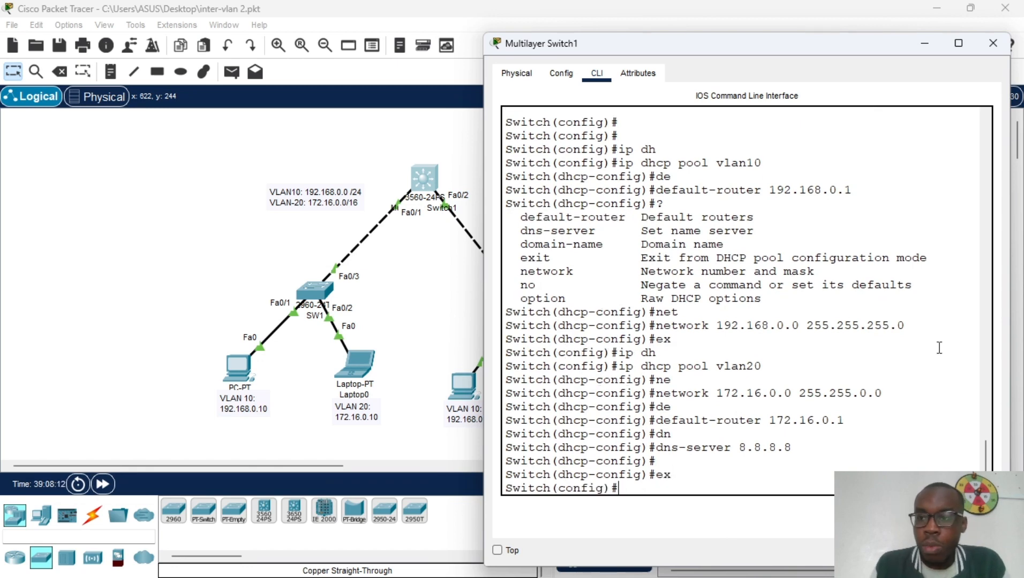
{"action": "left_click", "coordinate": [993, 43]}
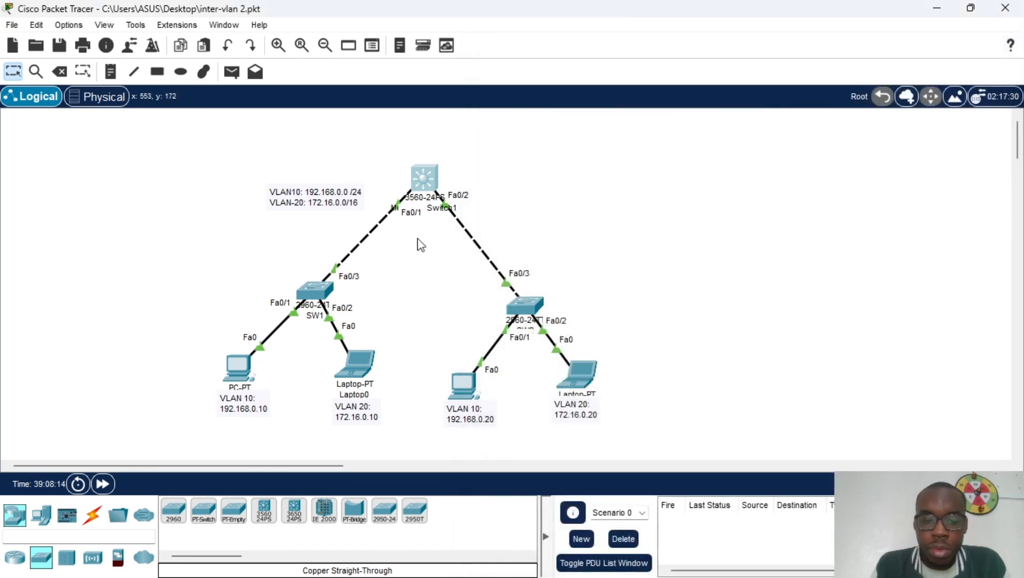
- Check the IPv4 address, gateway and DNS server assigned by DHCP in PC0's IP configuration
{"action": "left_click", "coordinate": [246, 373]}
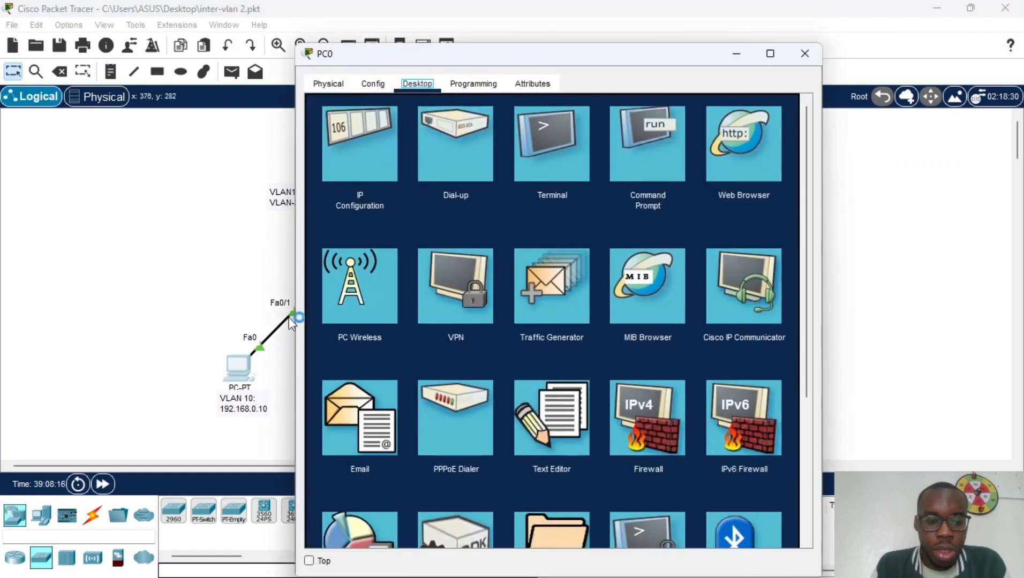
{"action": "left_click", "coordinate": [373, 163]}
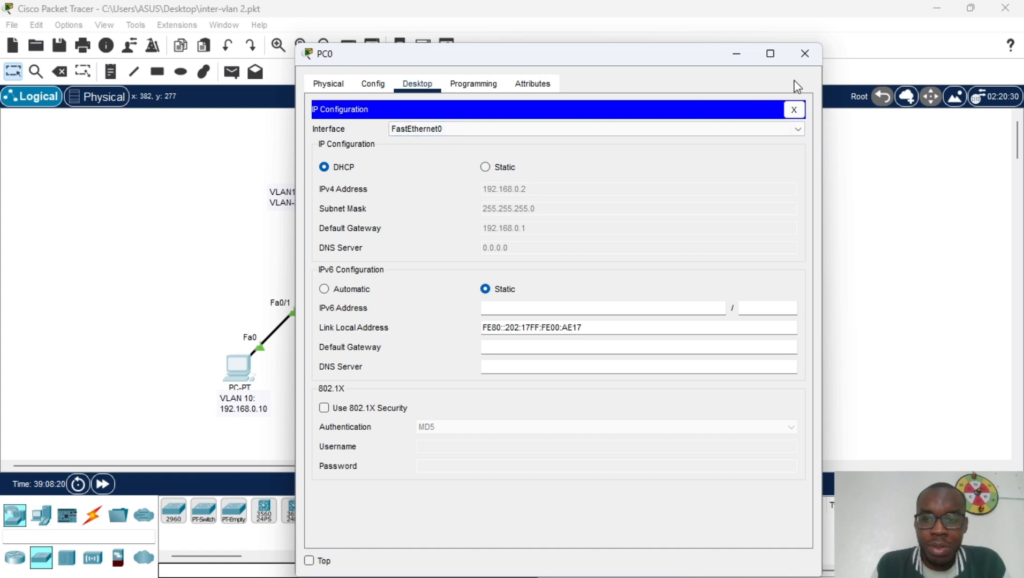
{"action": "left_click", "coordinate": [803, 53]}
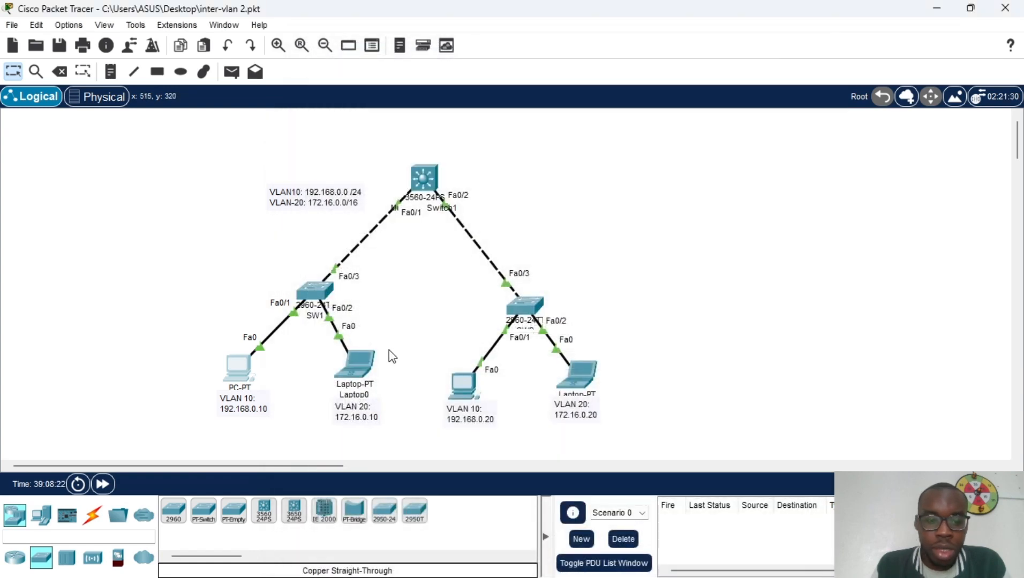
- Renew Laptop0's DHCP lease by switching its IPv4 configuration to static and back to DHCP
{"action": "left_click", "coordinate": [355, 365]}
{"action": "left_click", "coordinate": [371, 232]}
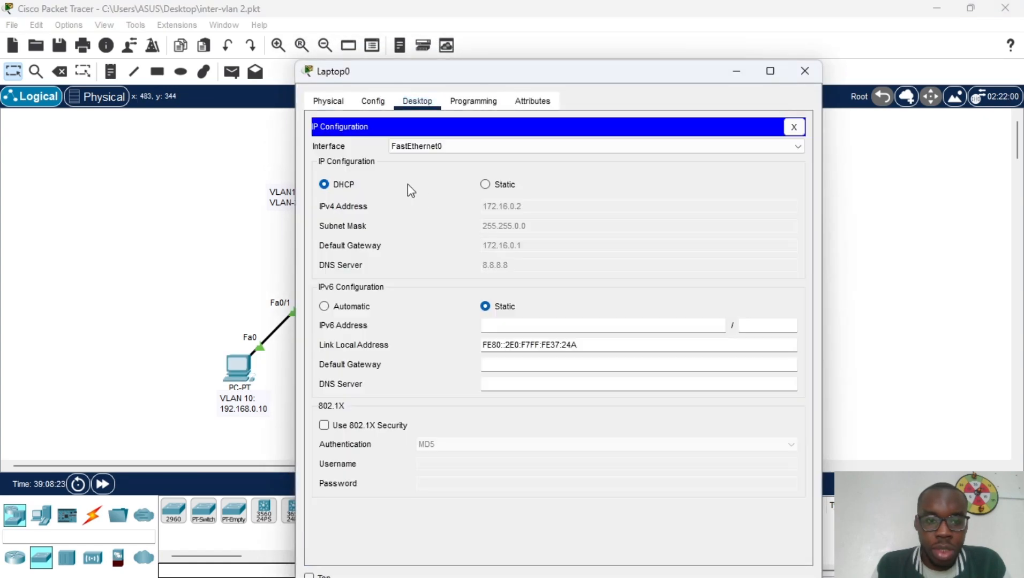
{"action": "left_click", "coordinate": [488, 186]}
{"action": "left_click", "coordinate": [325, 185]}
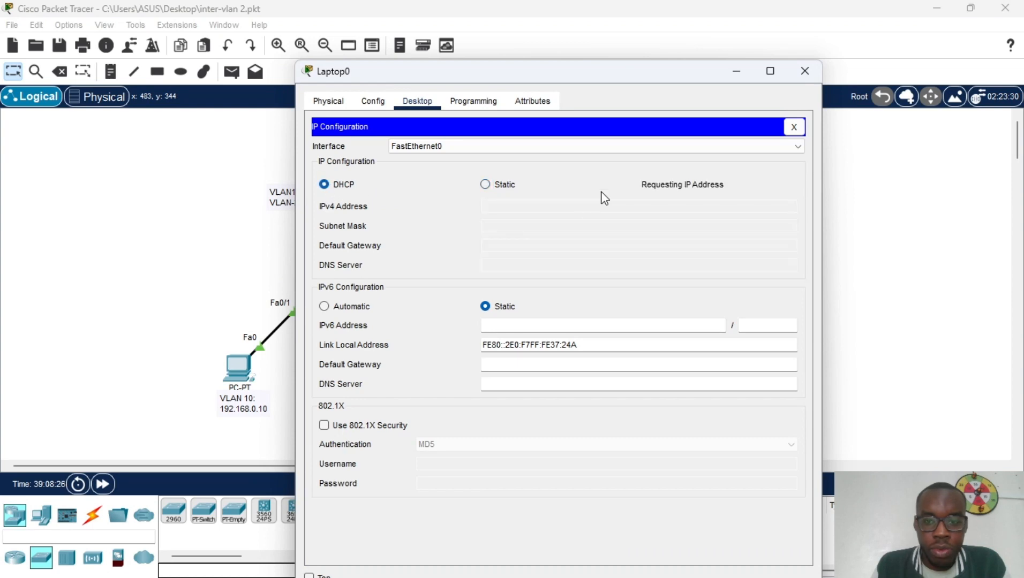
{"action": "left_click", "coordinate": [804, 71]}
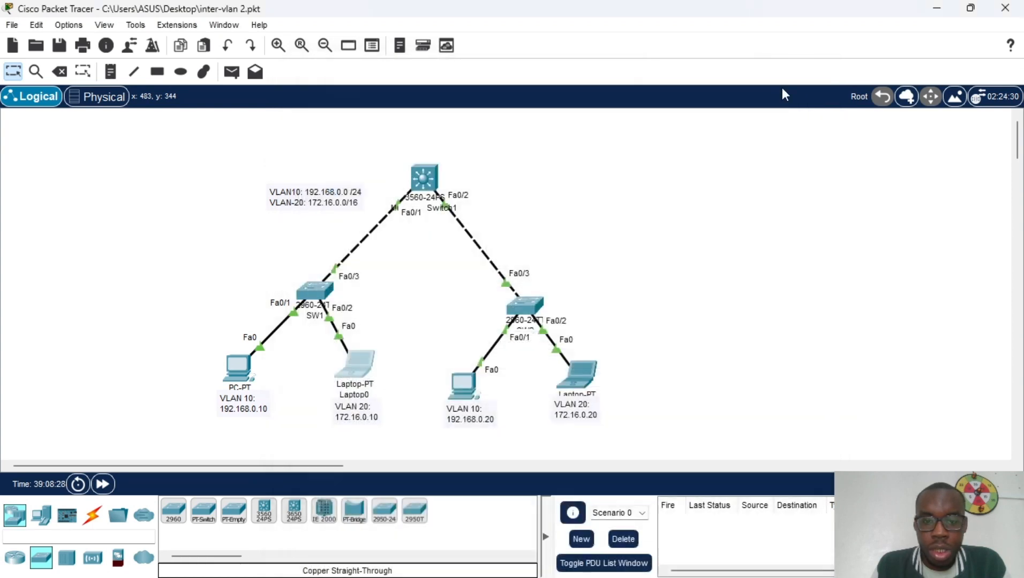
- Check the IPv4 address and default gateway assigned by DHCP in PC1's IP configuration
{"action": "left_click", "coordinate": [464, 383]}
{"action": "left_click", "coordinate": [399, 169]}
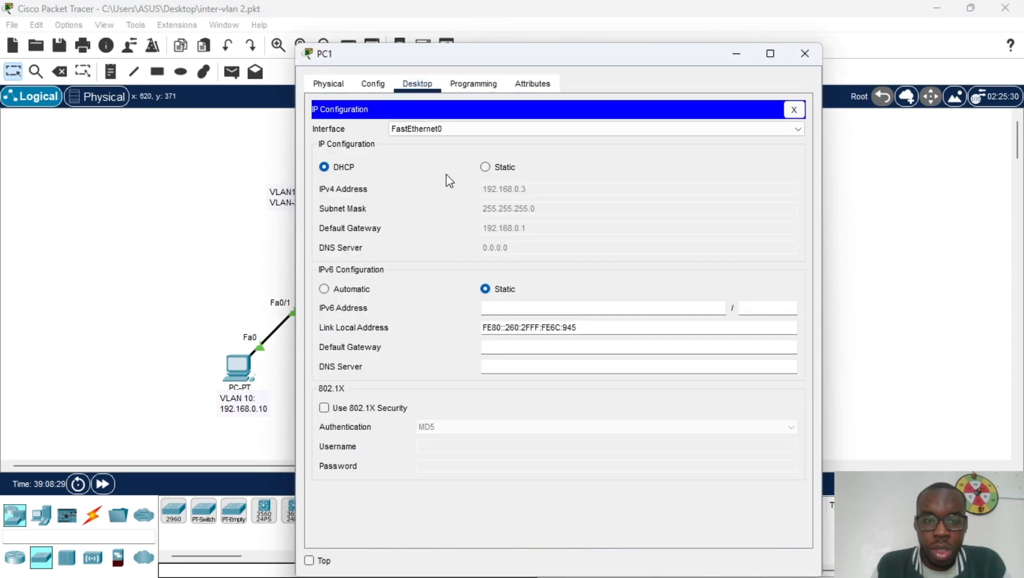
{"action": "left_click", "coordinate": [803, 53]}
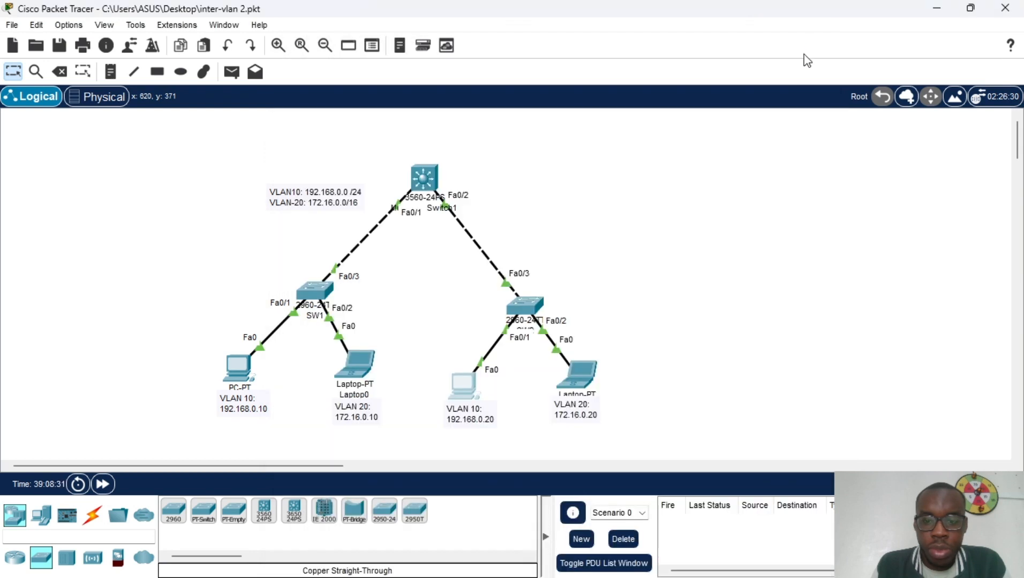
- Test connectivity within VLAN 10 with a simple PDU from PC0 to PC1, and delete the scenario's result
{"action": "scroll", "coordinate": [601, 279], "scroll_direction": "down", "scroll_amount": 1}
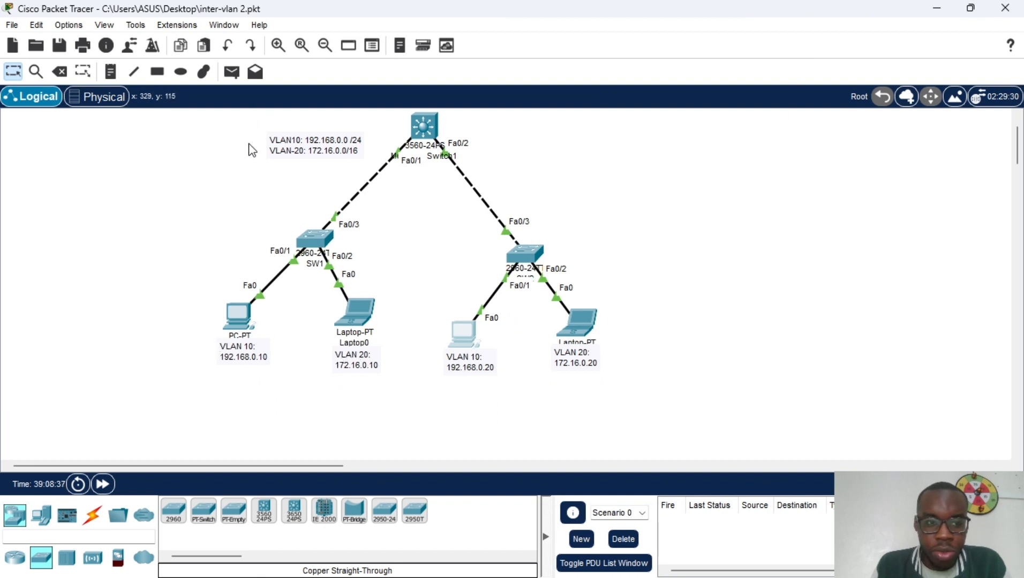
{"action": "left_click", "coordinate": [231, 71]}
{"action": "left_click", "coordinate": [239, 315]}
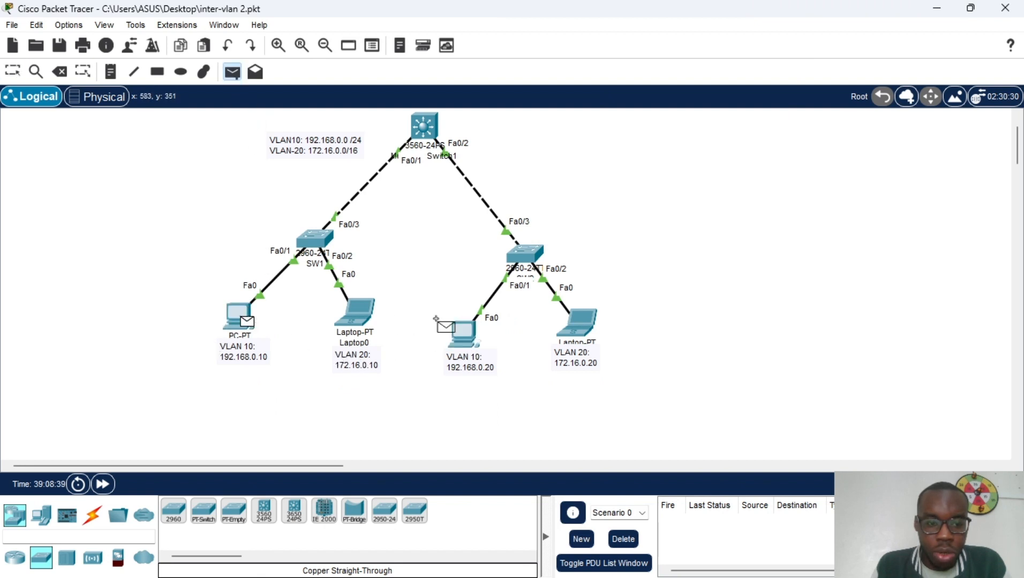
{"action": "left_click", "coordinate": [463, 333]}
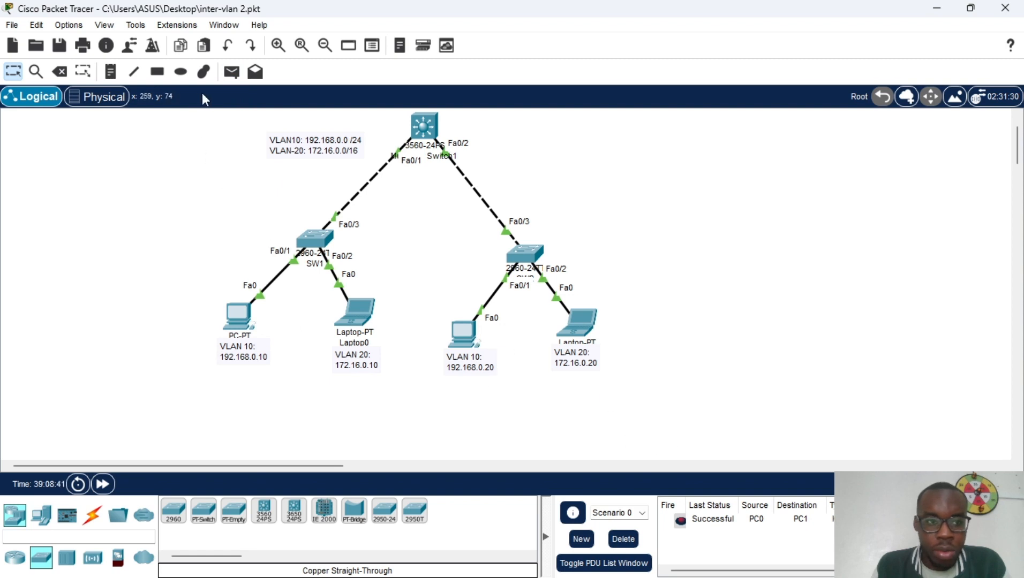
{"action": "left_click", "coordinate": [622, 540]}
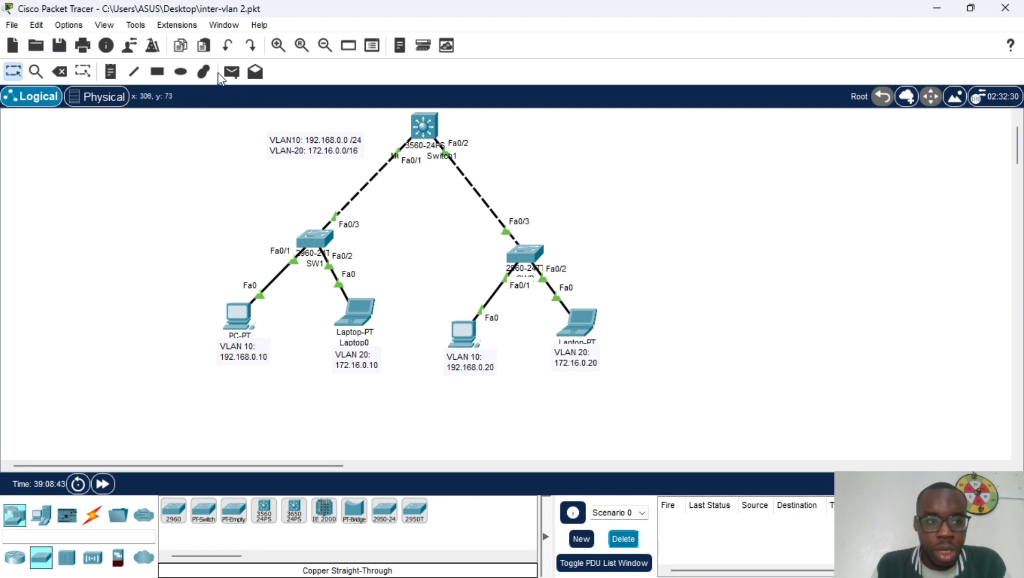
- Test inter-VLAN connectivity with a simple PDU from PC0 to Laptop0 and fire it again
{"action": "left_click", "coordinate": [232, 71]}
{"action": "left_click", "coordinate": [239, 316]}
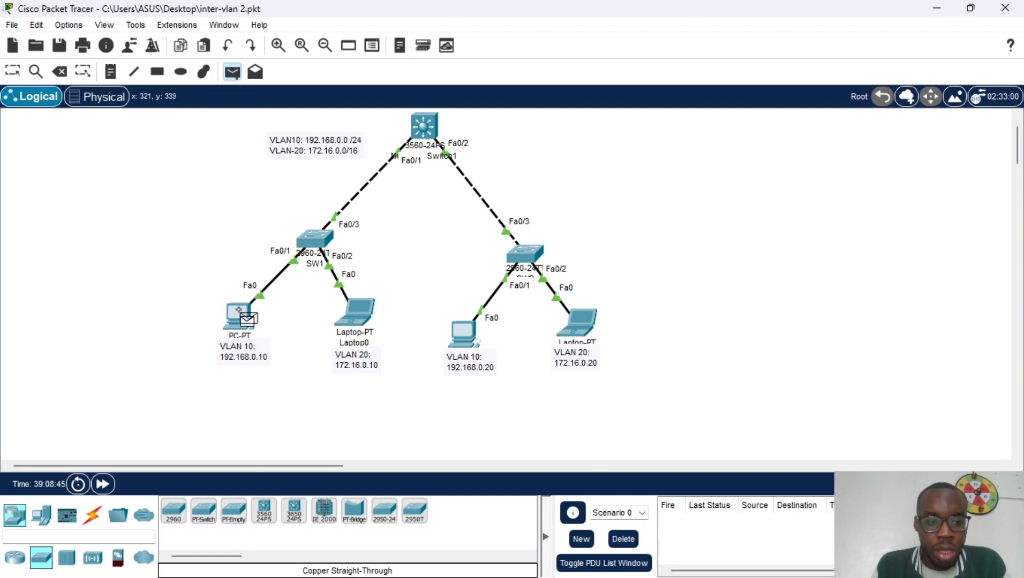
{"action": "left_click", "coordinate": [347, 320]}
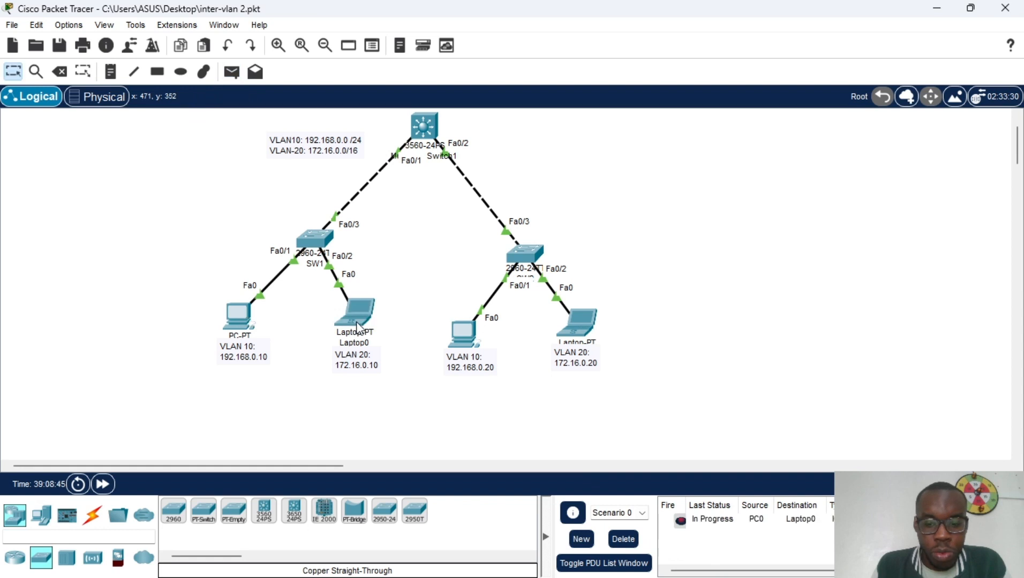
{"action": "double_click", "coordinate": [680, 521]}
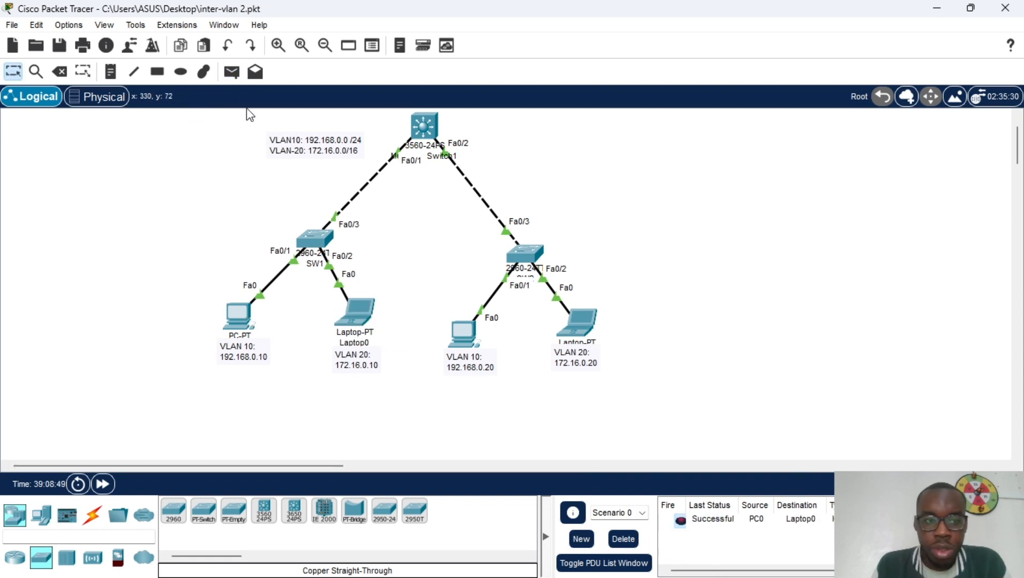
- Test inter-VLAN connectivity across the switches with a simple PDU from PC0 to Laptop1 and fire it again
{"action": "left_click", "coordinate": [232, 73]}
{"action": "left_click", "coordinate": [239, 316]}
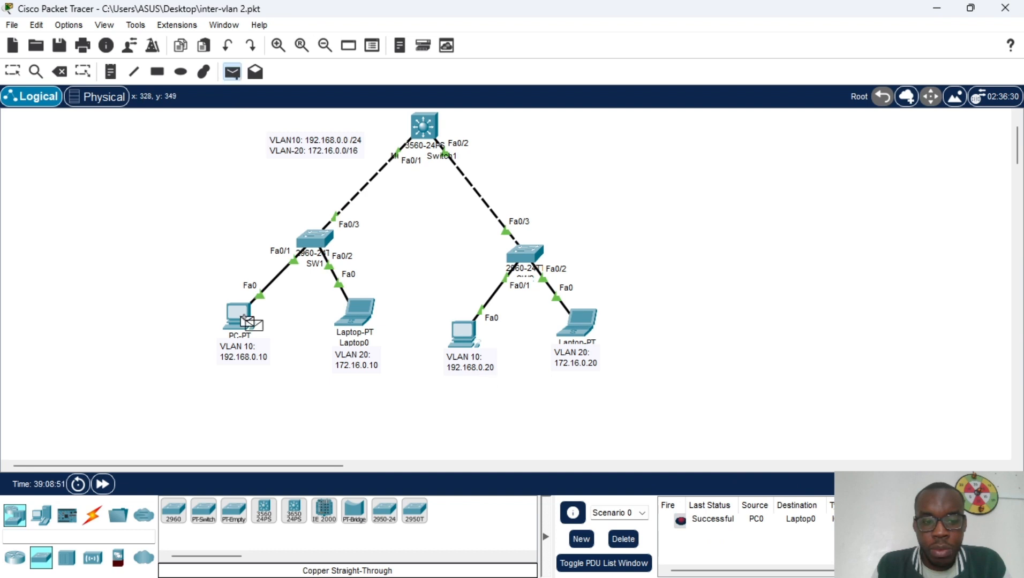
{"action": "left_click", "coordinate": [574, 322]}
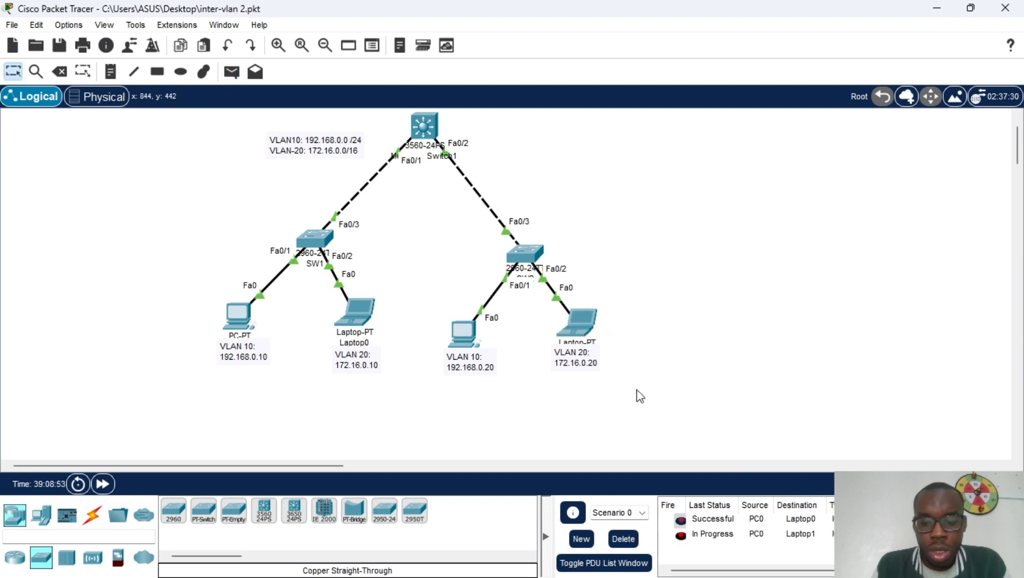
{"action": "left_click", "coordinate": [680, 537]}
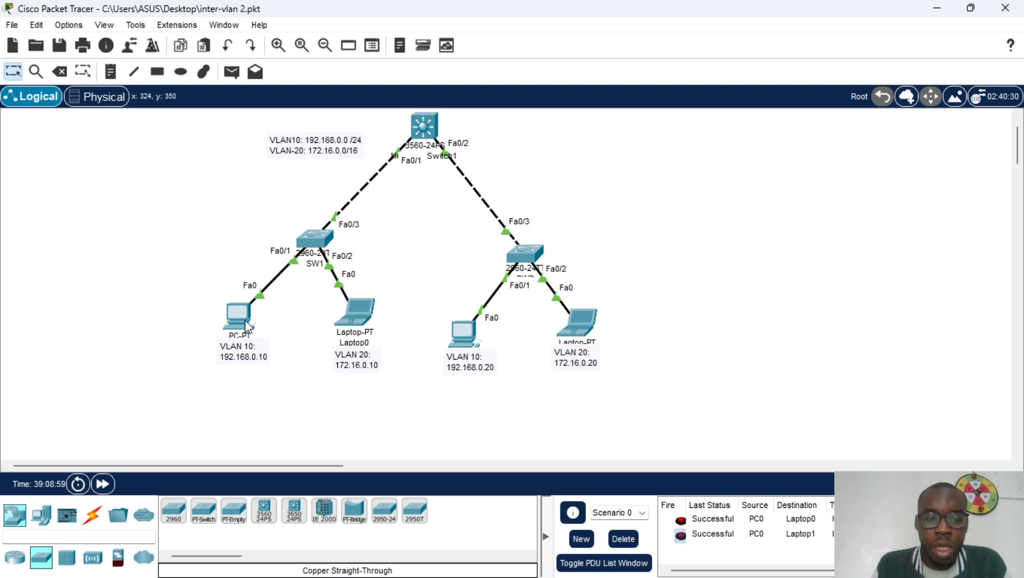
- Open the command prompt on PC0
{"action": "left_click", "coordinate": [247, 325]}
{"action": "left_click", "coordinate": [659, 153]}
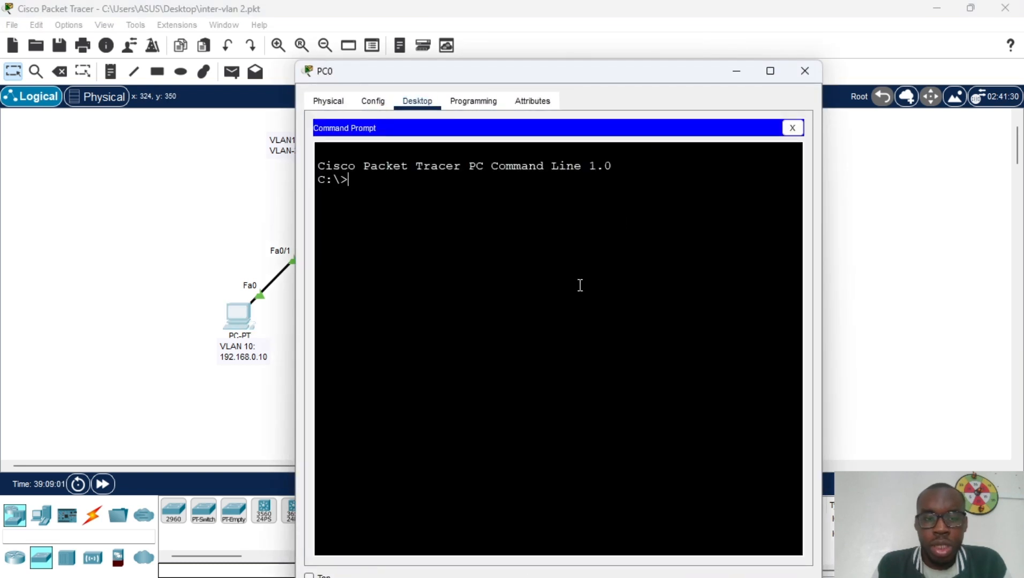
{"action": "type", "text": "ping"}
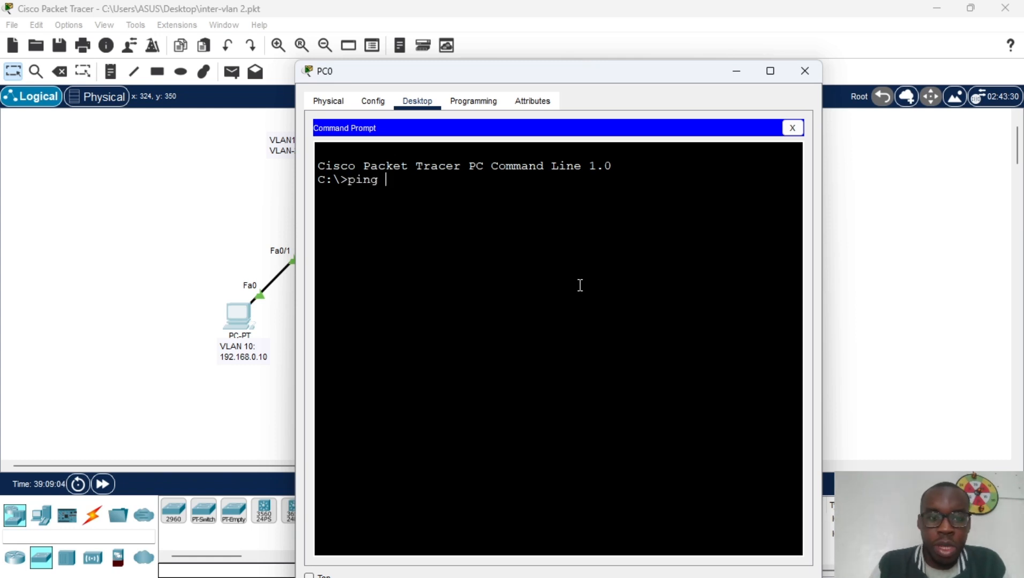
{"action": "key", "text": "BackSpace"}
{"action": "key", "text": "BackSpace"}
{"action": "key", "text": "BackSpace"}
{"action": "key", "text": "BackSpace"}
{"action": "key", "text": "BackSpace"}
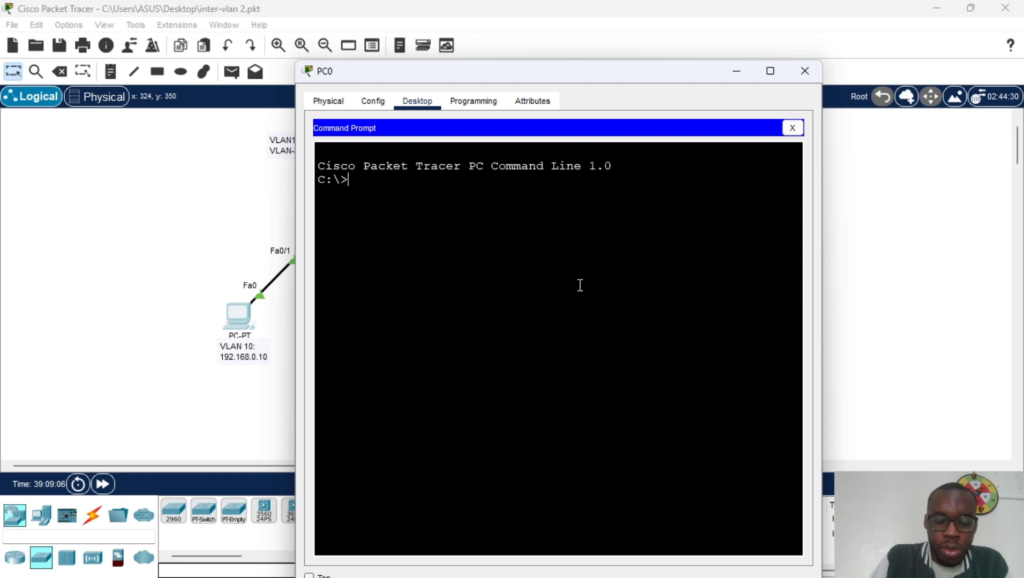
- Run ipconfig on PC0 and examine its IPv4 address and default gateway, closing the PC's window when done
{"action": "type", "text": "ipconfig"}
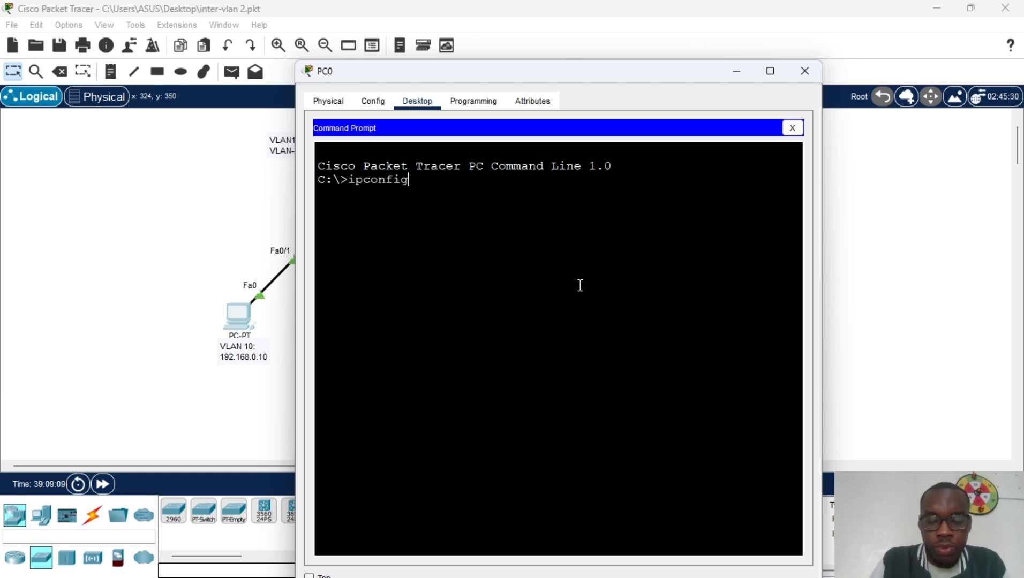
{"action": "key", "text": "Return"}
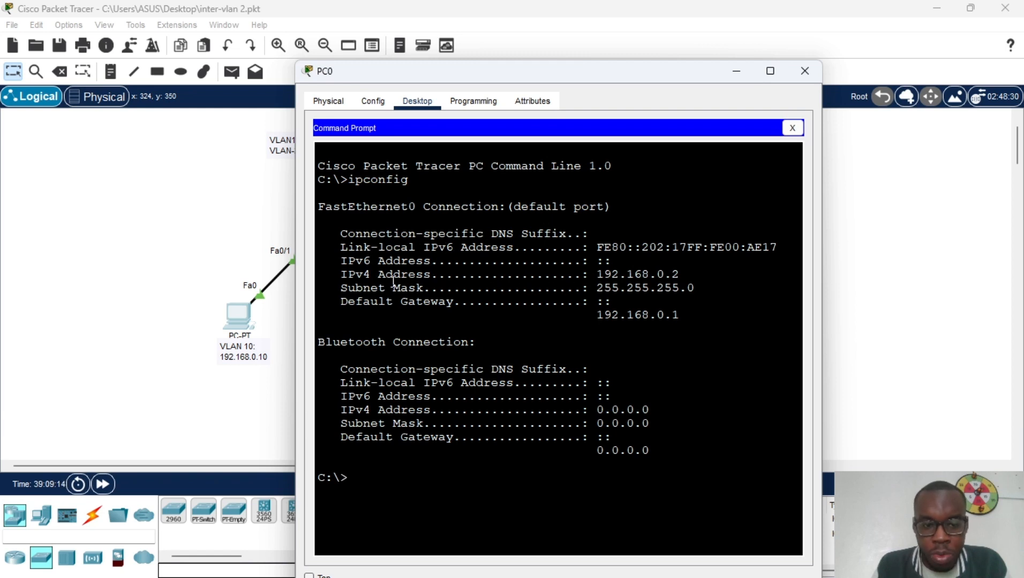
{"action": "left_click_drag", "start_coordinate": [378, 279], "coordinate": [692, 279]}
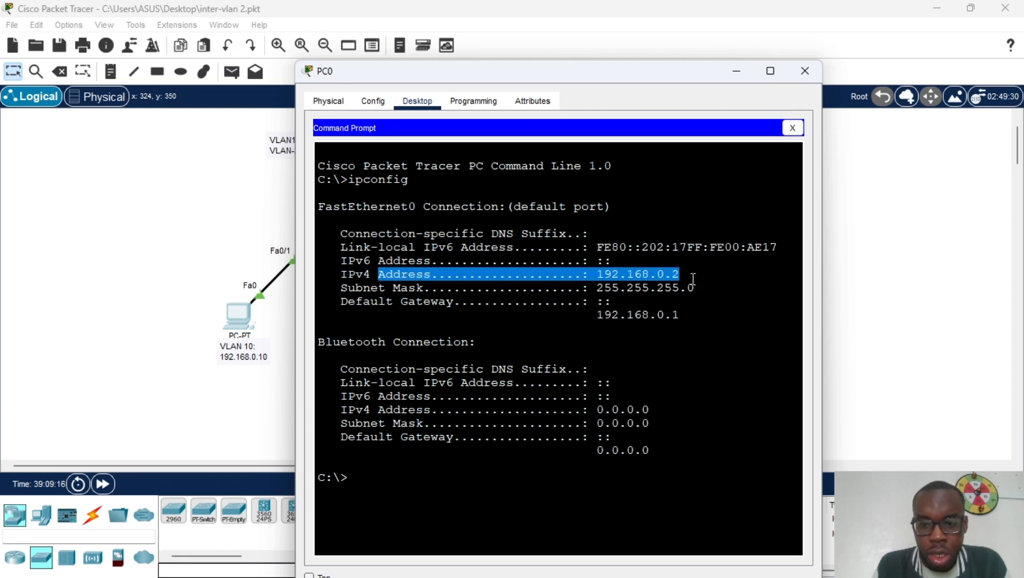
{"action": "left_click", "coordinate": [568, 323]}
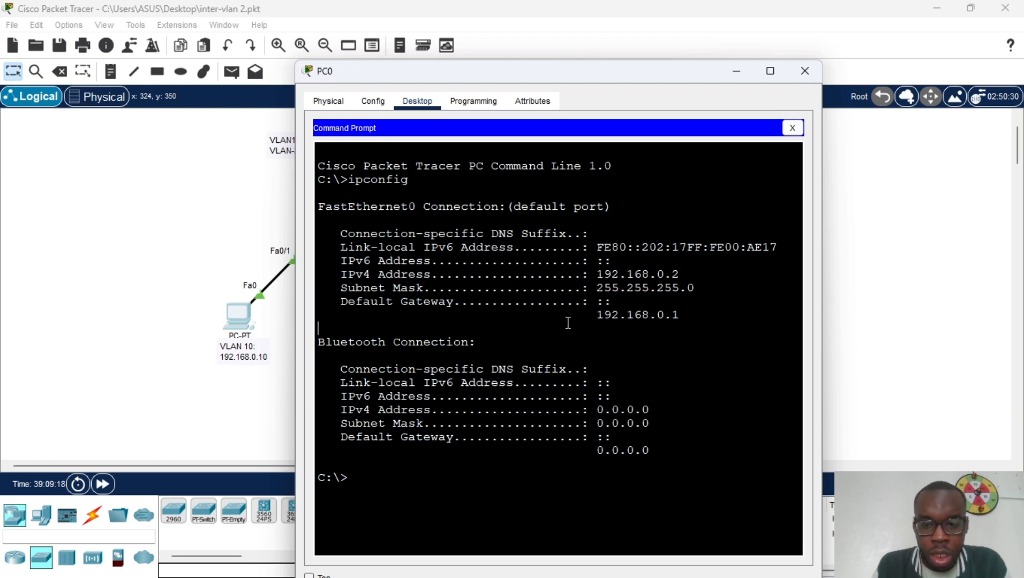
{"action": "left_click_drag", "start_coordinate": [679, 316], "coordinate": [701, 299]}
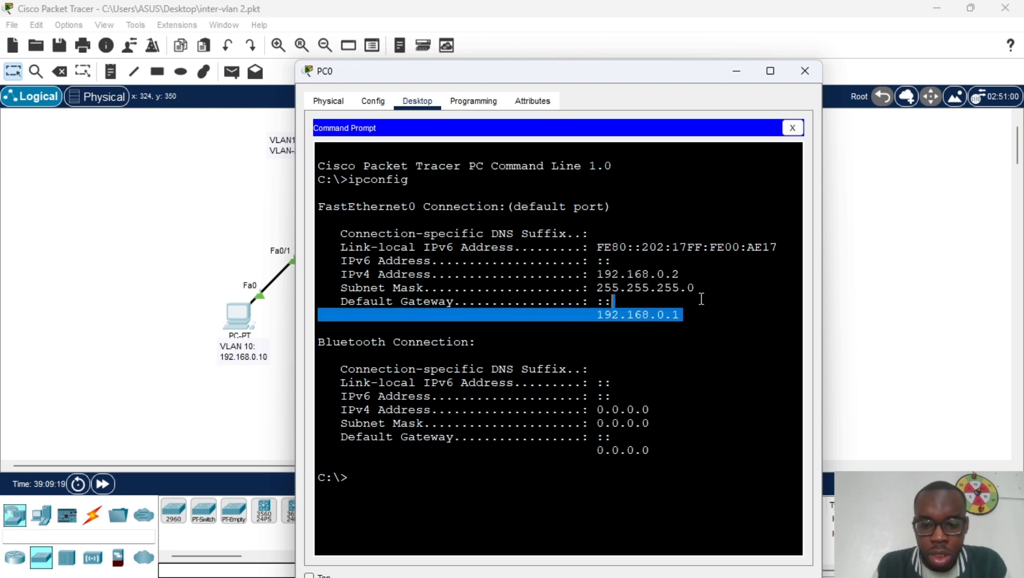
{"action": "left_click", "coordinate": [805, 74]}
- Run ipconfig in Laptop0's command prompt and examine its IPv4 address and subnet mask
{"action": "left_click", "coordinate": [354, 313]}
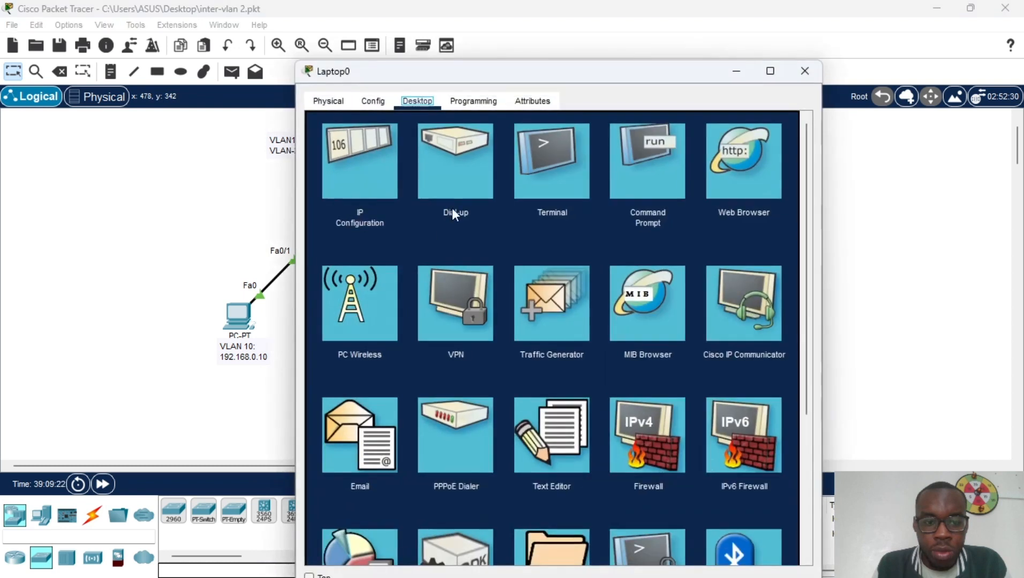
{"action": "left_click", "coordinate": [646, 175]}
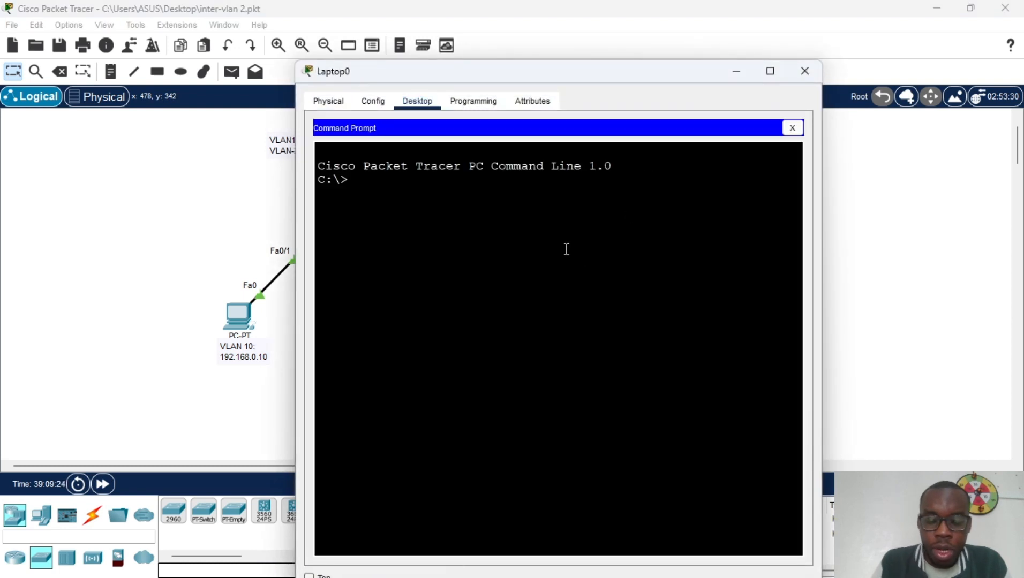
{"action": "type", "text": "ipconfi"}
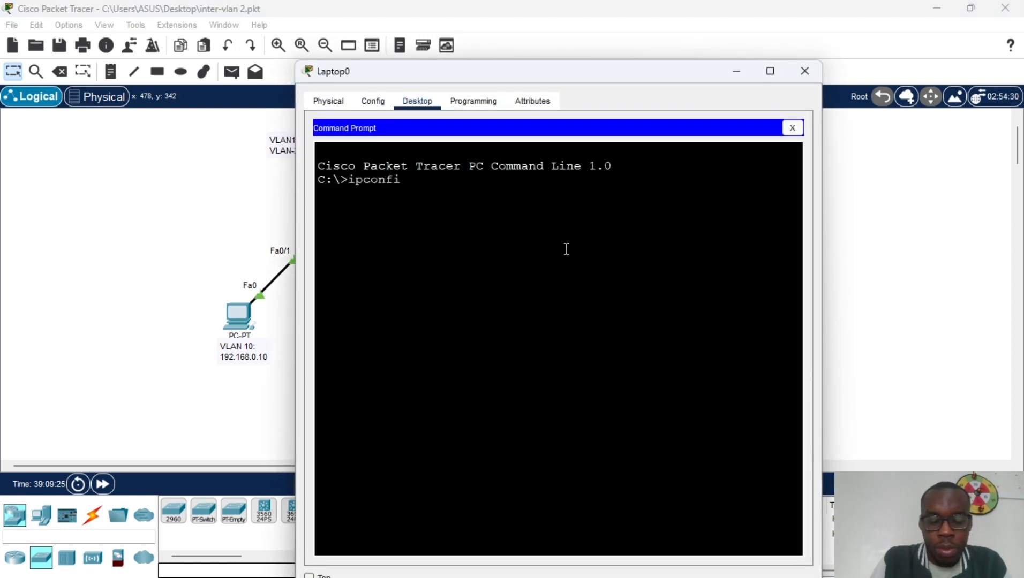
{"action": "type", "text": "g"}
{"action": "key", "text": "Return"}
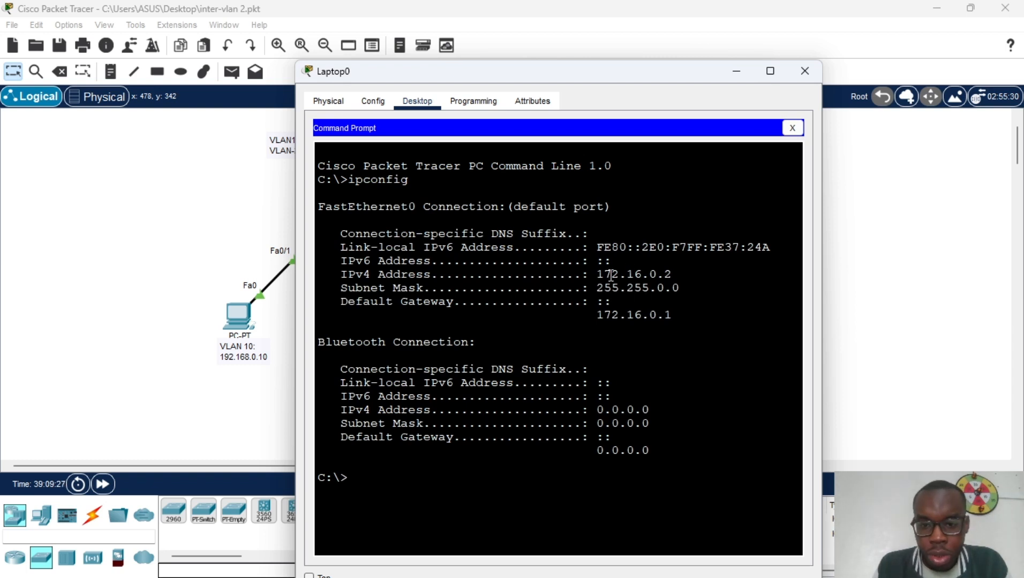
{"action": "left_click_drag", "start_coordinate": [611, 276], "coordinate": [682, 286]}
{"action": "left_click", "coordinate": [678, 272]}
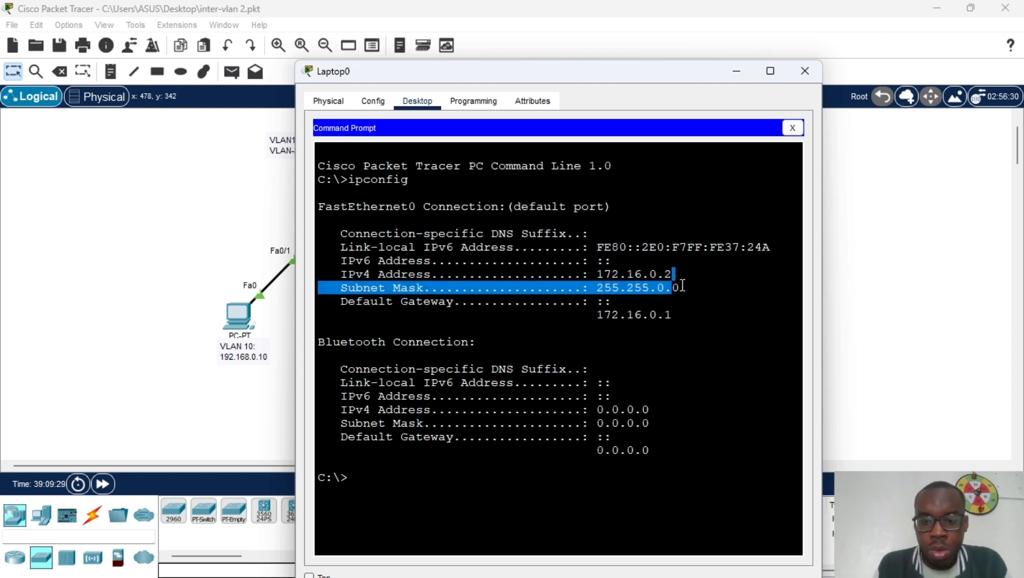
- Ping the VLAN 10 gateway at 192.168.0.1 from Laptop0
{"action": "left_click", "coordinate": [570, 445]}
{"action": "type", "text": "ping"}
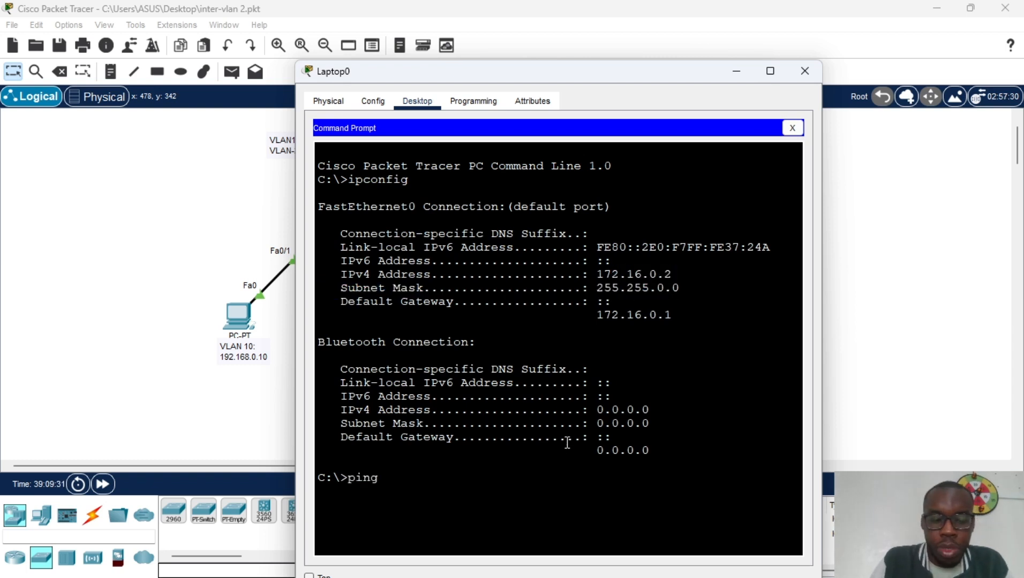
{"action": "type", "text": " 192.1"}
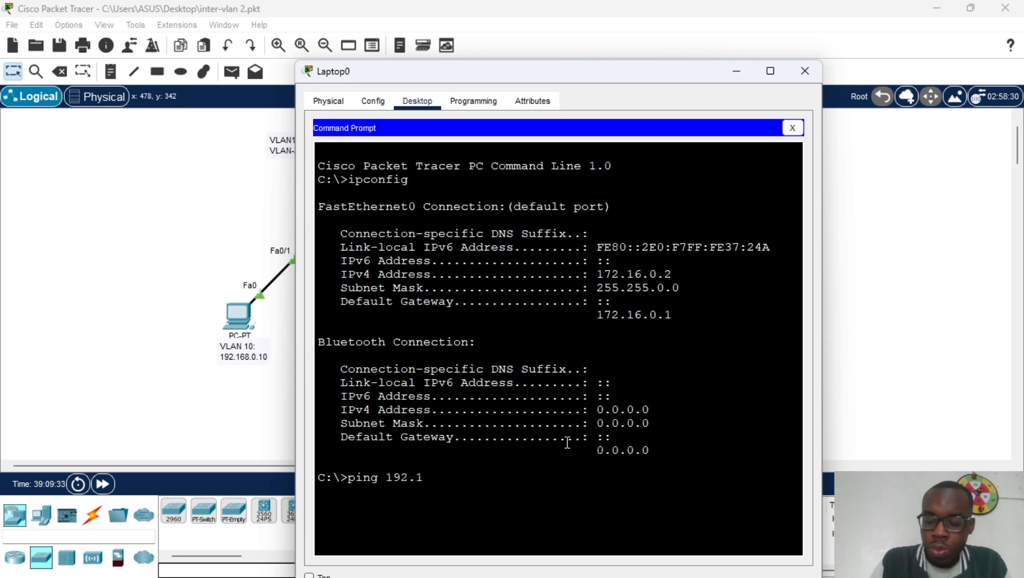
{"action": "type", "text": "68.0.2"}
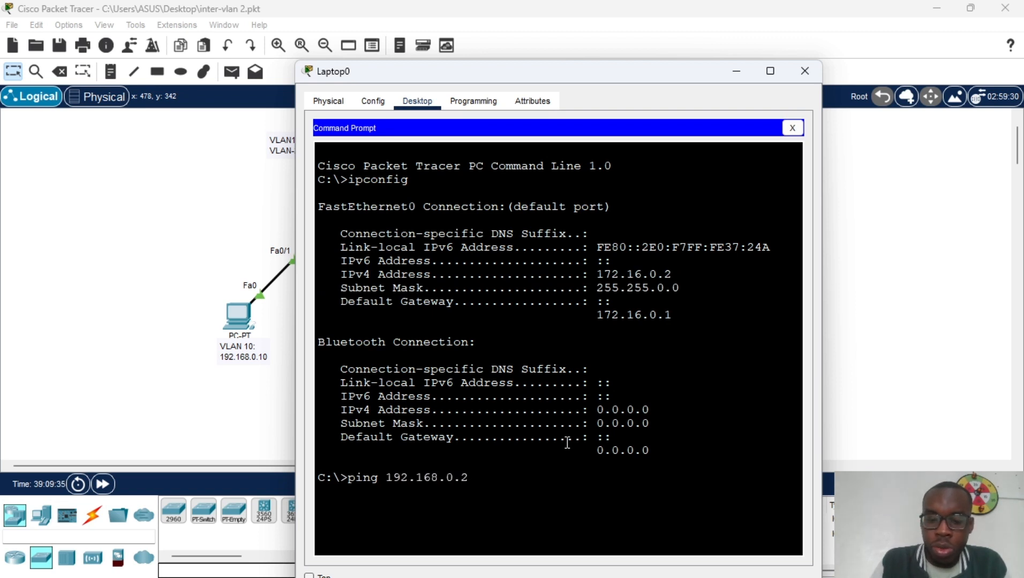
{"action": "key", "text": "BackSpace"}
{"action": "type", "text": "1"}
{"action": "key", "text": "Return"}
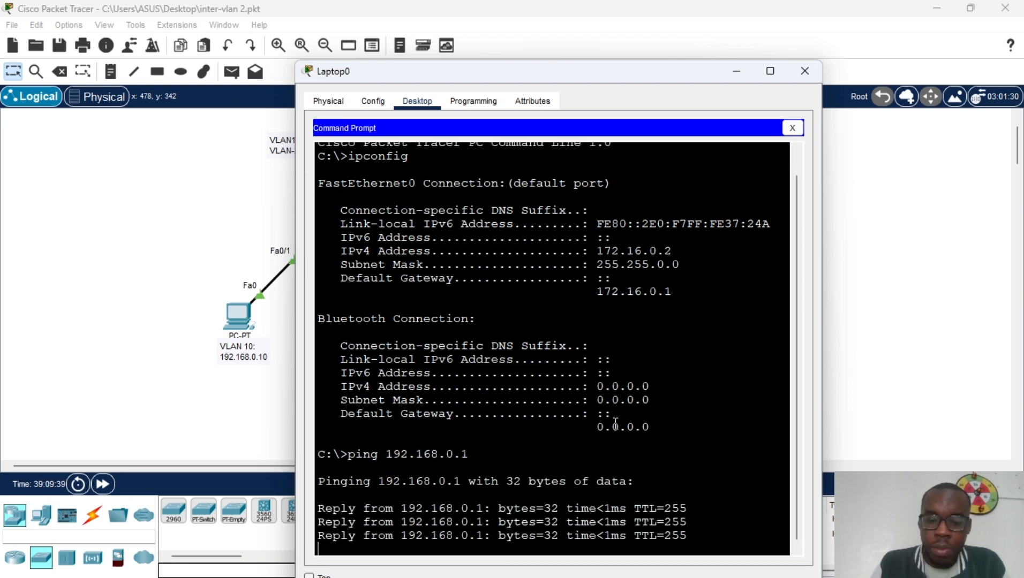
- Ping PC0 at 192.168.0.2 from Laptop0, then close the command prompt and the laptop's window
{"action": "key", "text": "Up"}
{"action": "key", "text": "BackSpace"}
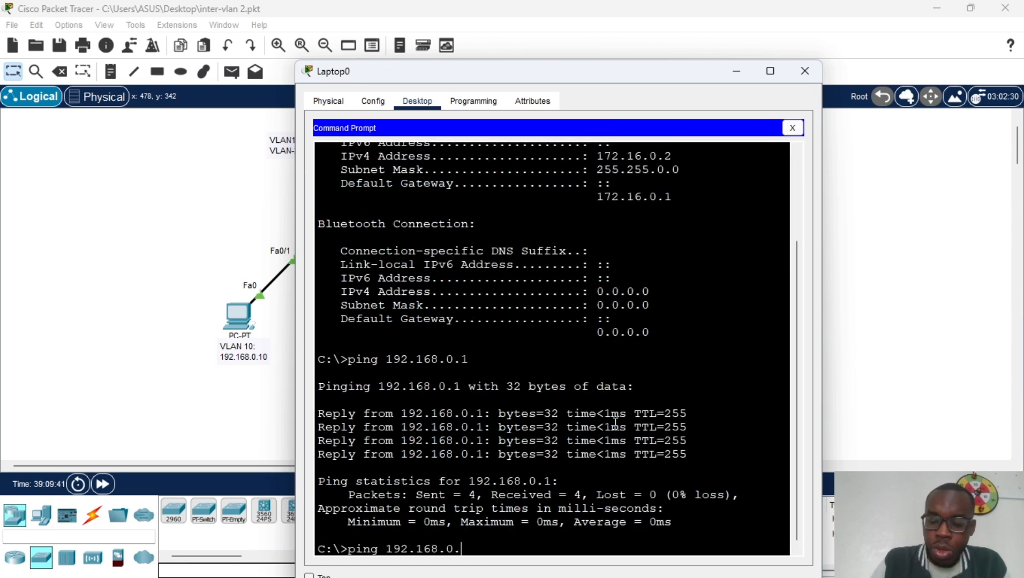
{"action": "type", "text": "2"}
{"action": "key", "text": "Return"}
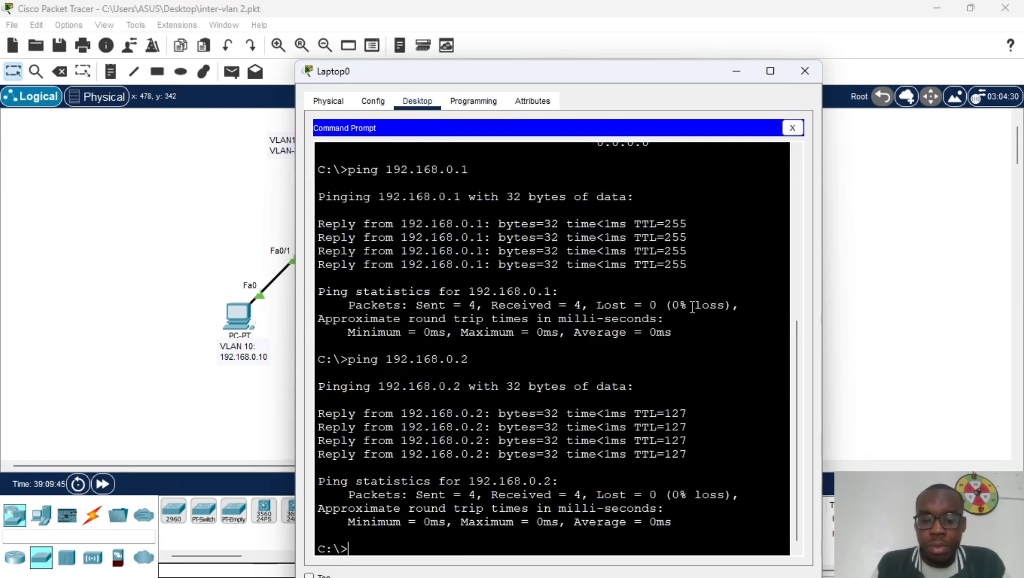
{"action": "left_click", "coordinate": [793, 128]}
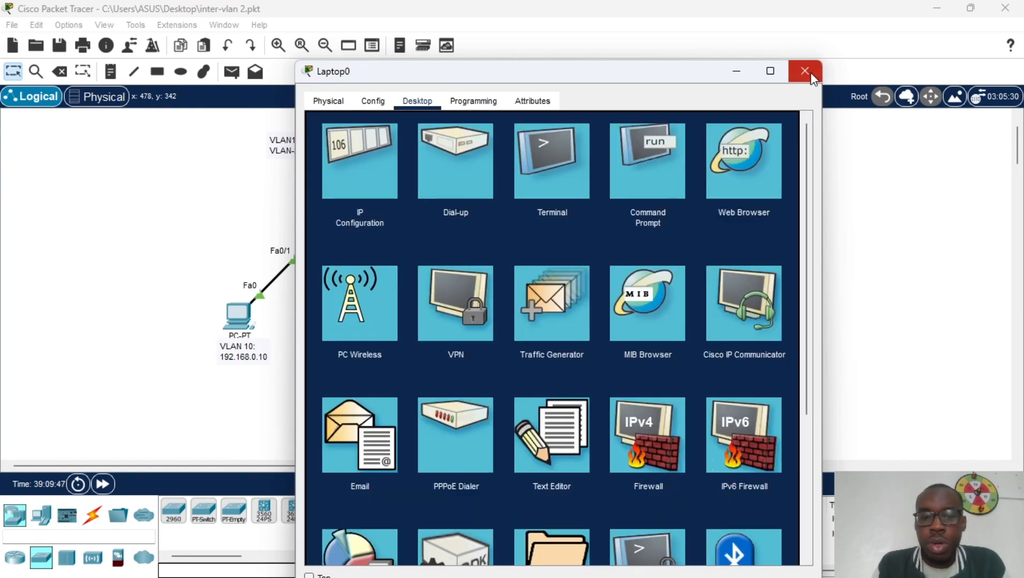
{"action": "left_click", "coordinate": [815, 77]}
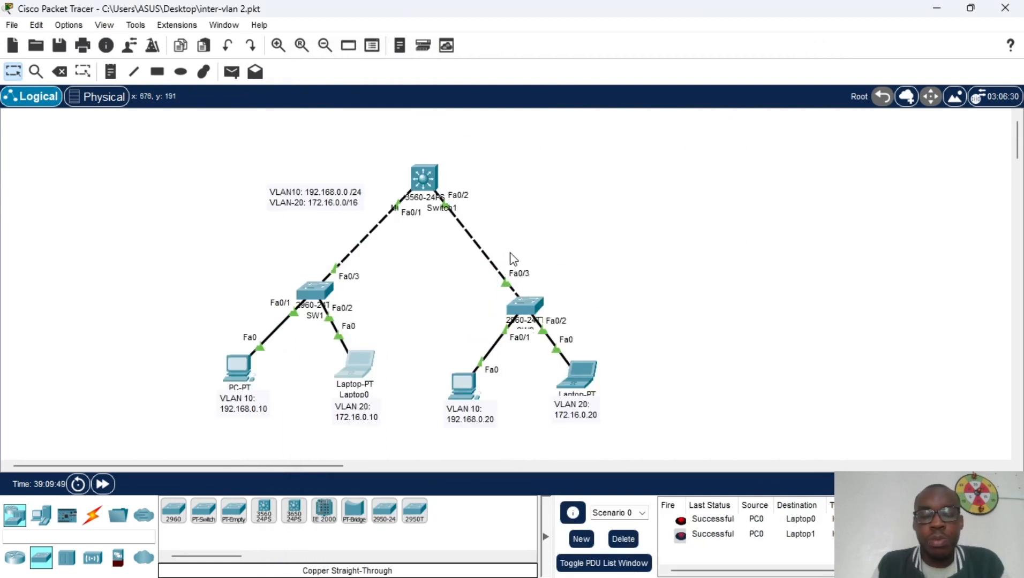